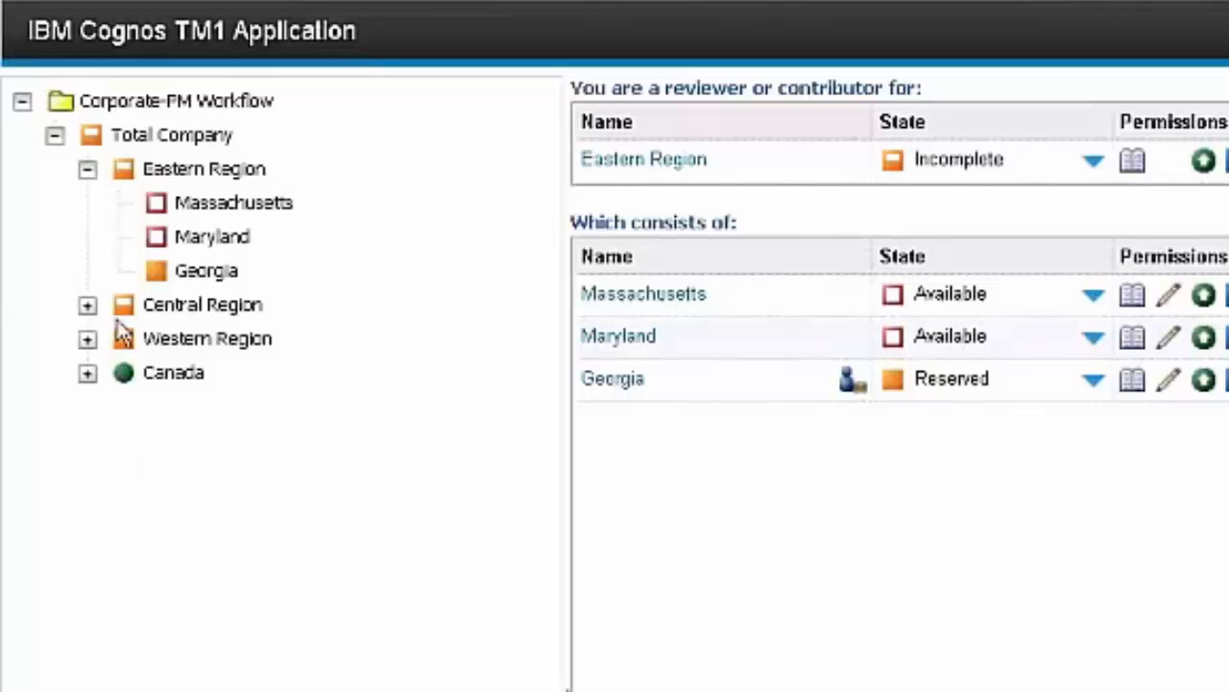
- Expand Canada and the Central Region in the workflow tree and review the workflow details and available actions for Illinois
click(92, 380)
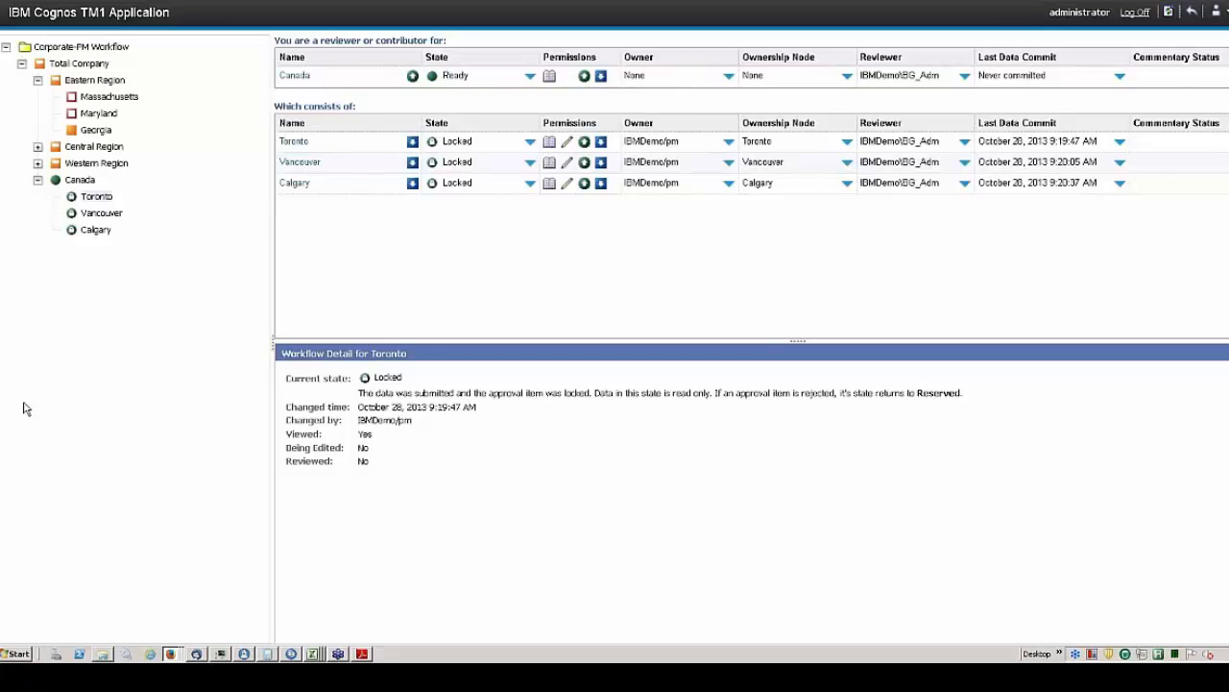
click(39, 148)
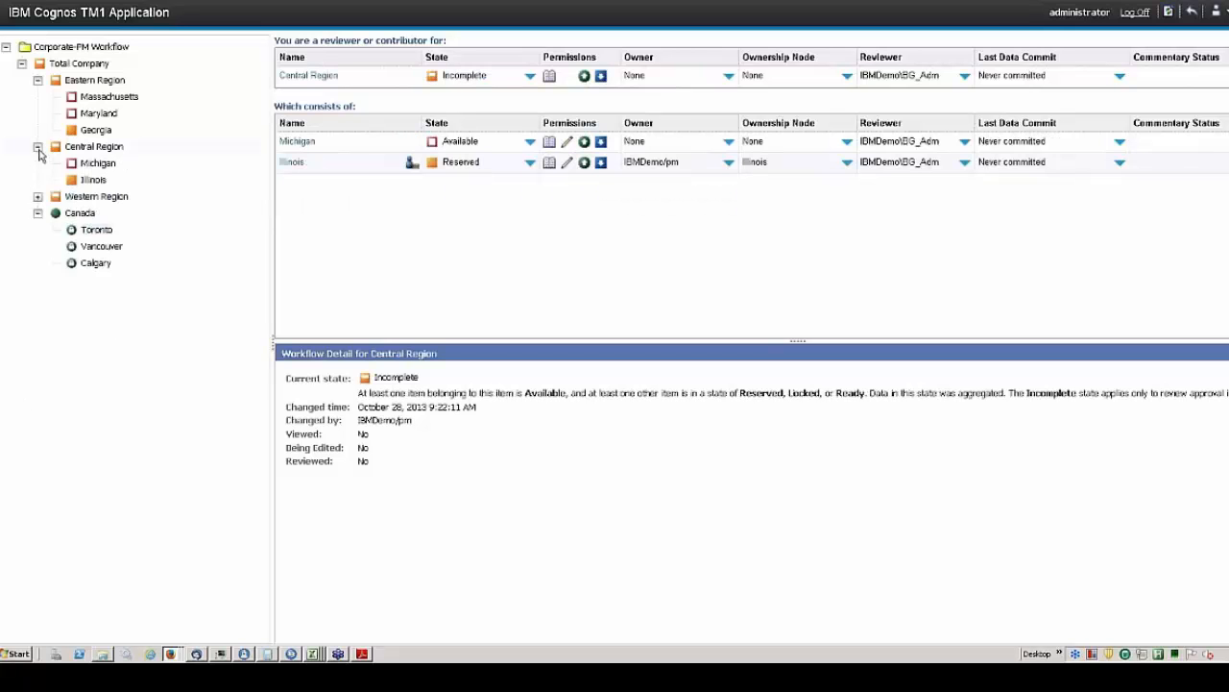
click(86, 183)
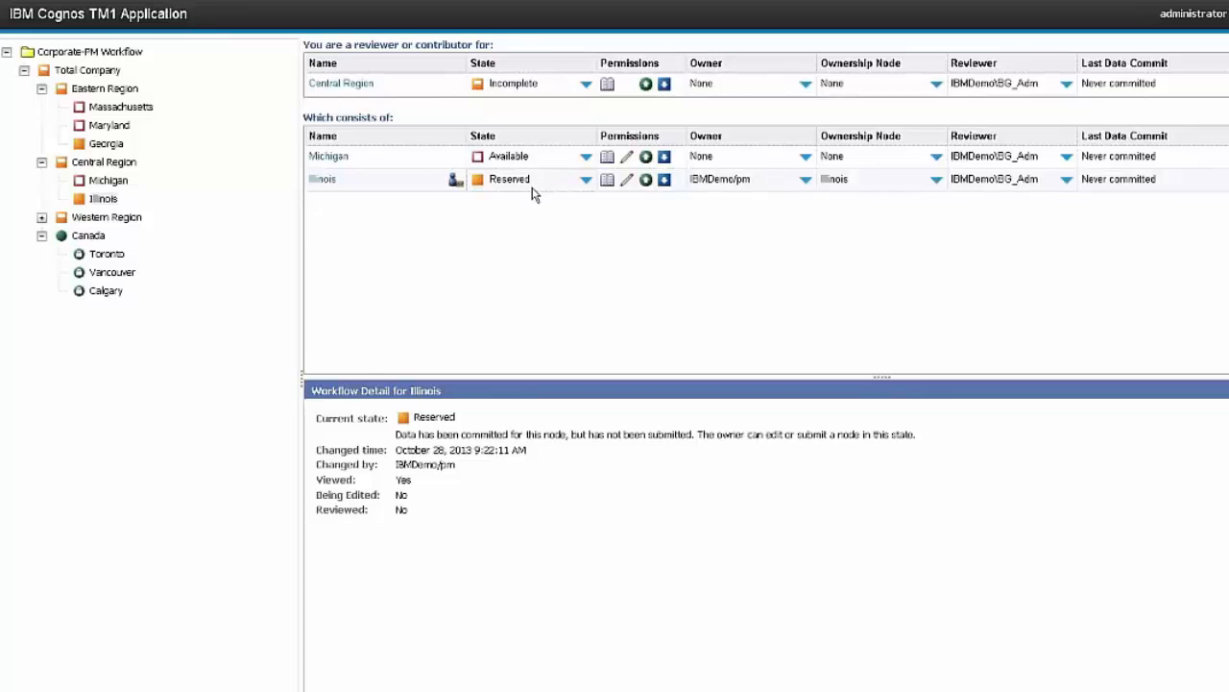
right_click(102, 198)
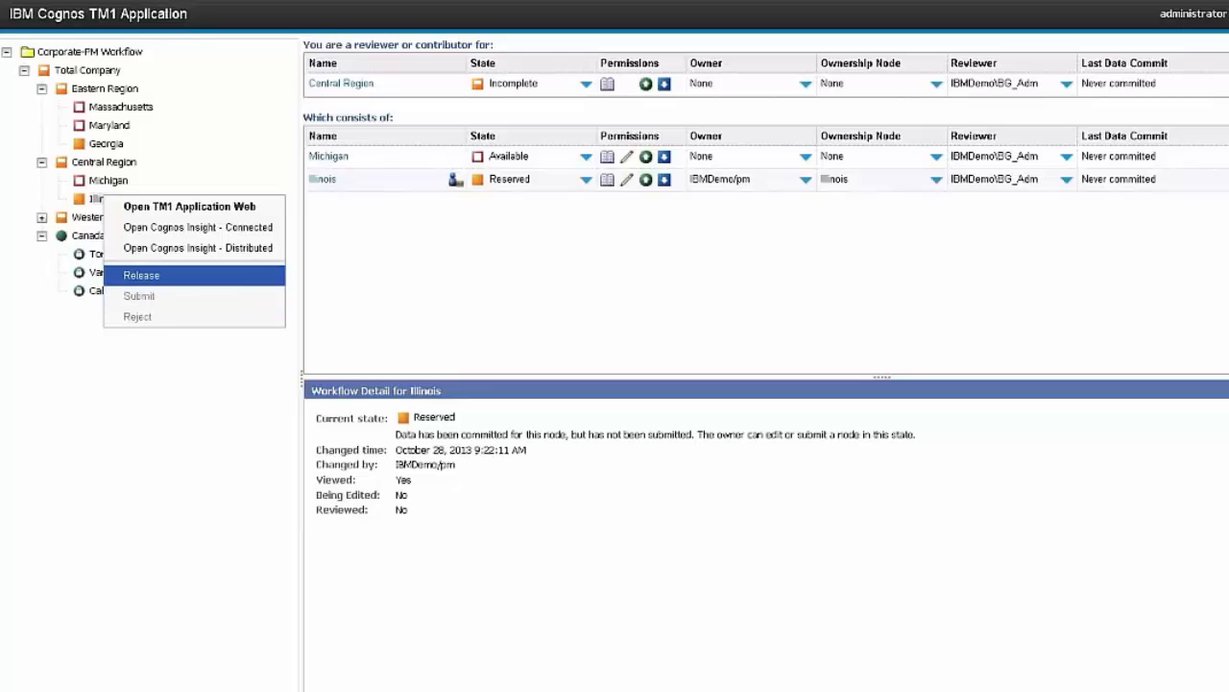
click(731, 182)
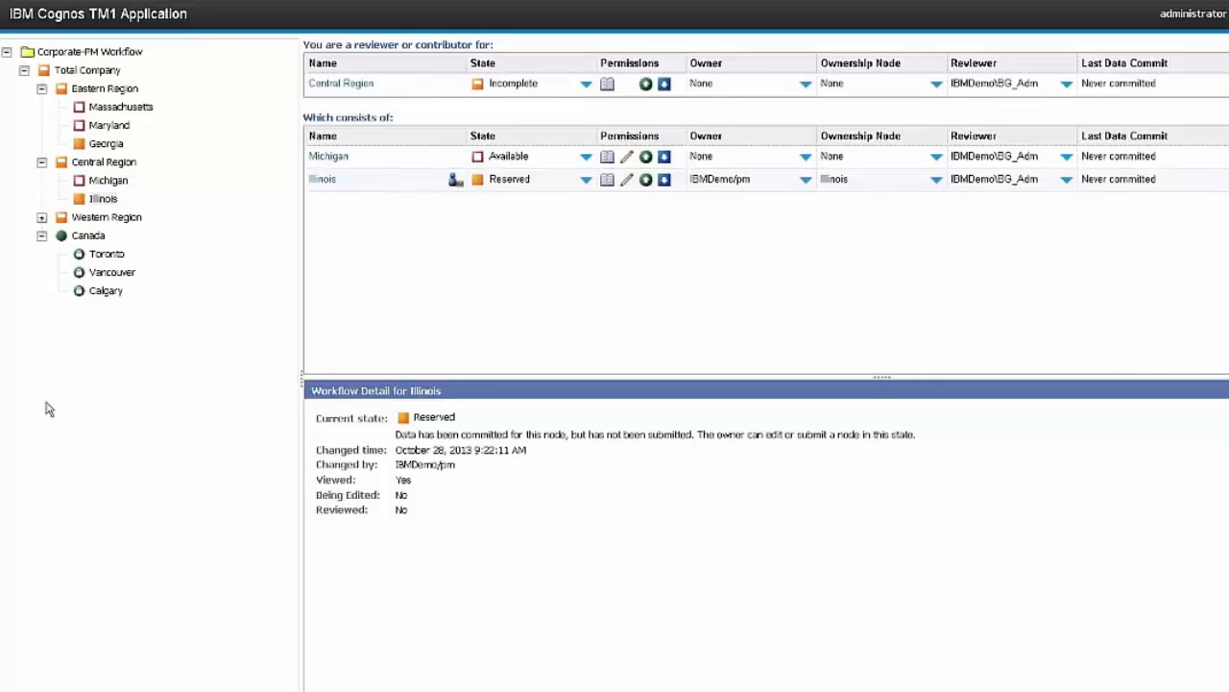
- Open the Massachusetts node of the Eastern Region in TM1 Application Web
click(128, 112)
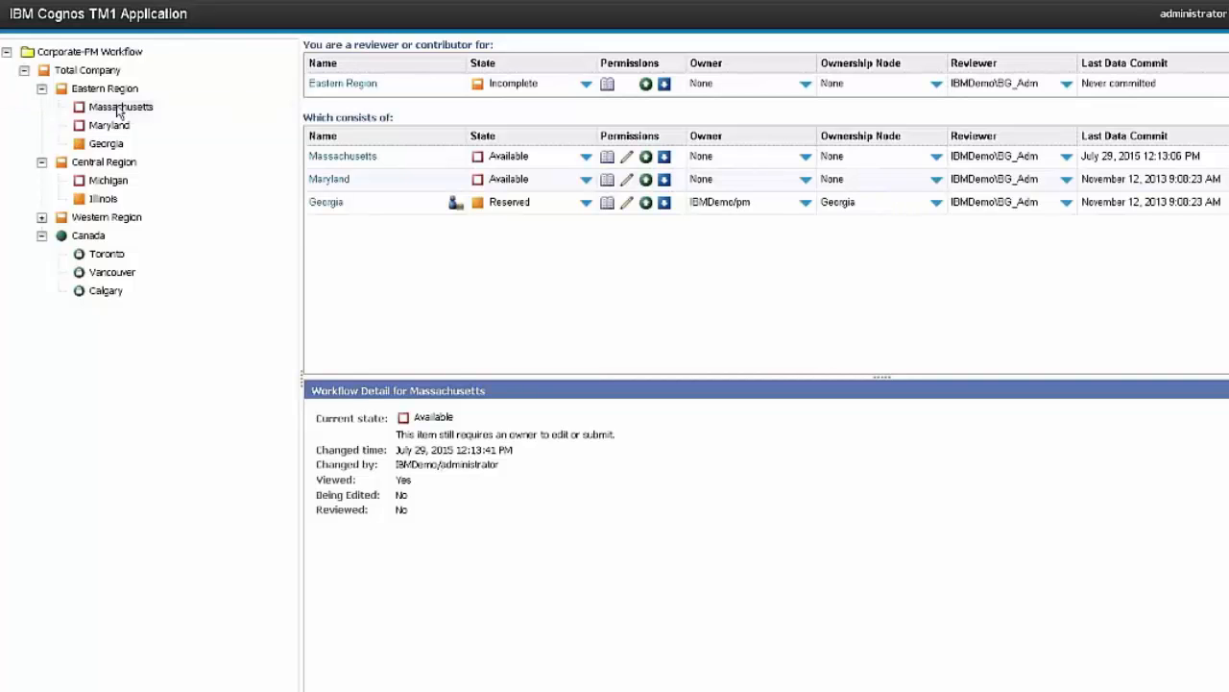
right_click(118, 109)
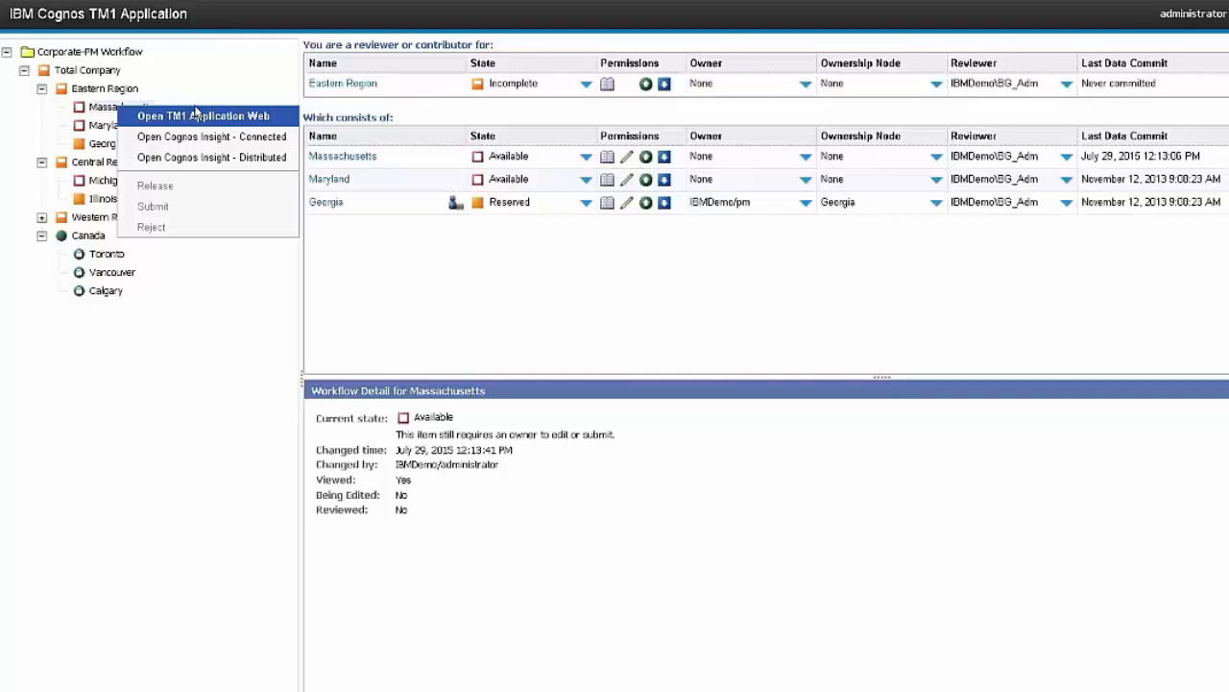
click(125, 115)
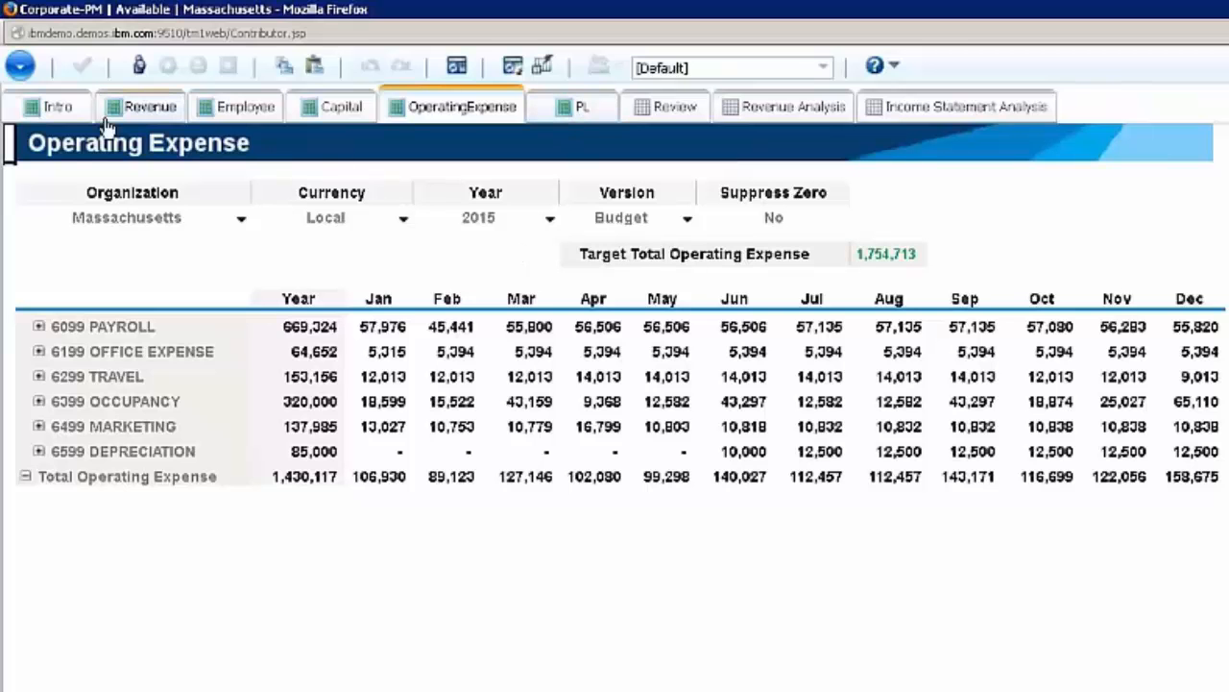
- Take ownership of the Massachusetts plan from its Intro sheet and start the planning process
click(52, 112)
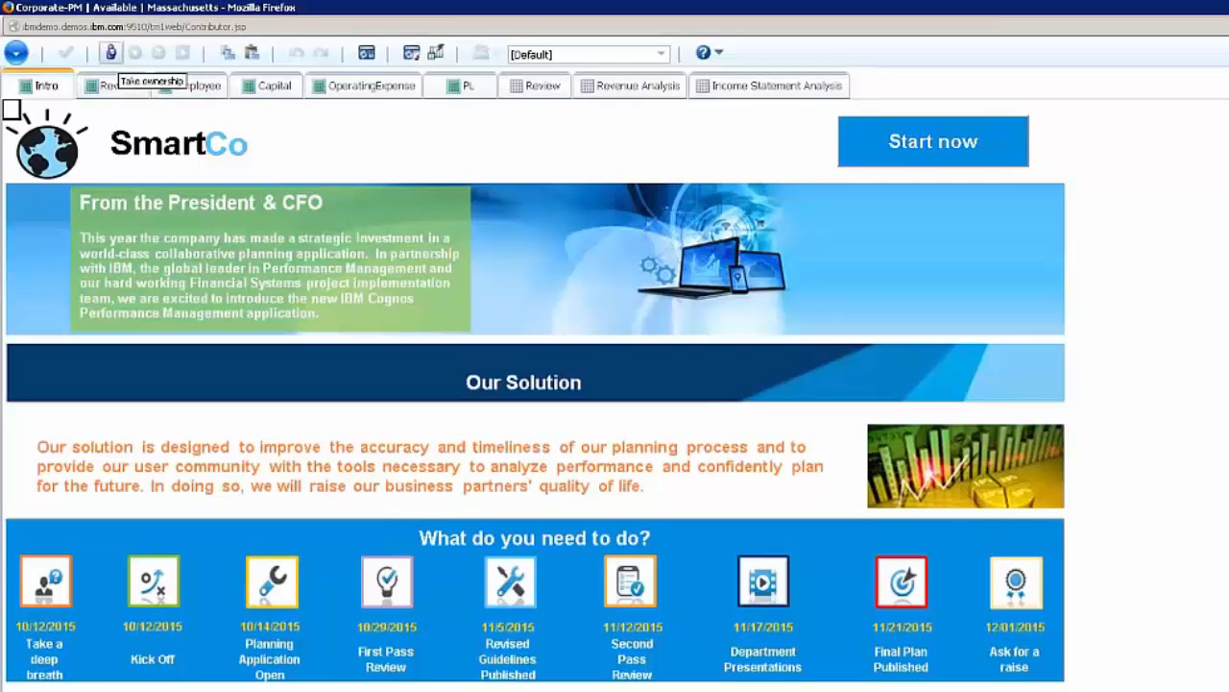
click(111, 53)
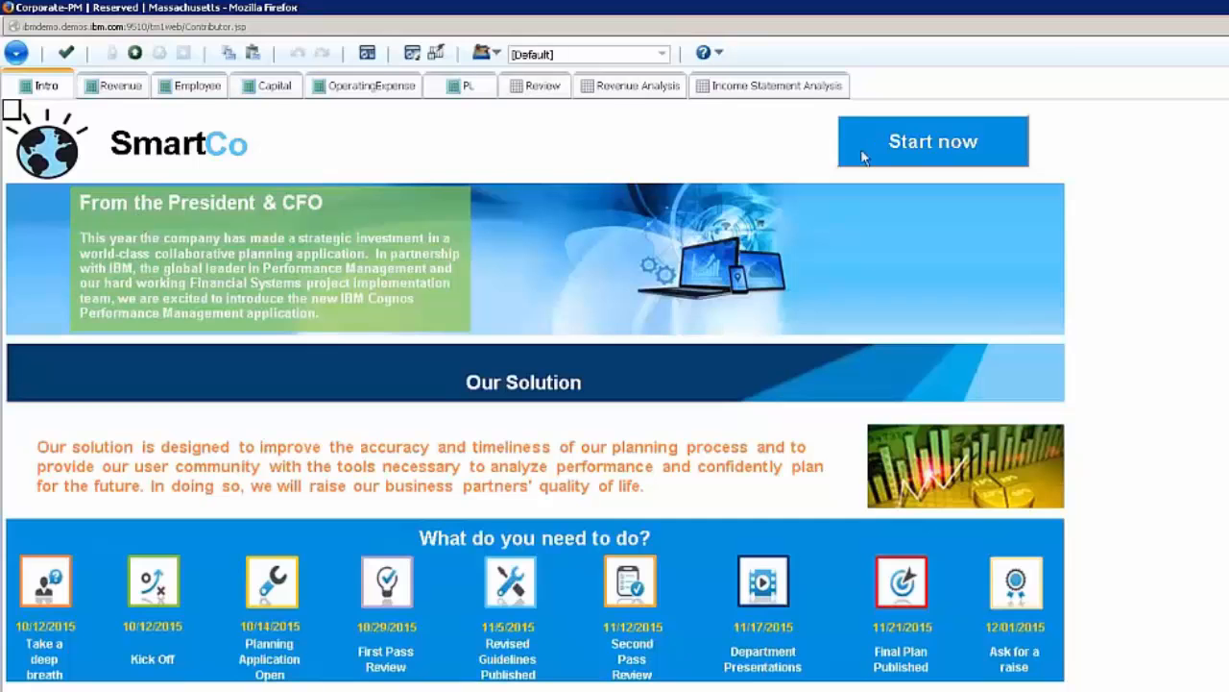
click(964, 144)
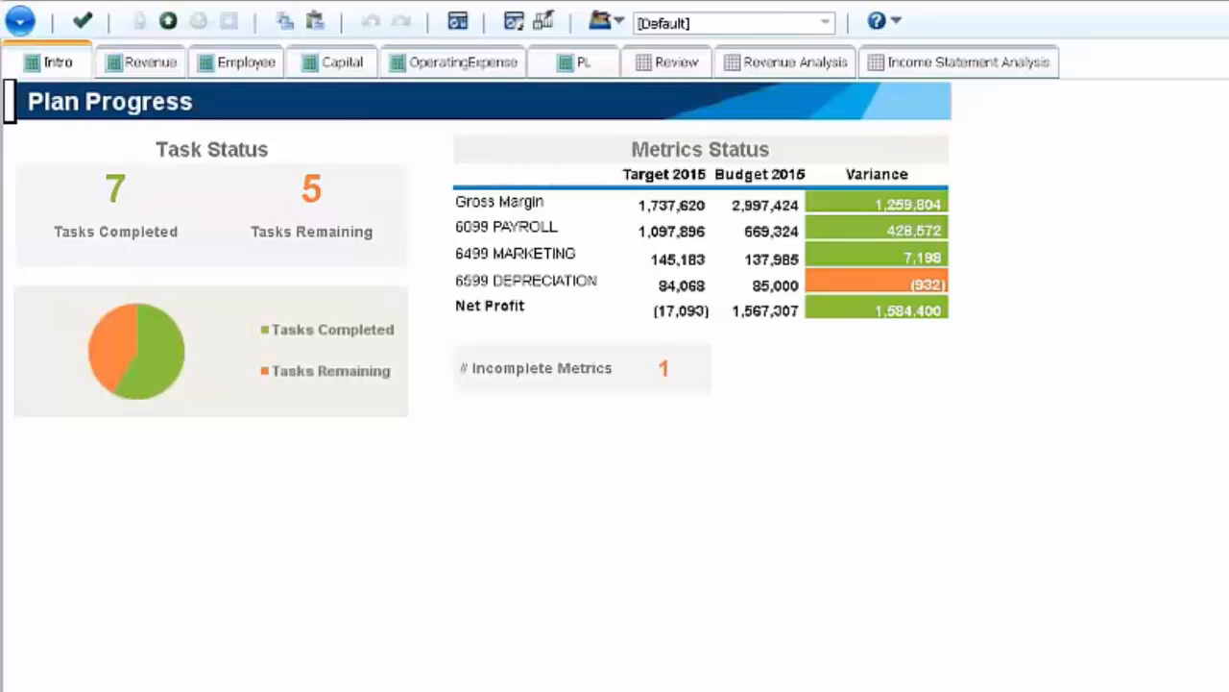
- Return to the workflow overview to check the Massachusetts state and owner, and reopen that node in TM1 Application Web
click(564, 65)
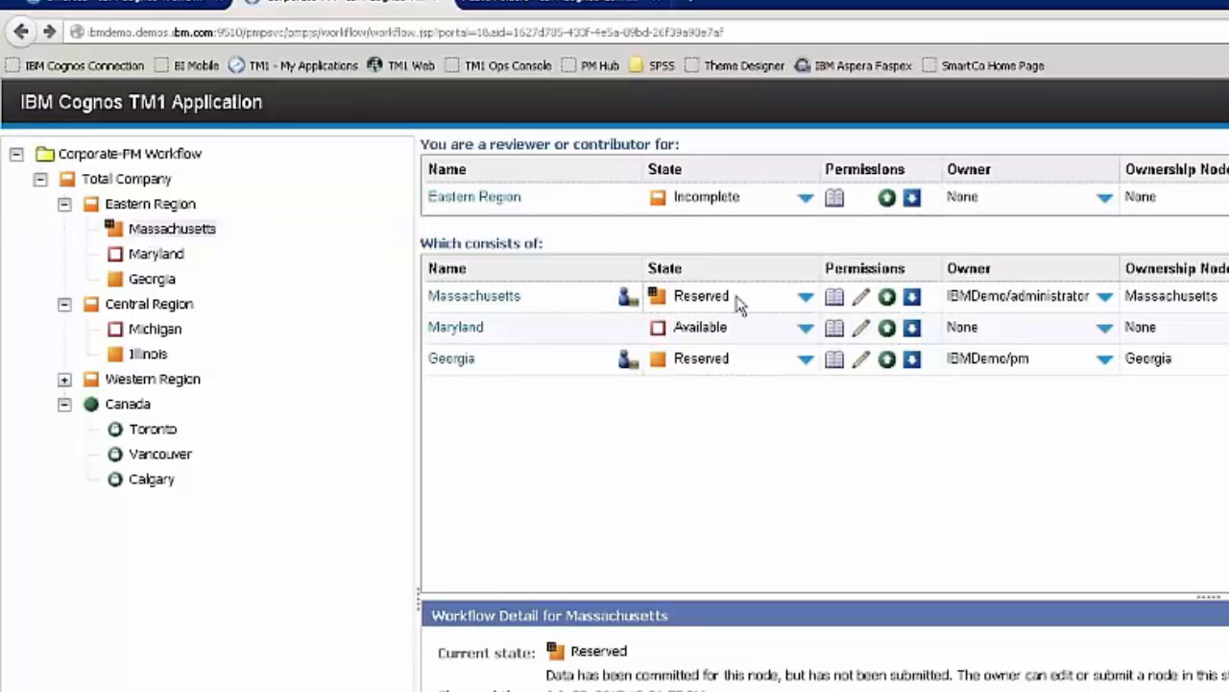
mouse_move(666, 307)
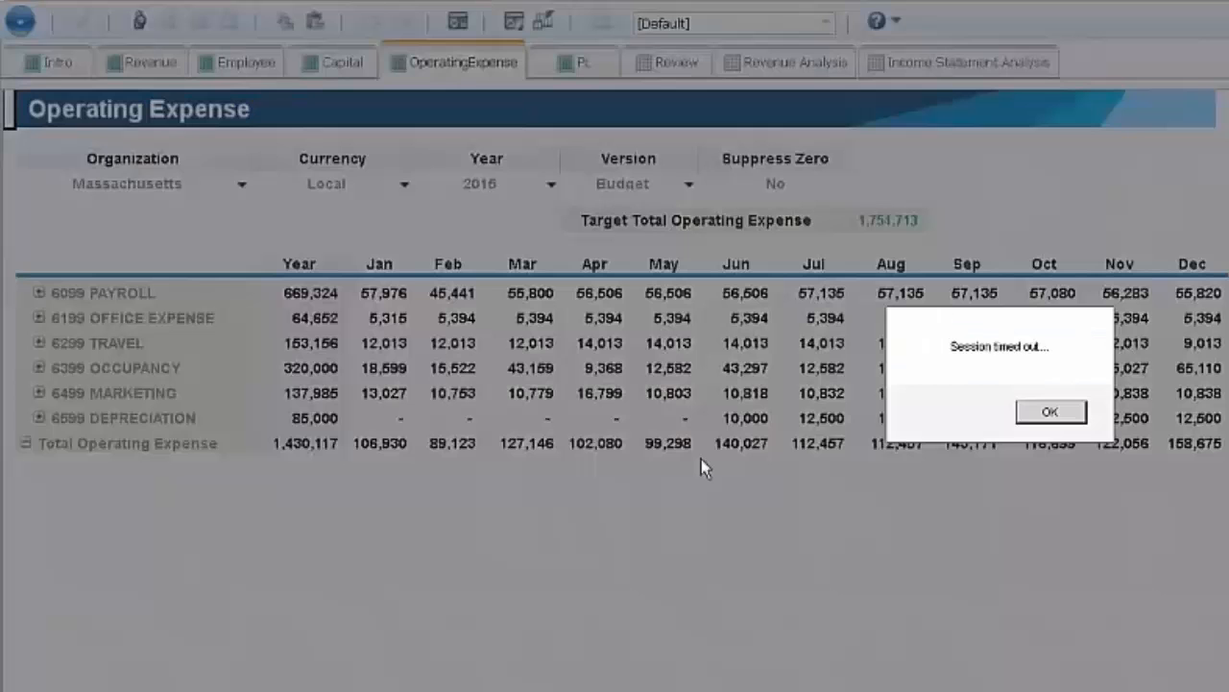
click(1056, 420)
right_click(179, 233)
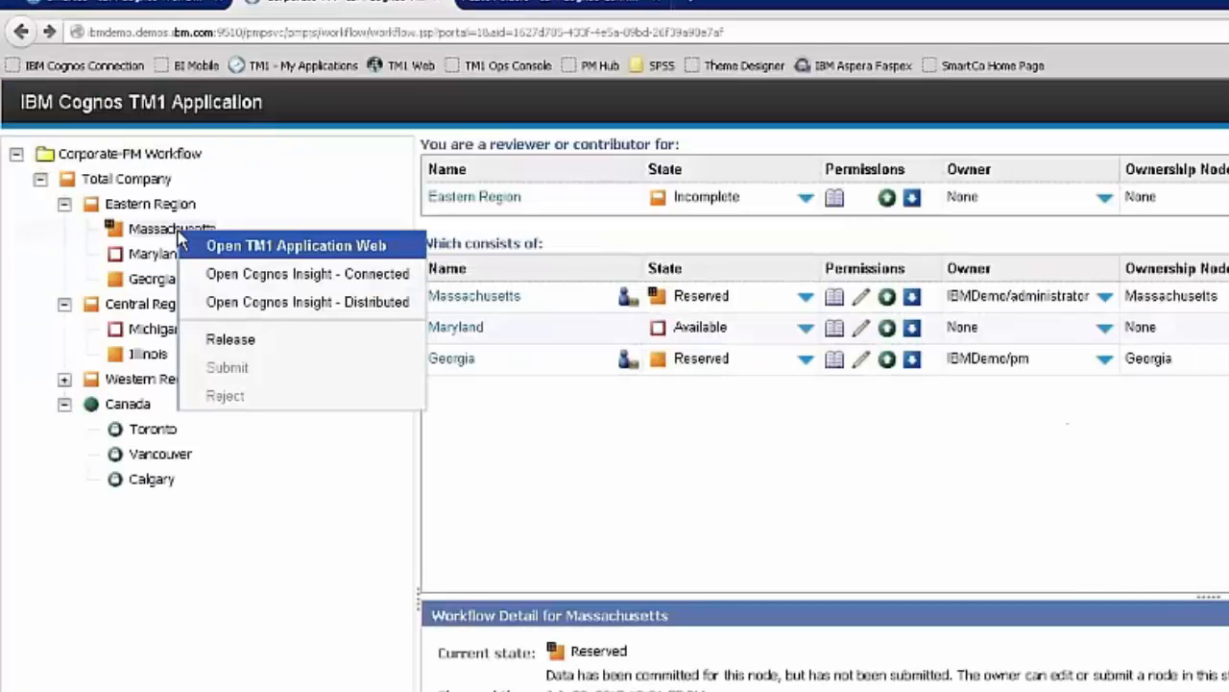
click(286, 248)
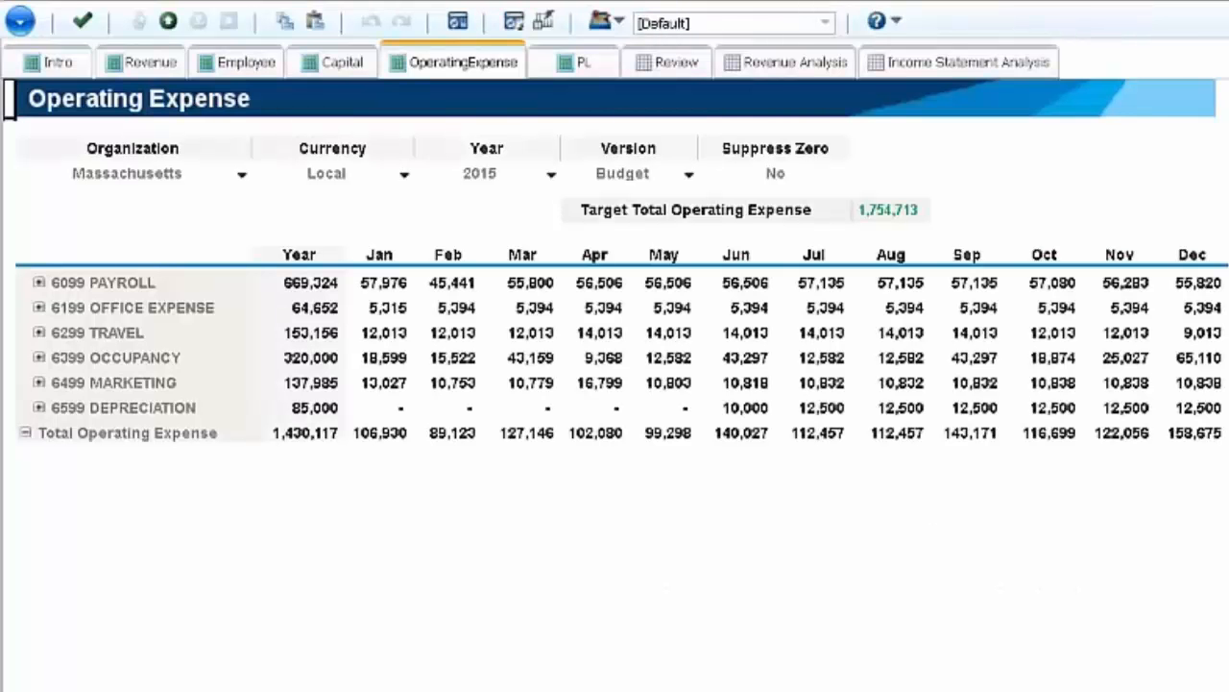
- View the P&L Variance to Target for Massachusetts with the 6099 PAYROLL and 6299 TRAVEL accounts expanded
click(567, 62)
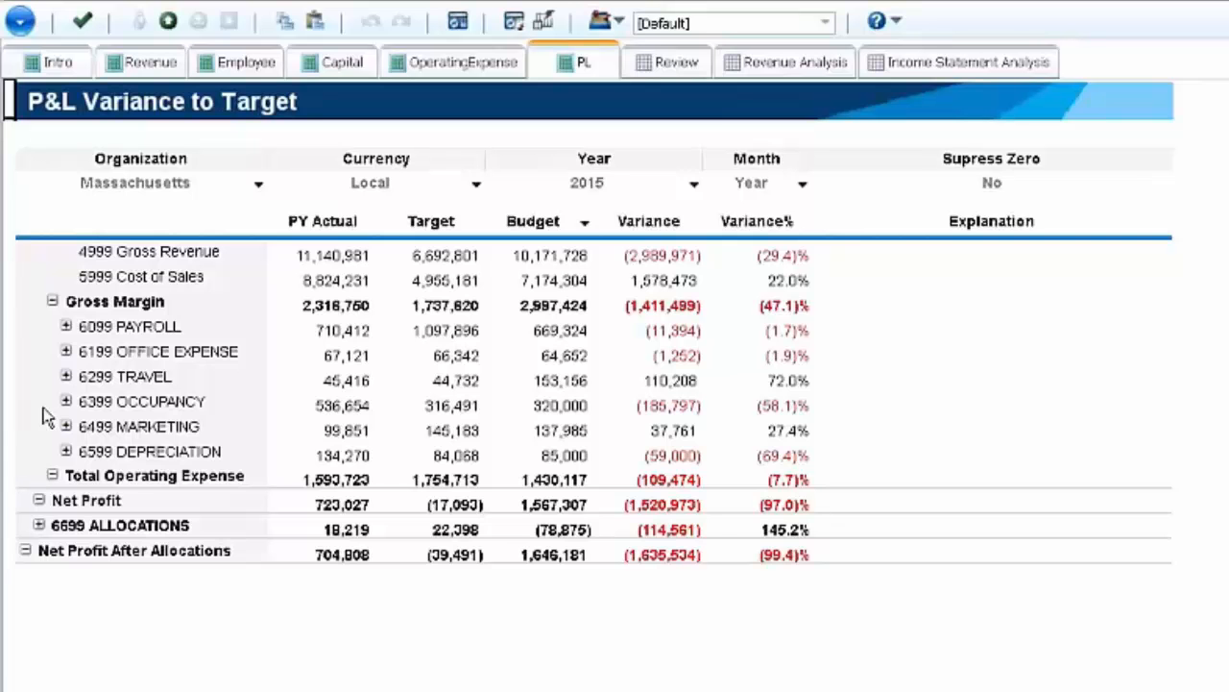
click(66, 327)
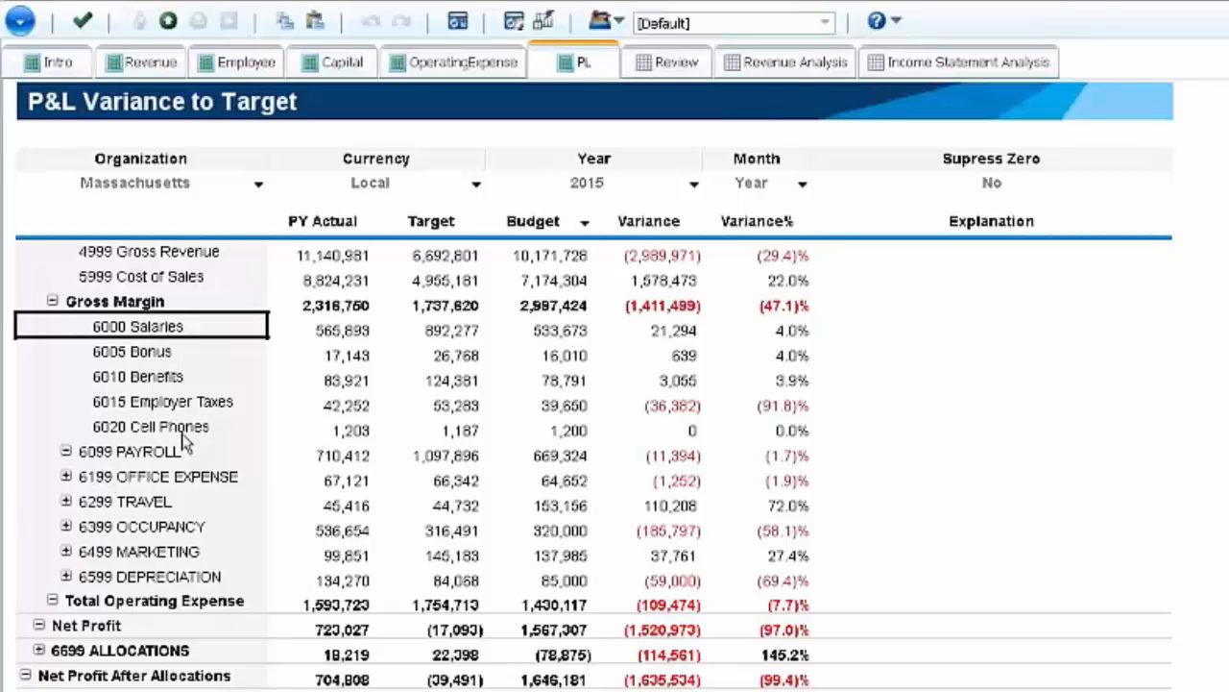
click(65, 478)
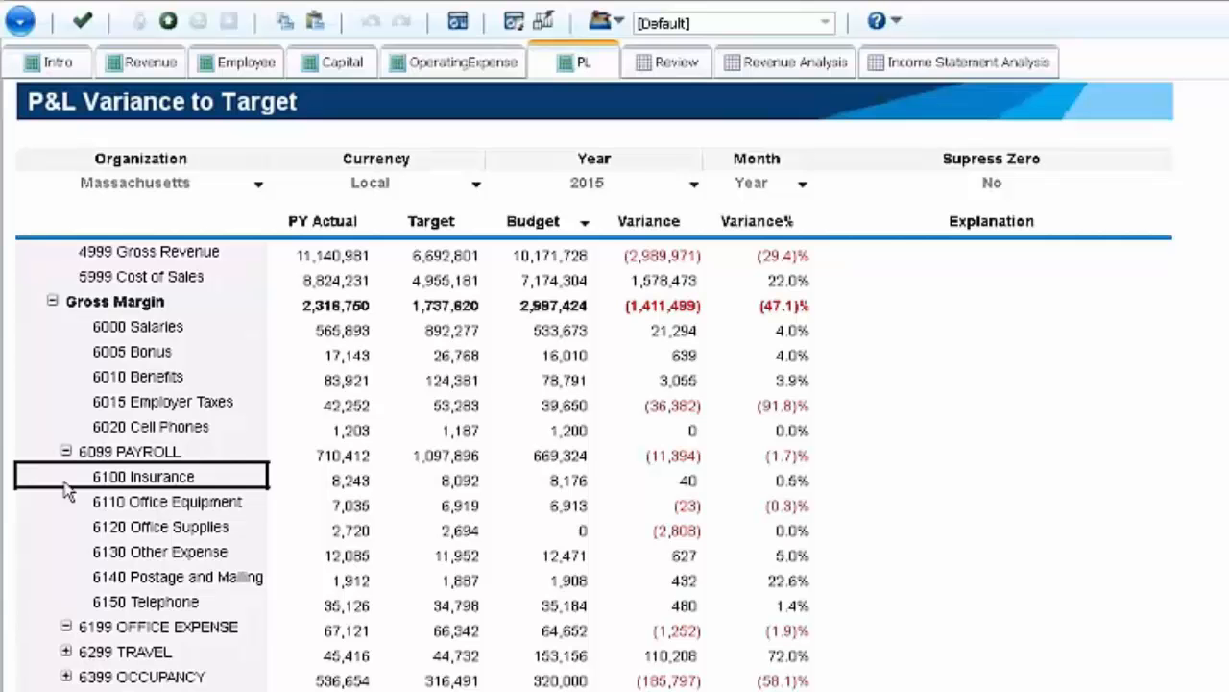
click(68, 626)
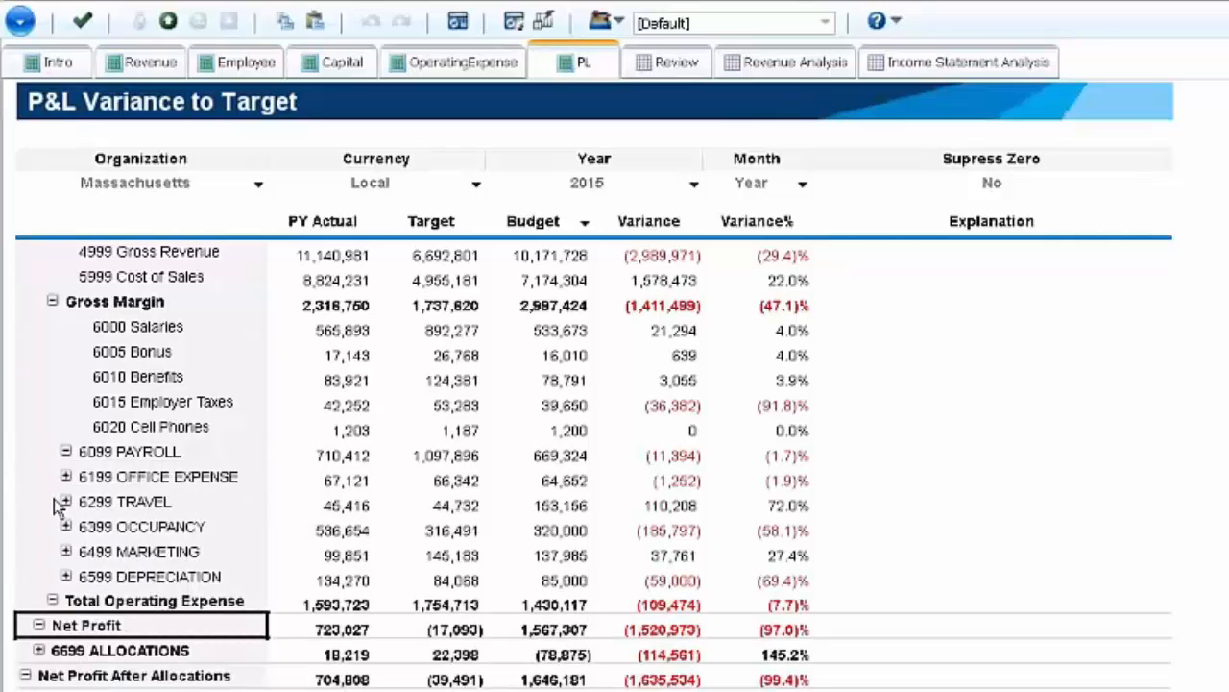
click(69, 502)
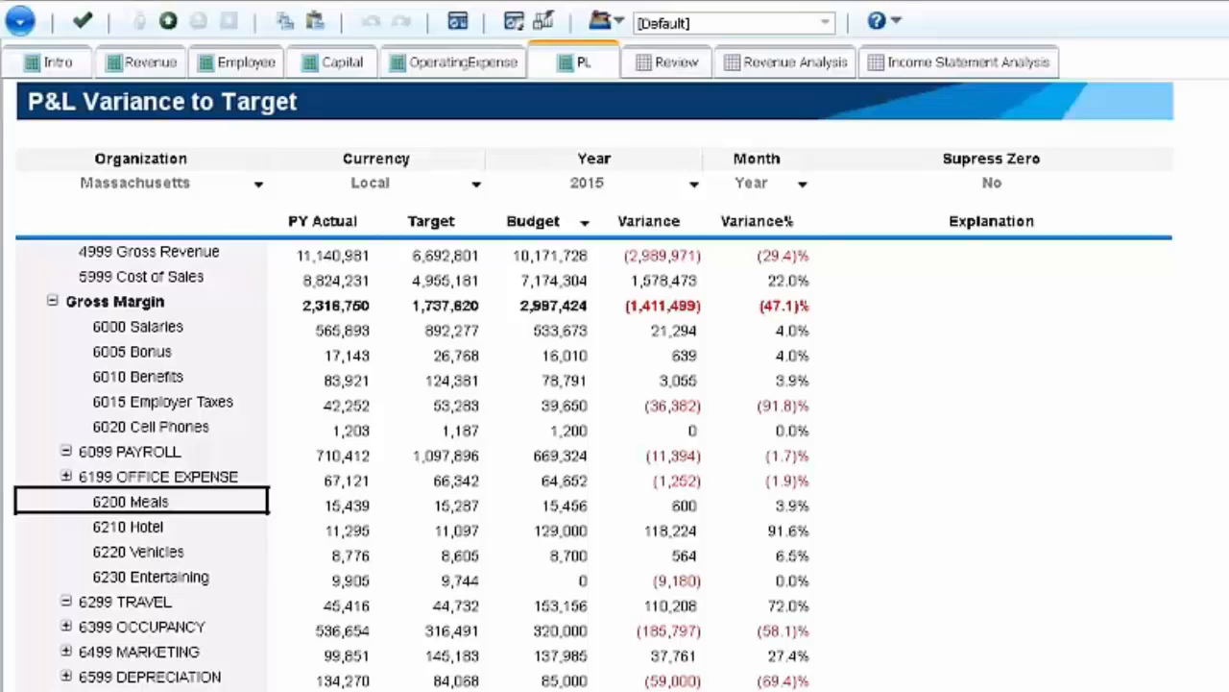
- Look through the Organization and Currency choices of the P&L Variance to Target view
click(259, 185)
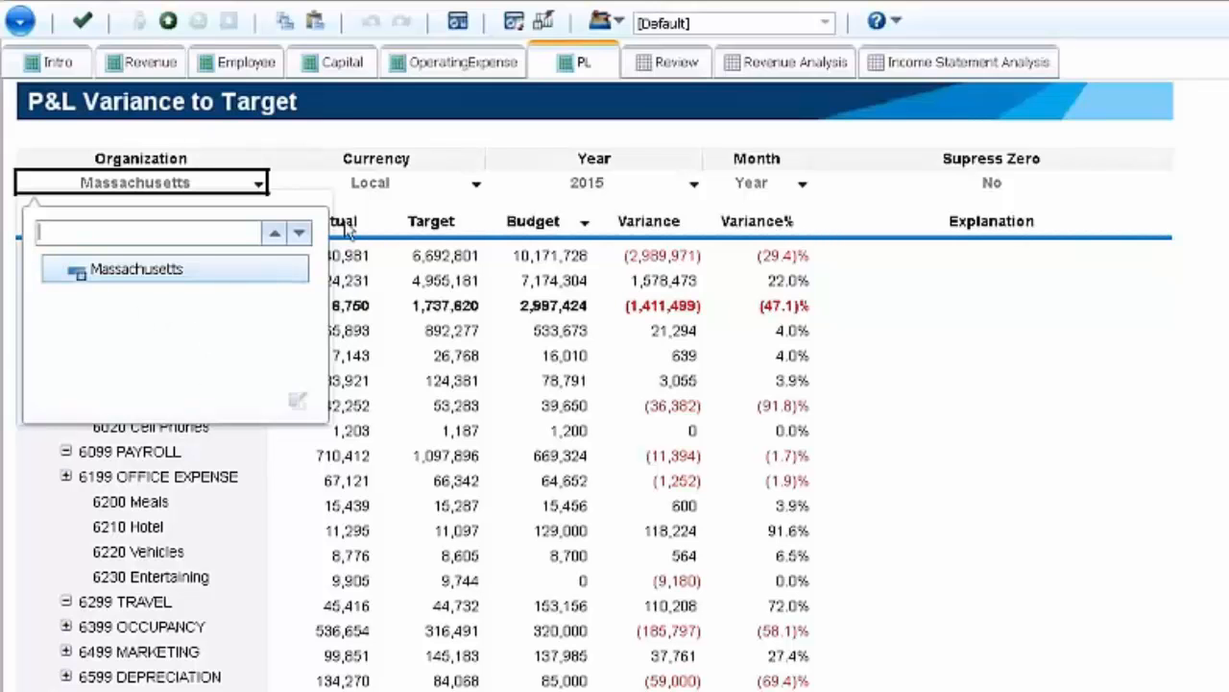
click(370, 190)
click(371, 194)
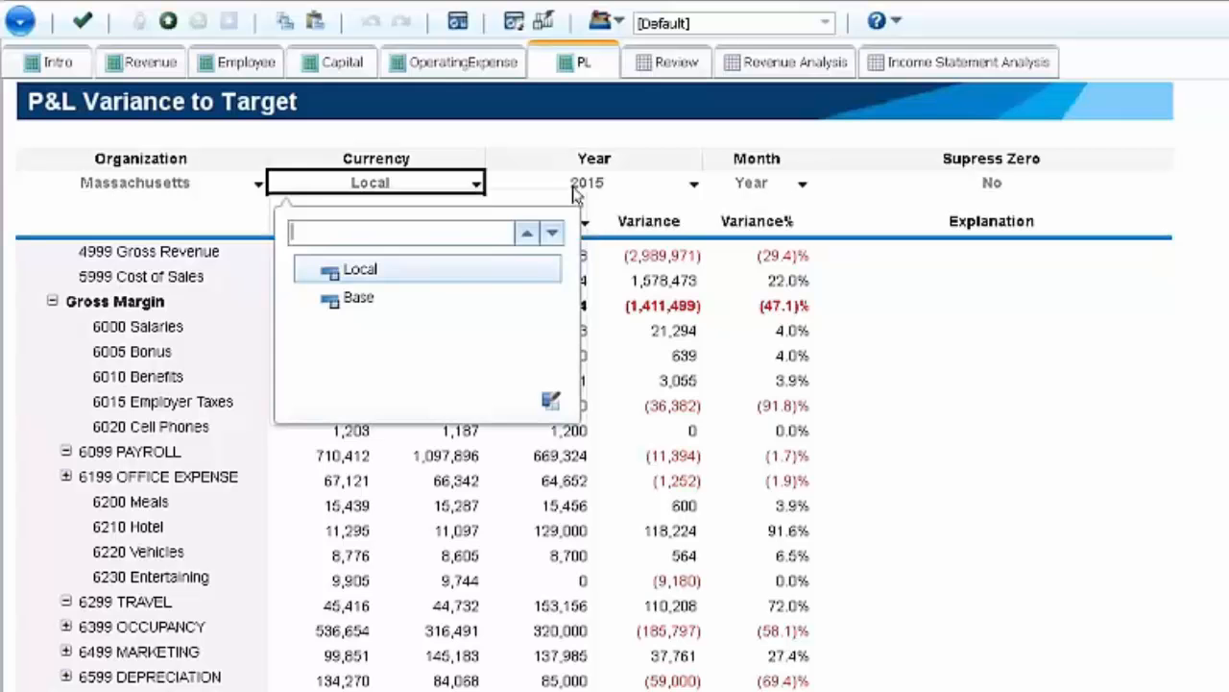
- View the P&L variance figures for 2016 and set the year back to 2015
click(633, 191)
click(682, 184)
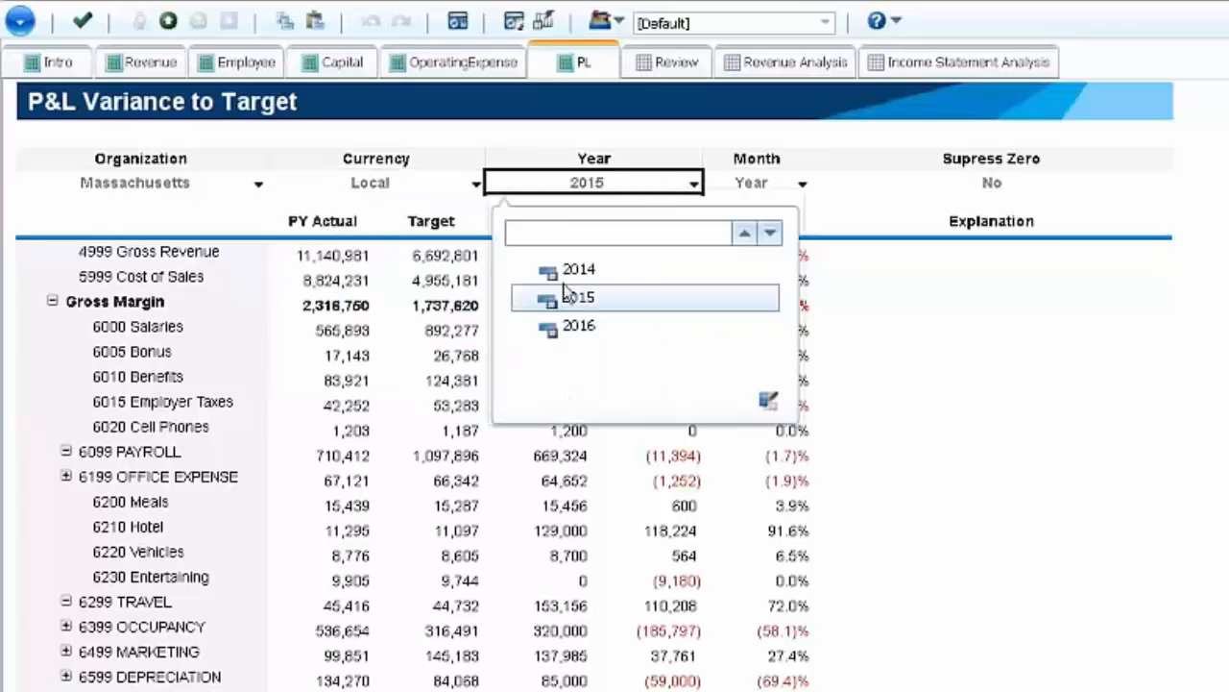
click(581, 329)
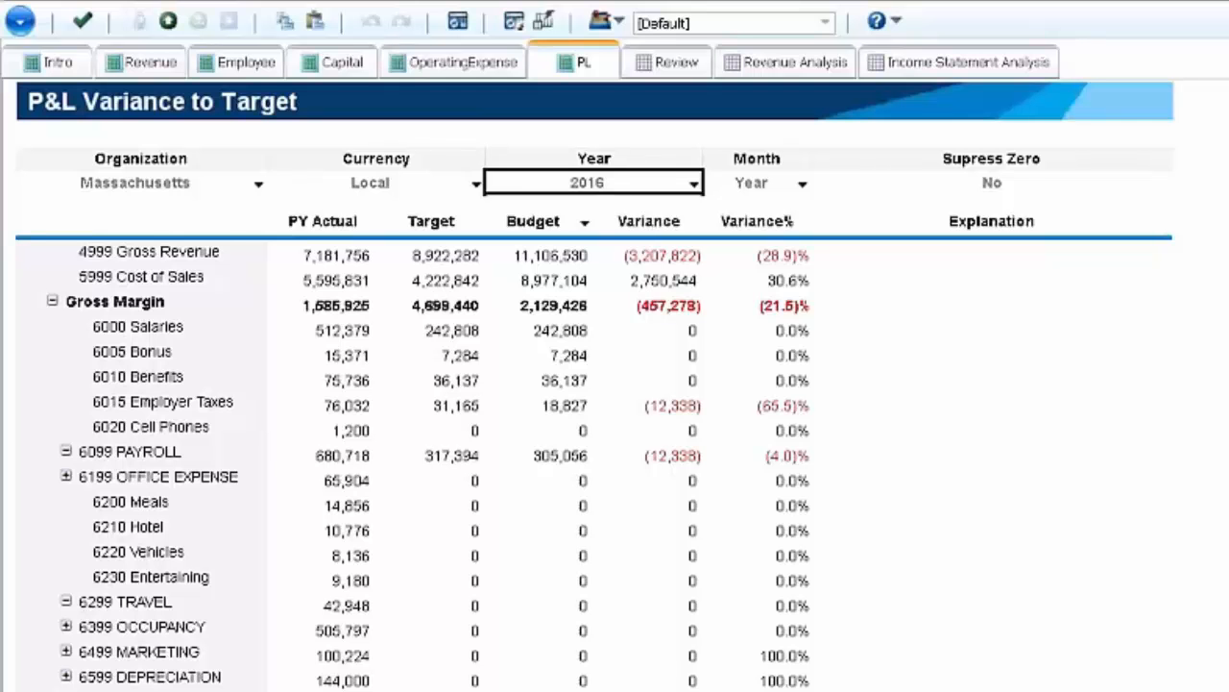
click(694, 186)
click(579, 299)
- Look through the Month choices of the P&L view and keep the full Year selected
click(802, 183)
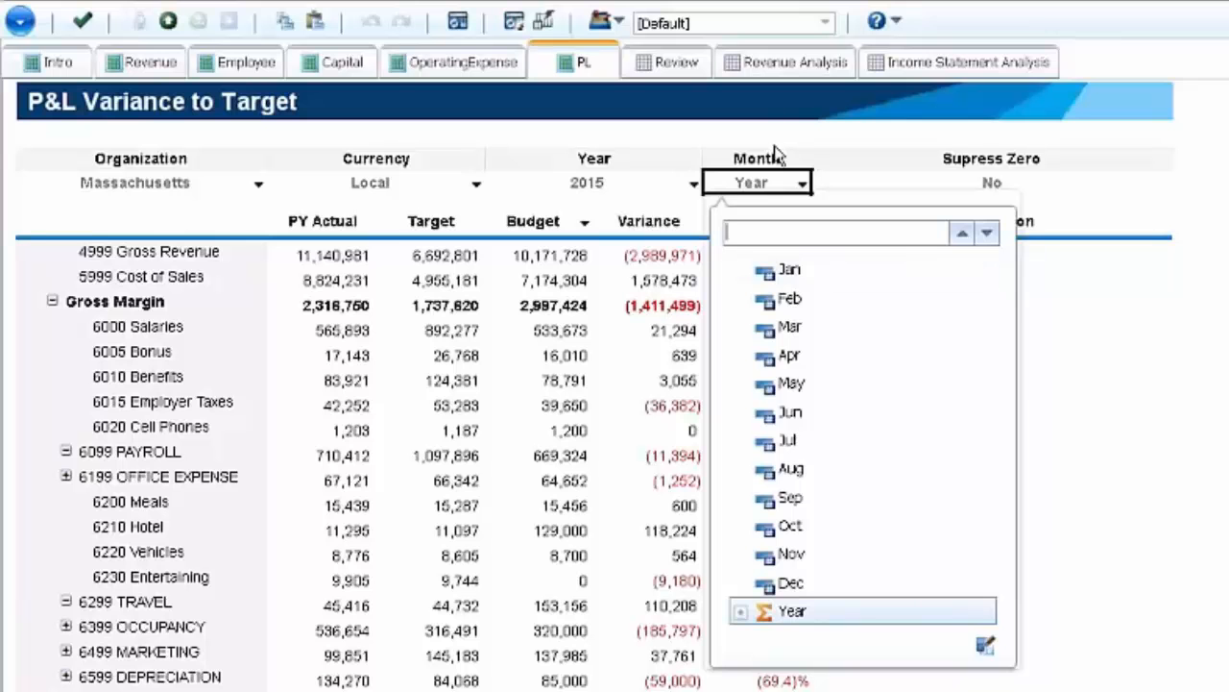
click(789, 192)
click(795, 184)
click(753, 188)
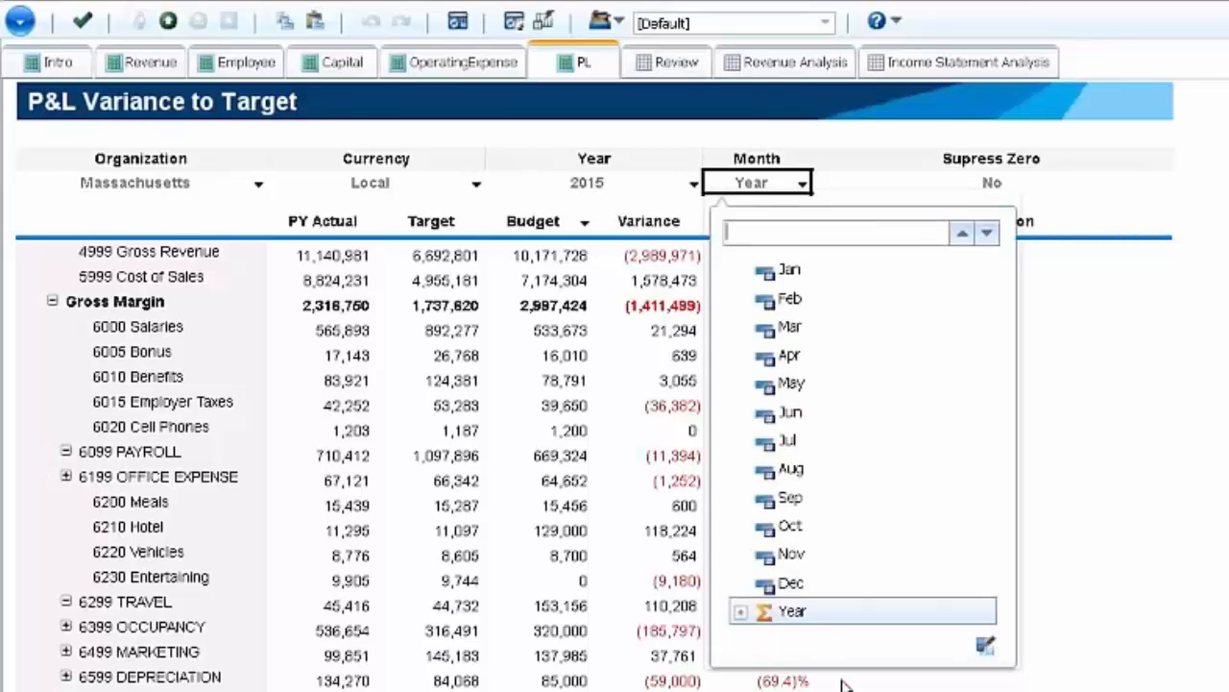
click(797, 611)
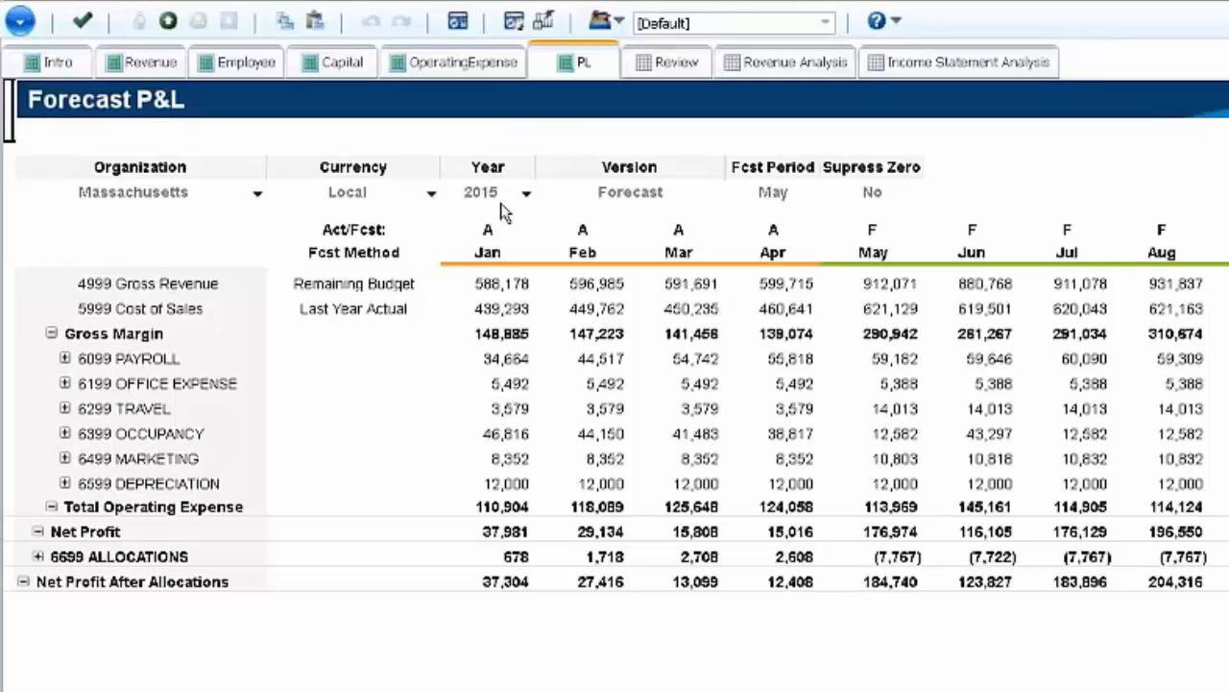
- Examine the forecast period setting and the April and May payroll figures in the Forecast P&L
click(785, 199)
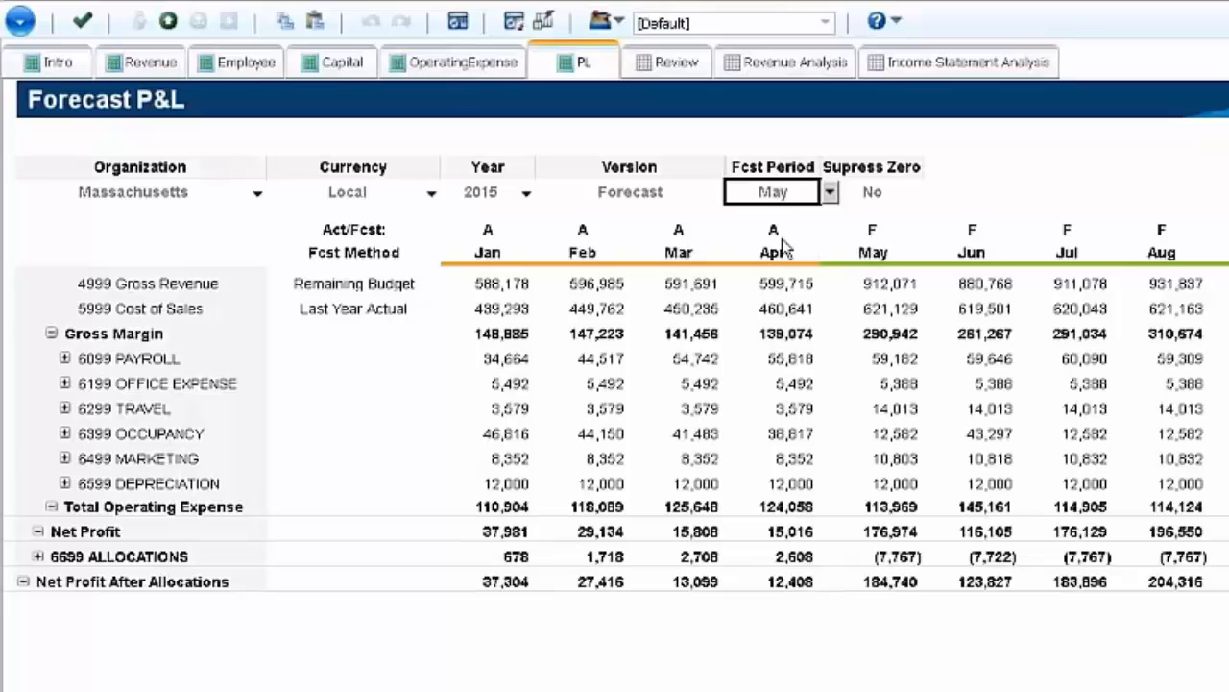
click(790, 357)
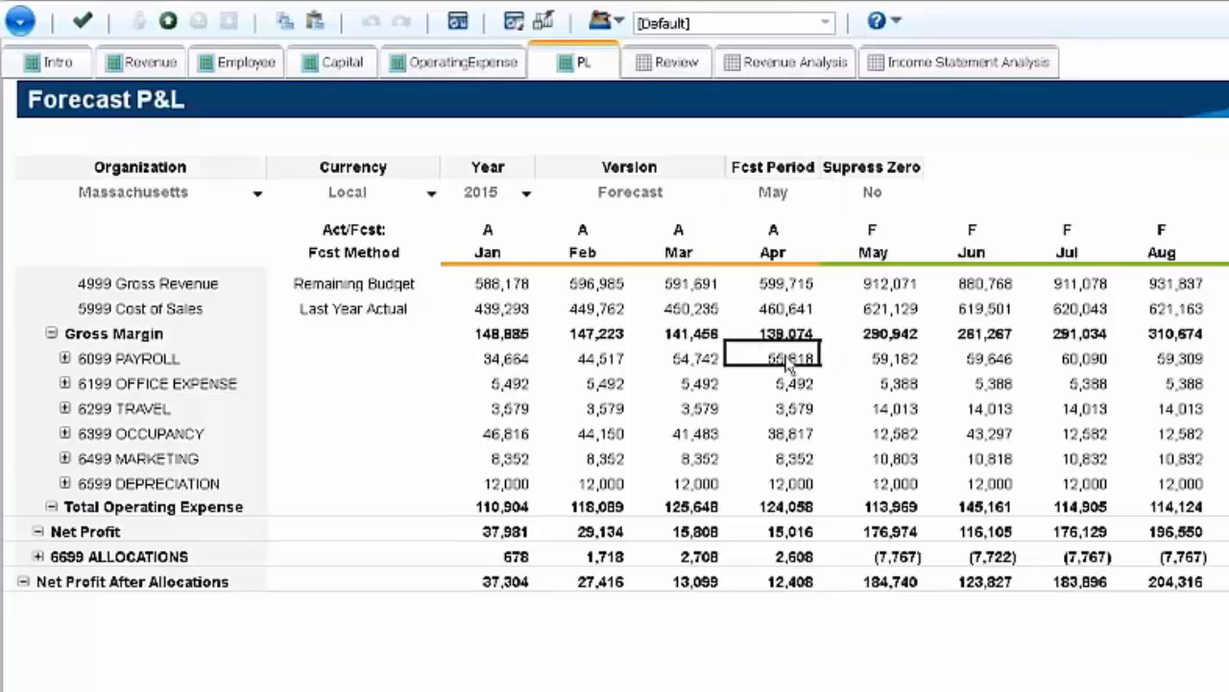
click(909, 358)
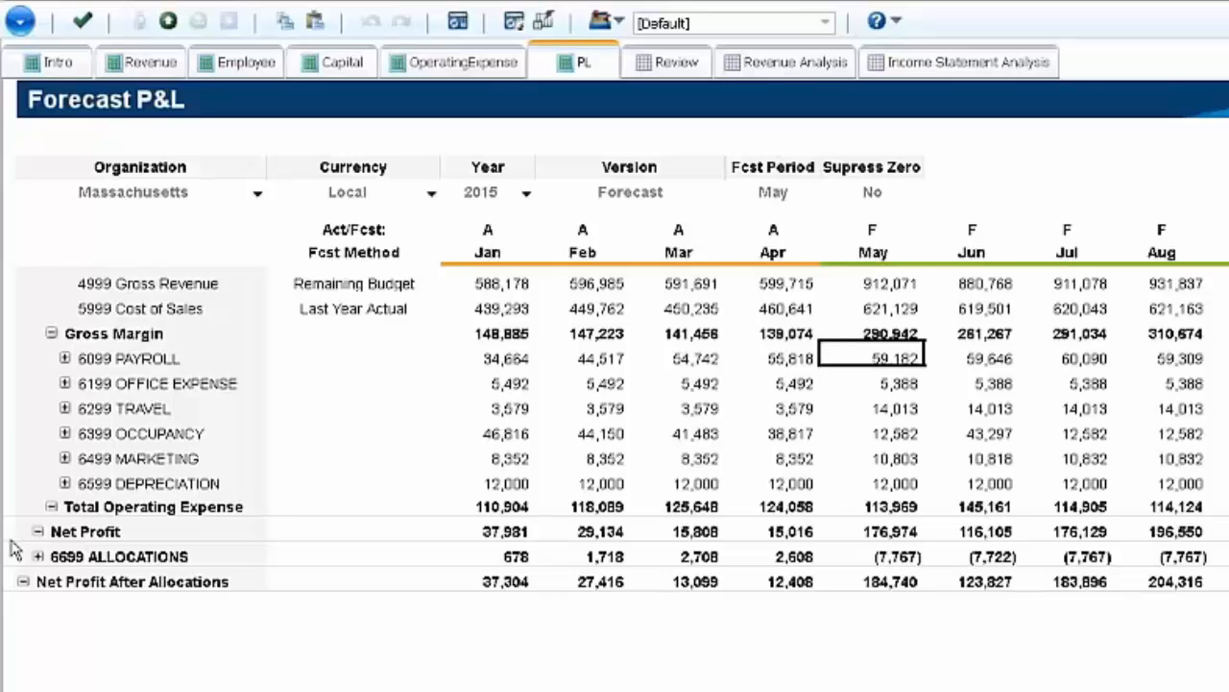
- Expand 6199 OFFICE EXPENSE and 6299 TRAVEL in the Operating Expense sheet and select the January cell of 6120 Office Supplies
click(463, 61)
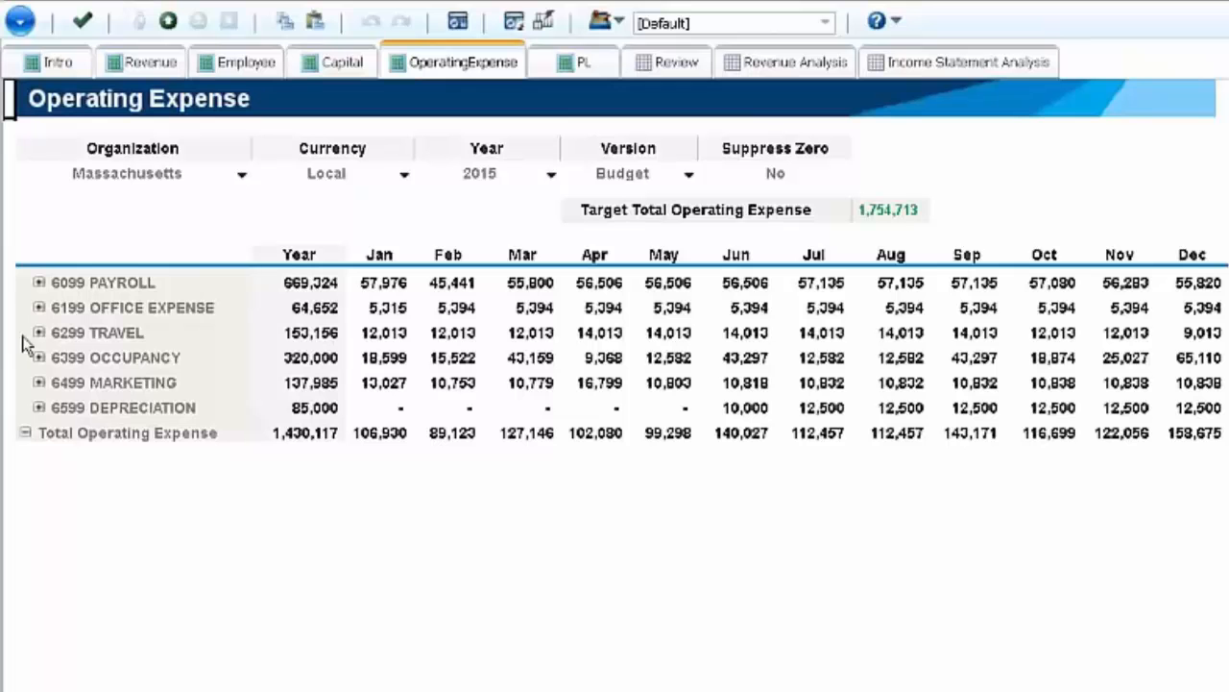
click(38, 307)
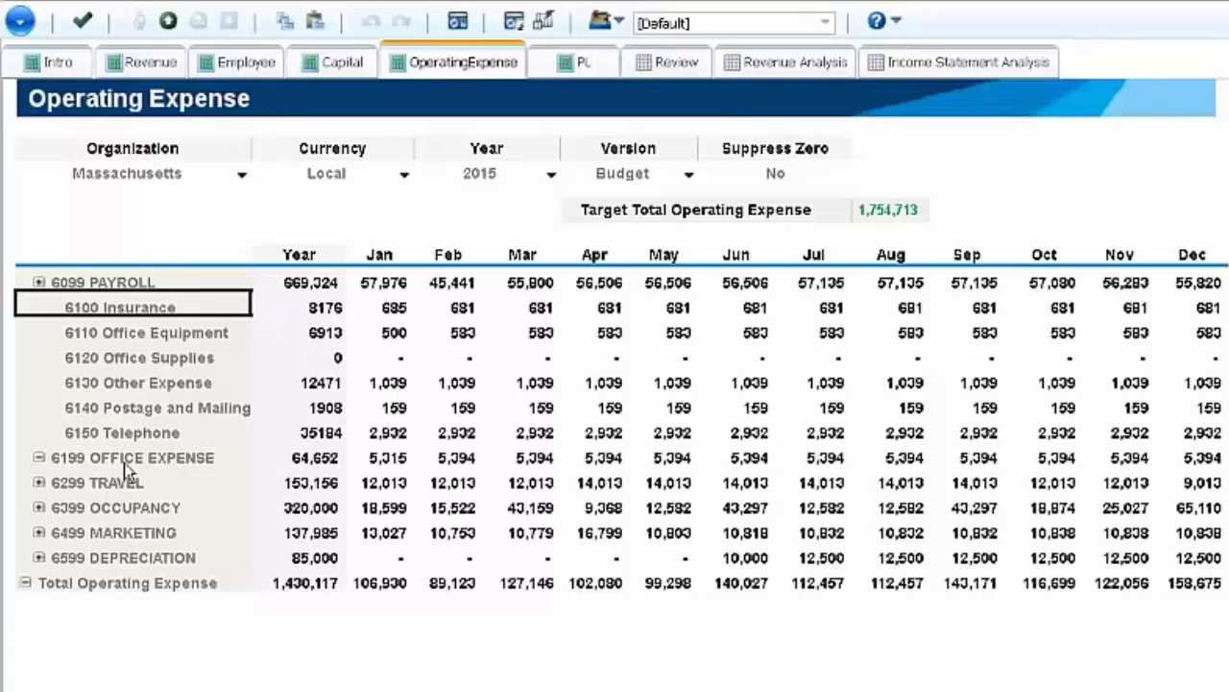
click(39, 482)
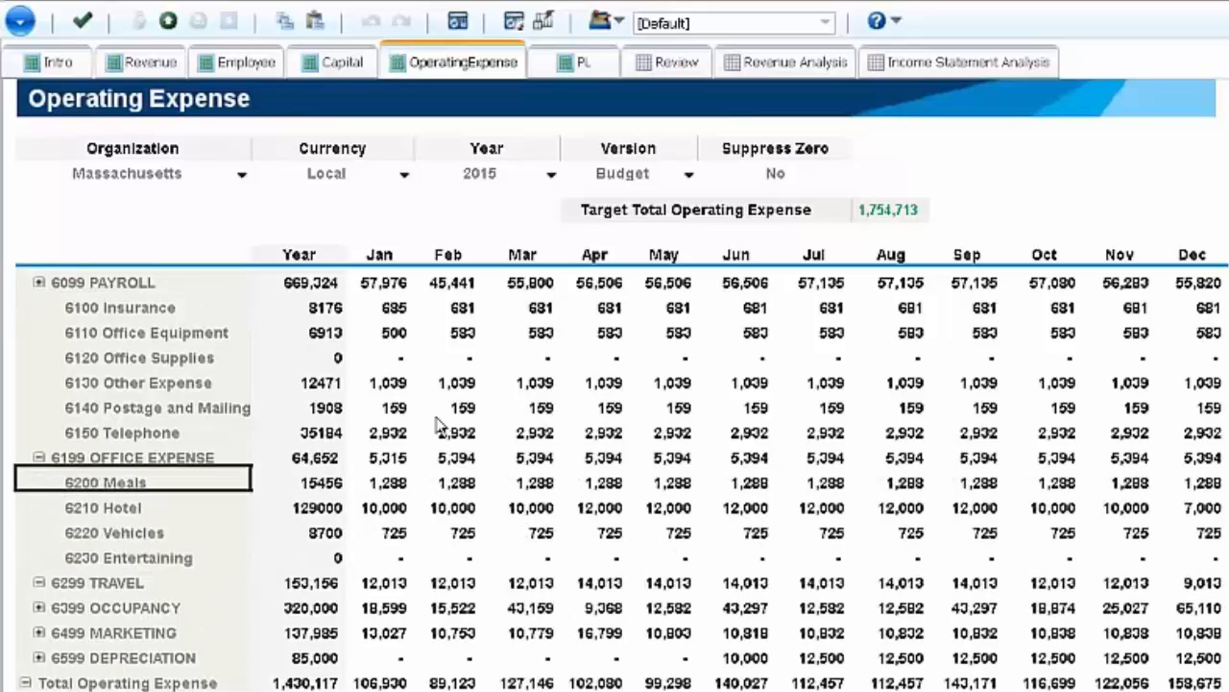
click(382, 357)
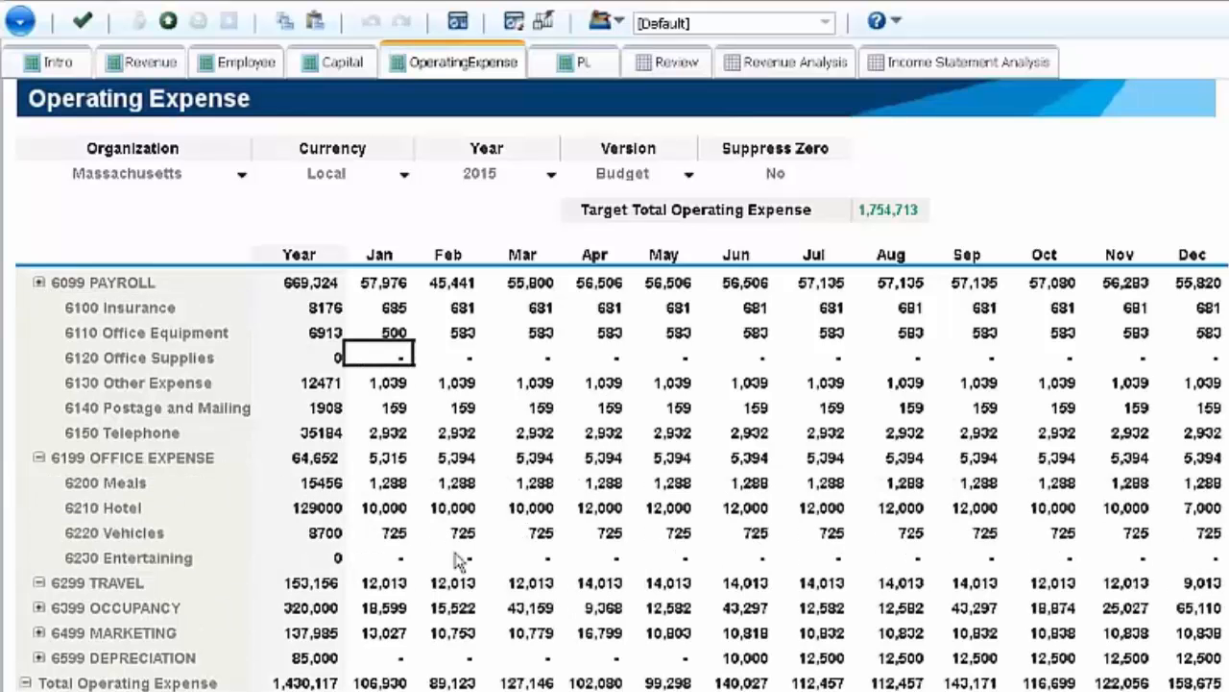
- Enter 568 for January and 847 for February in the 6120 Office Supplies row
text(5600)
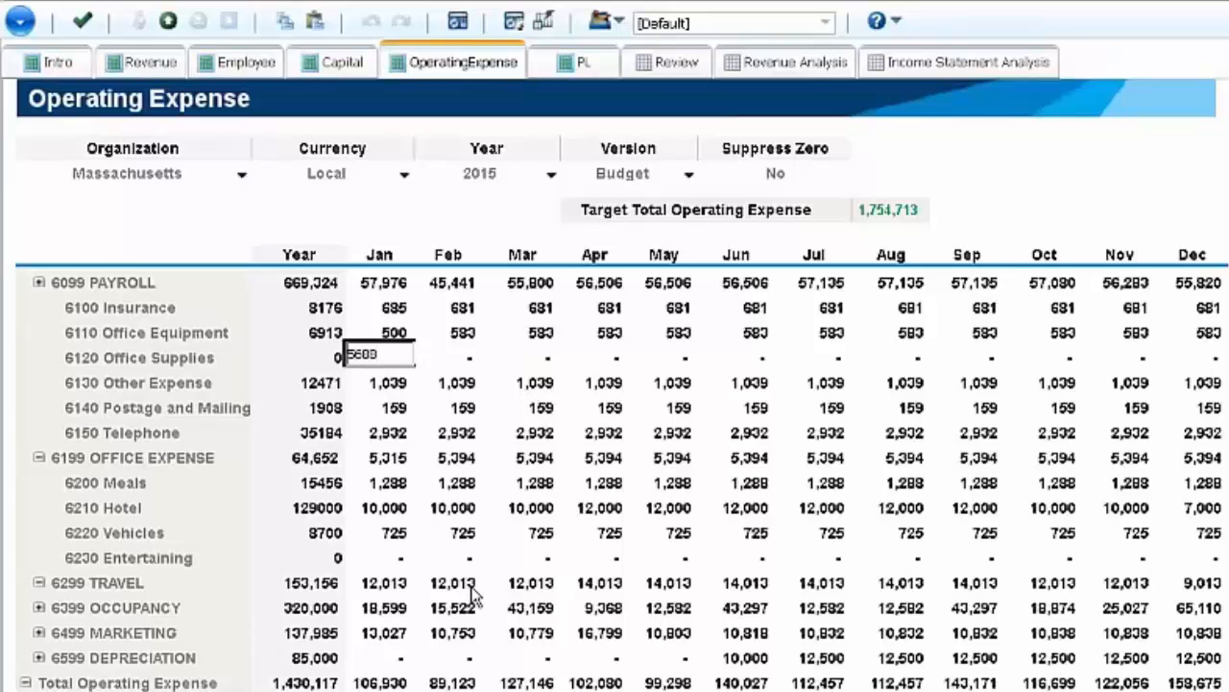
key(Return)
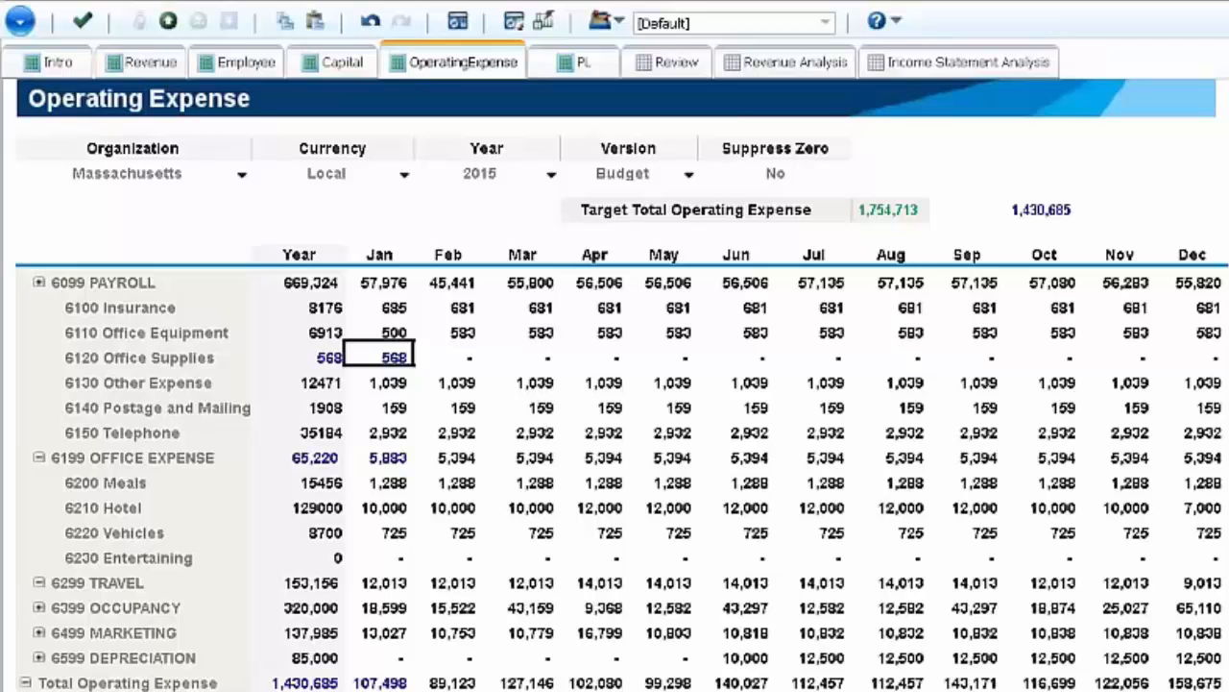
click(447, 356)
text(847)
key(Return)
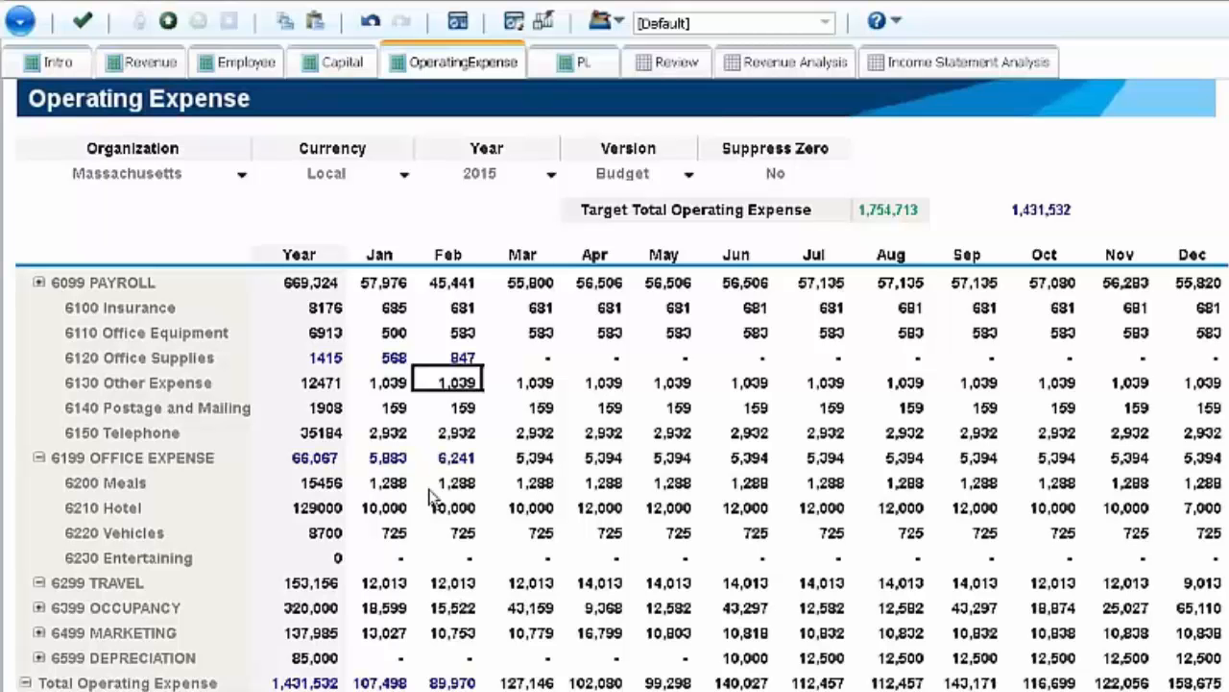
- Open the P&L Variance to Target view and expand 6199 OFFICE EXPENSE to check the Office Supplies line
click(579, 67)
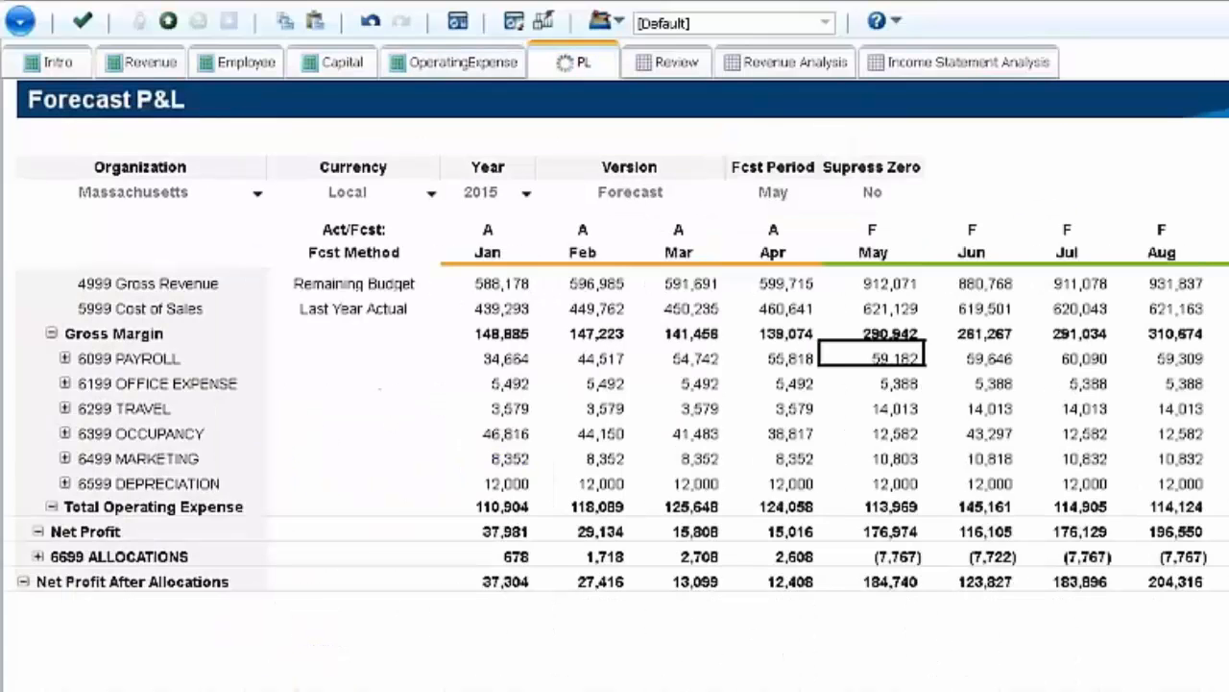
click(240, 687)
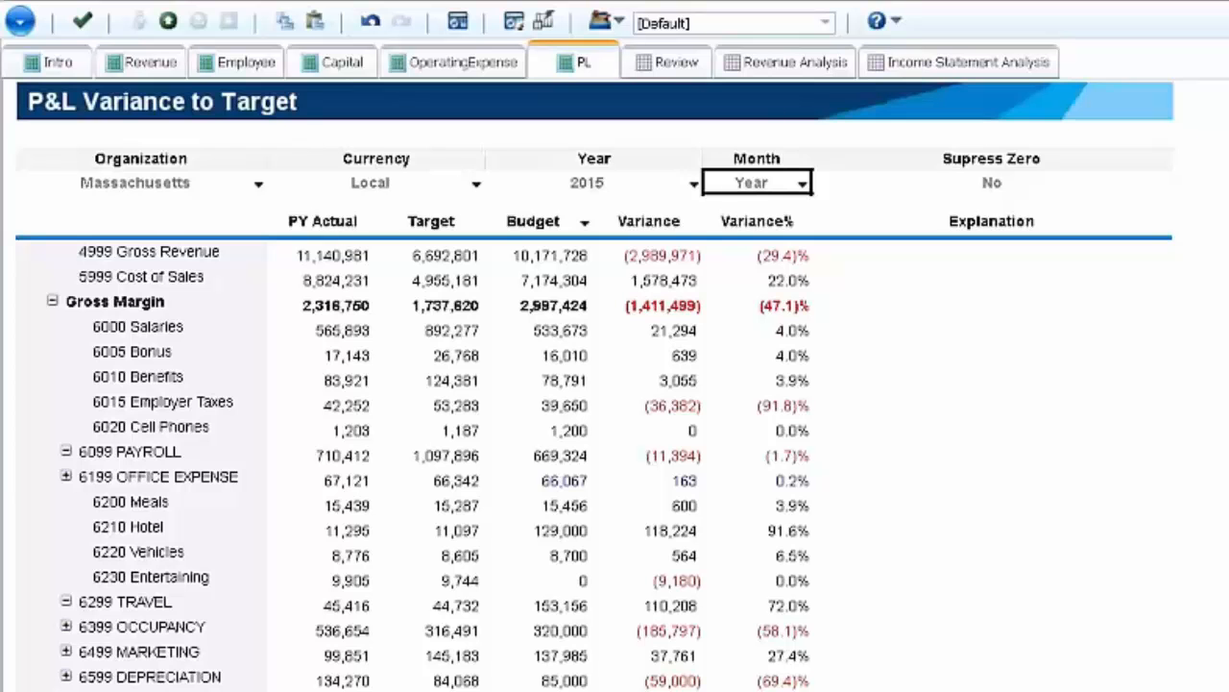
click(65, 477)
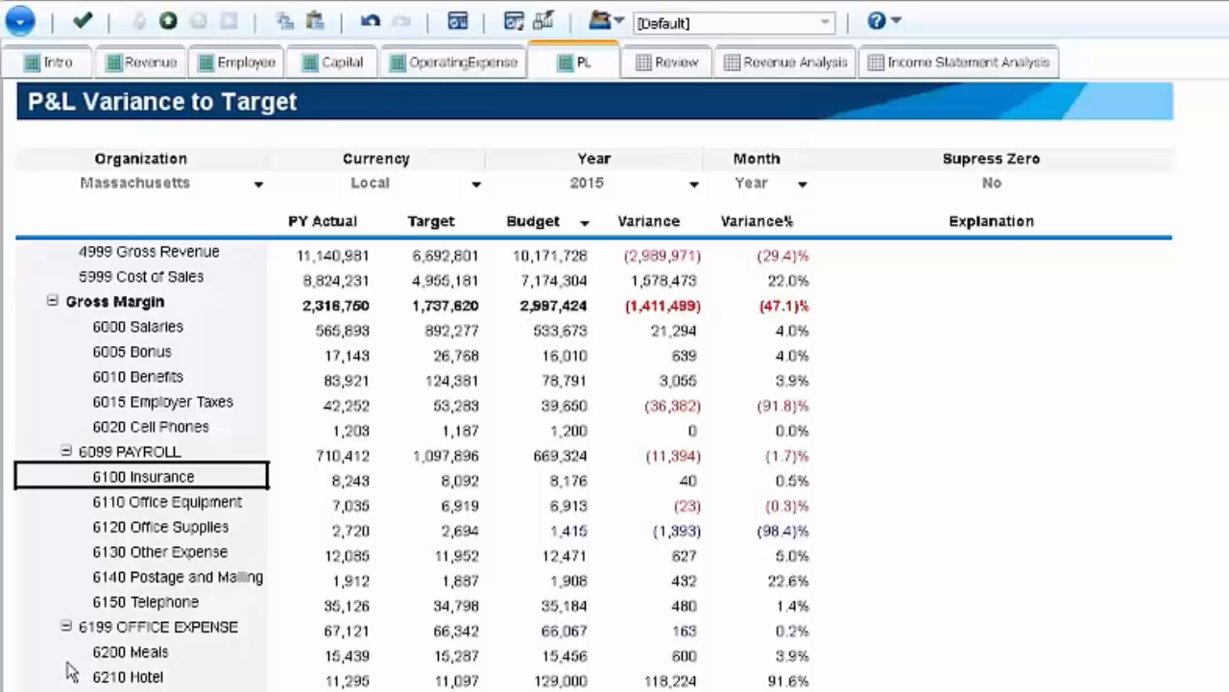
- Commit the Office Supplies entries from the Operating Expense sheet and recheck them in the P&L variance view
click(464, 62)
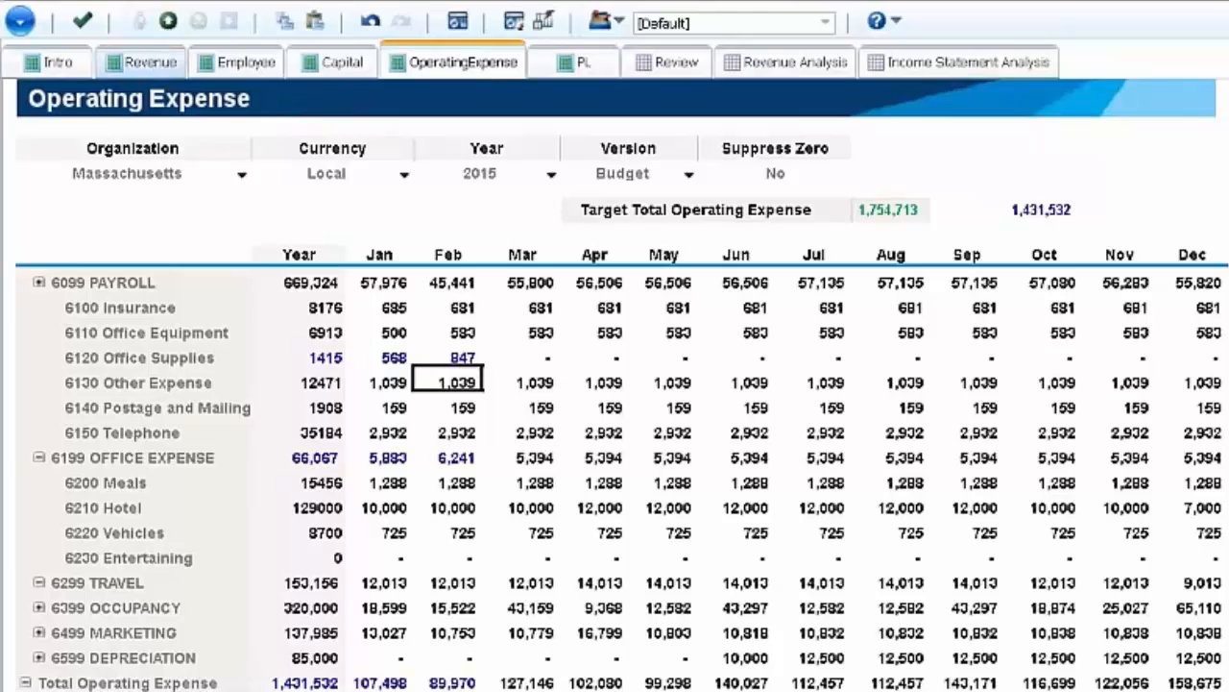
click(83, 21)
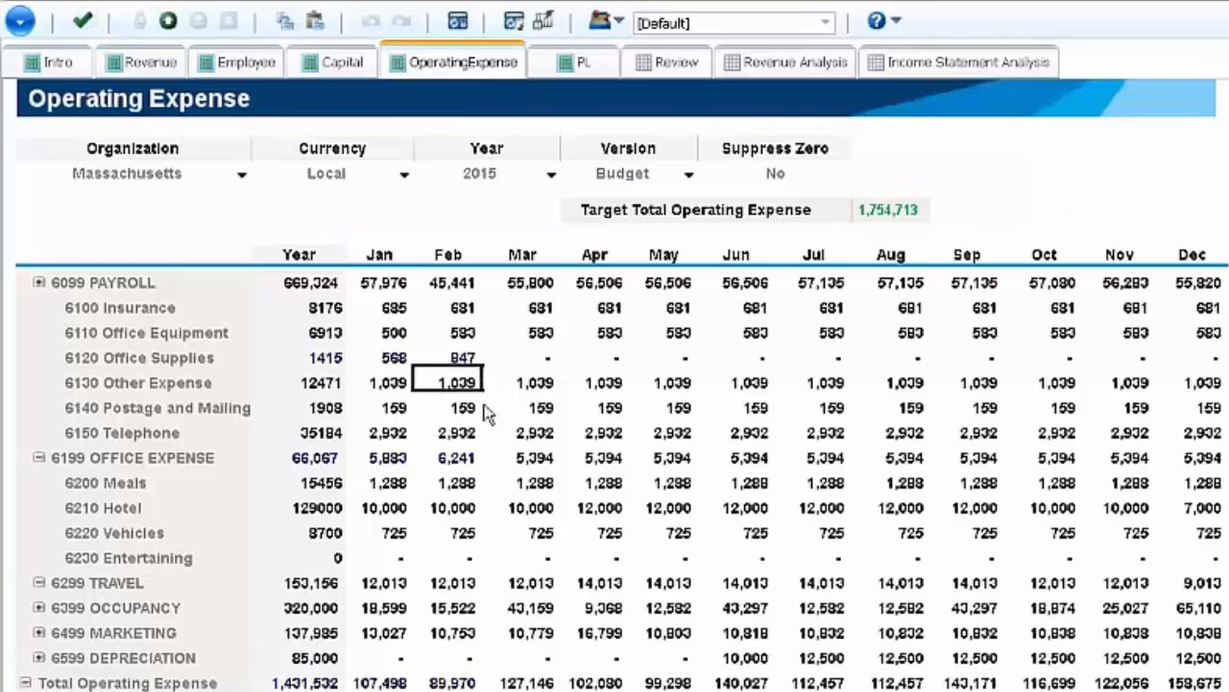
click(577, 61)
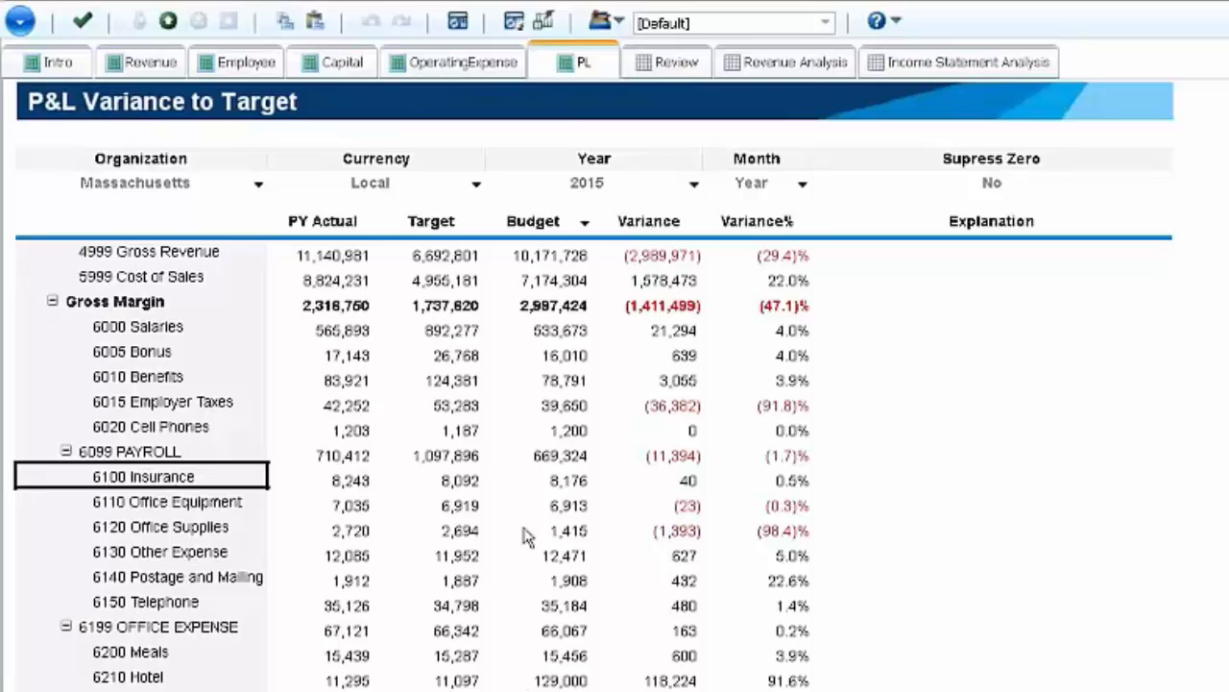
- In Operating Expense, spread 6500 equally across 6120 Office Supplies from January to the right, replacing the existing values
click(428, 61)
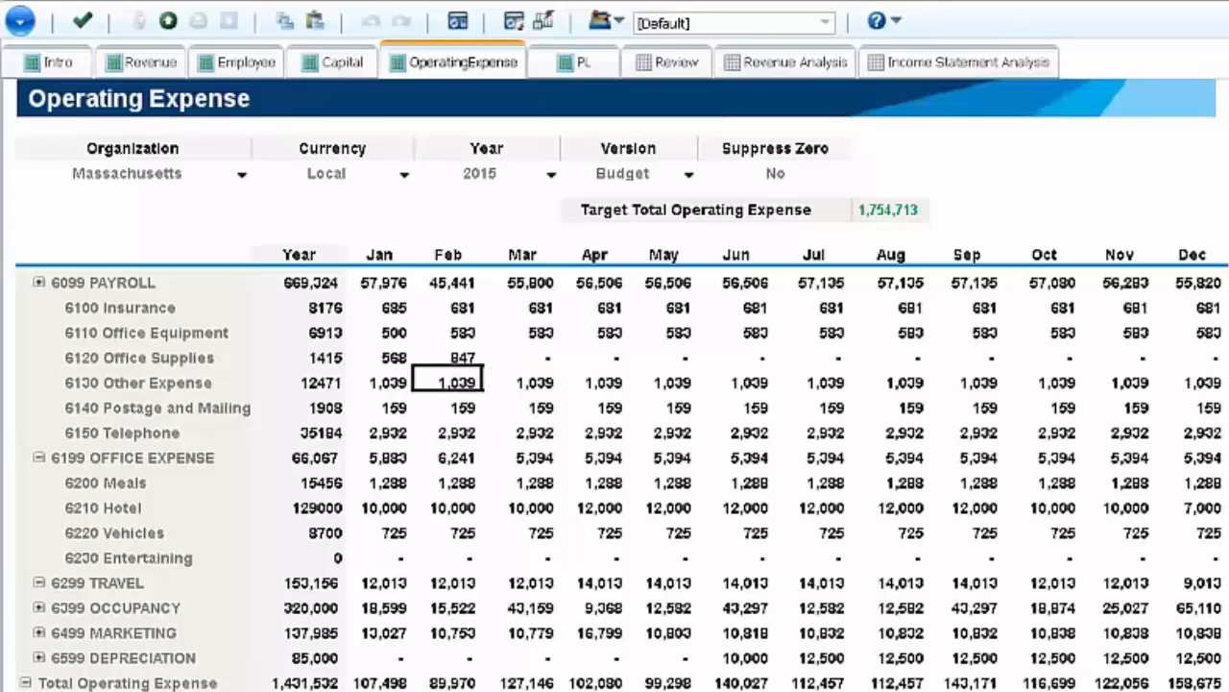
click(390, 360)
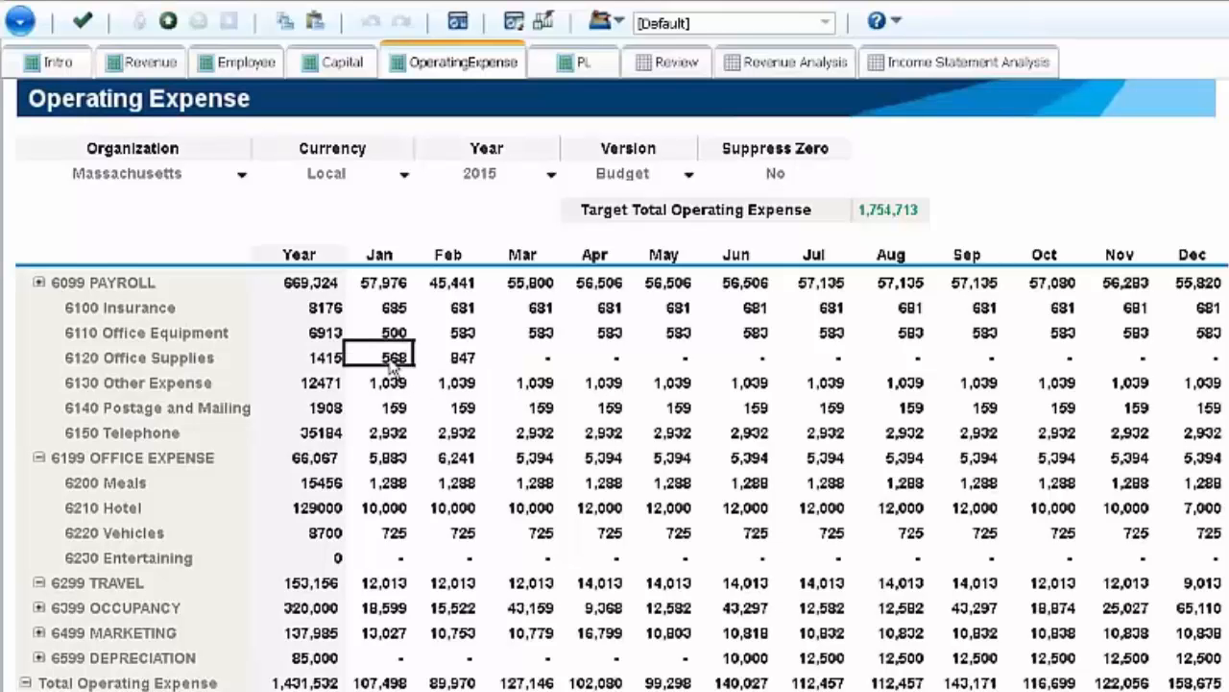
right_click(391, 368)
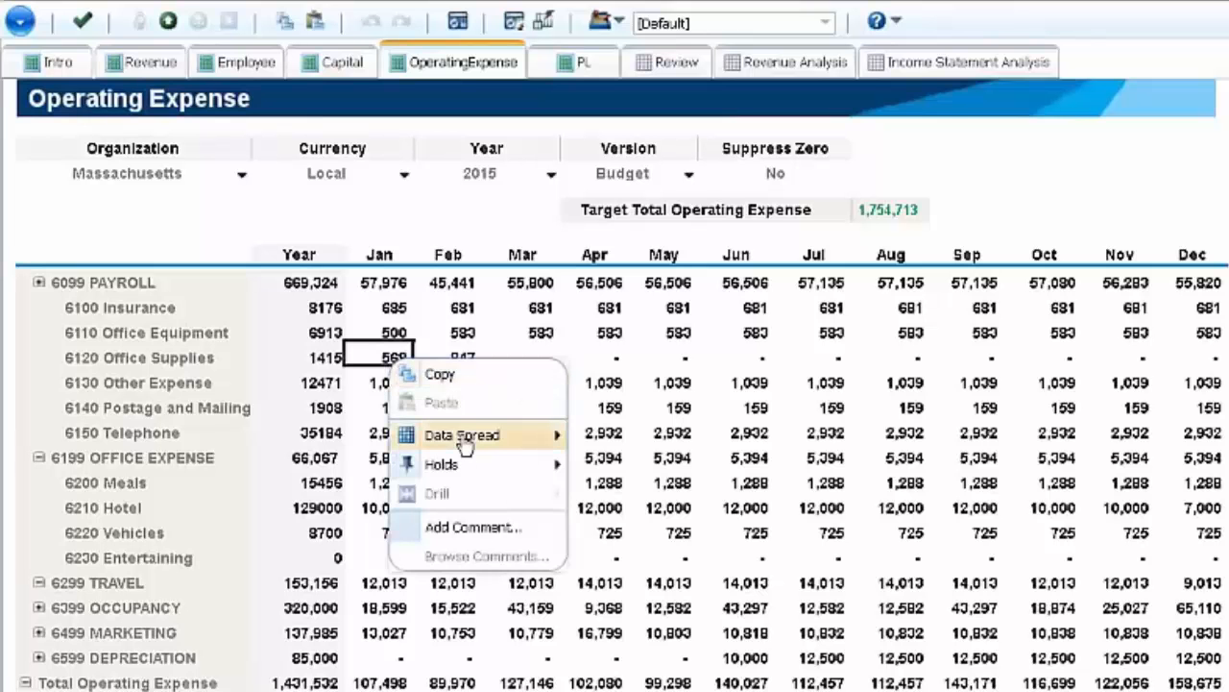
mouse_move(477, 444)
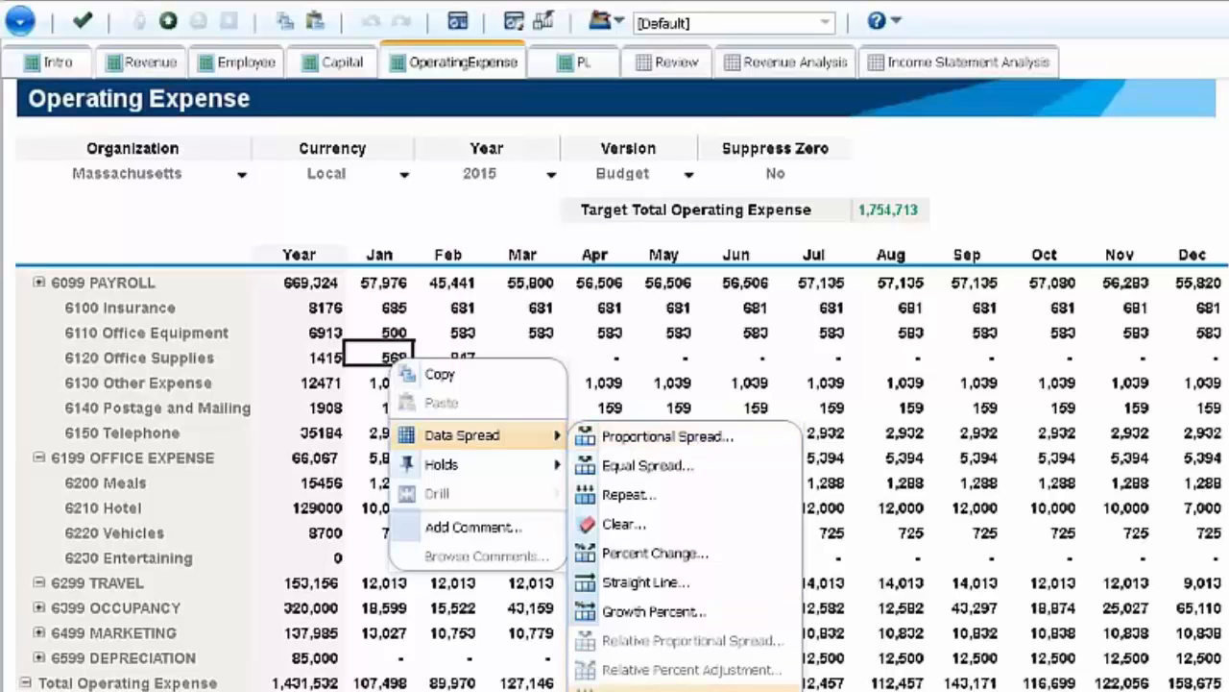
click(713, 477)
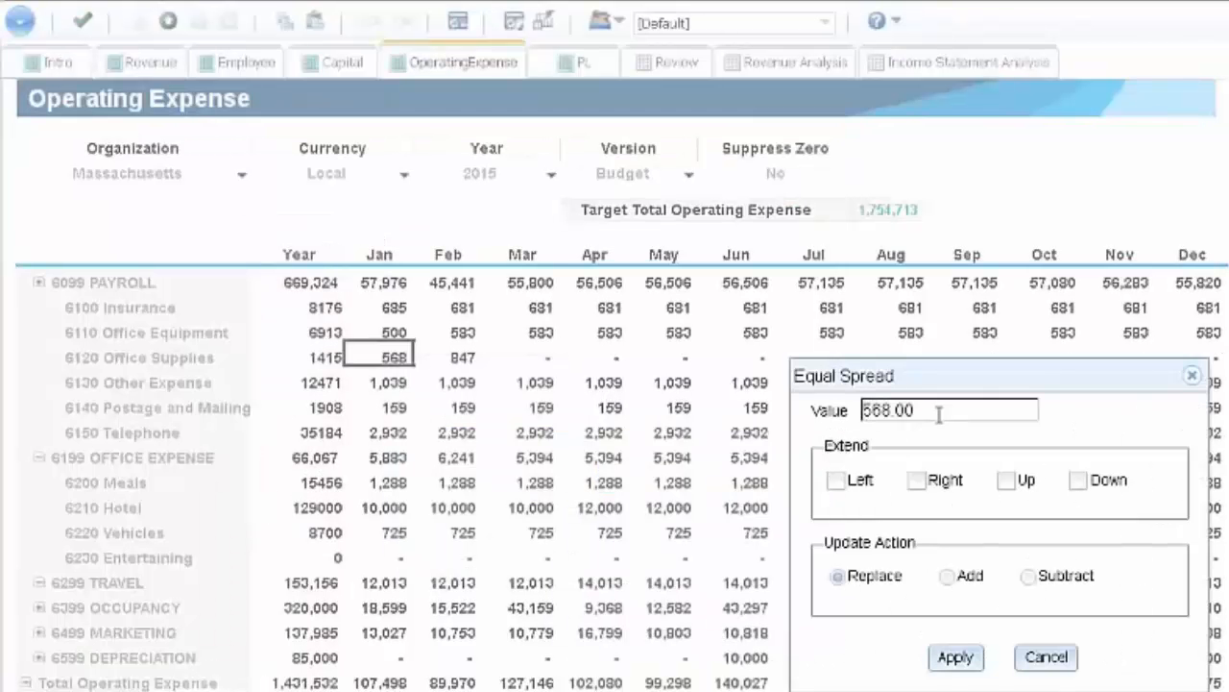
drag(940, 411, 849, 408)
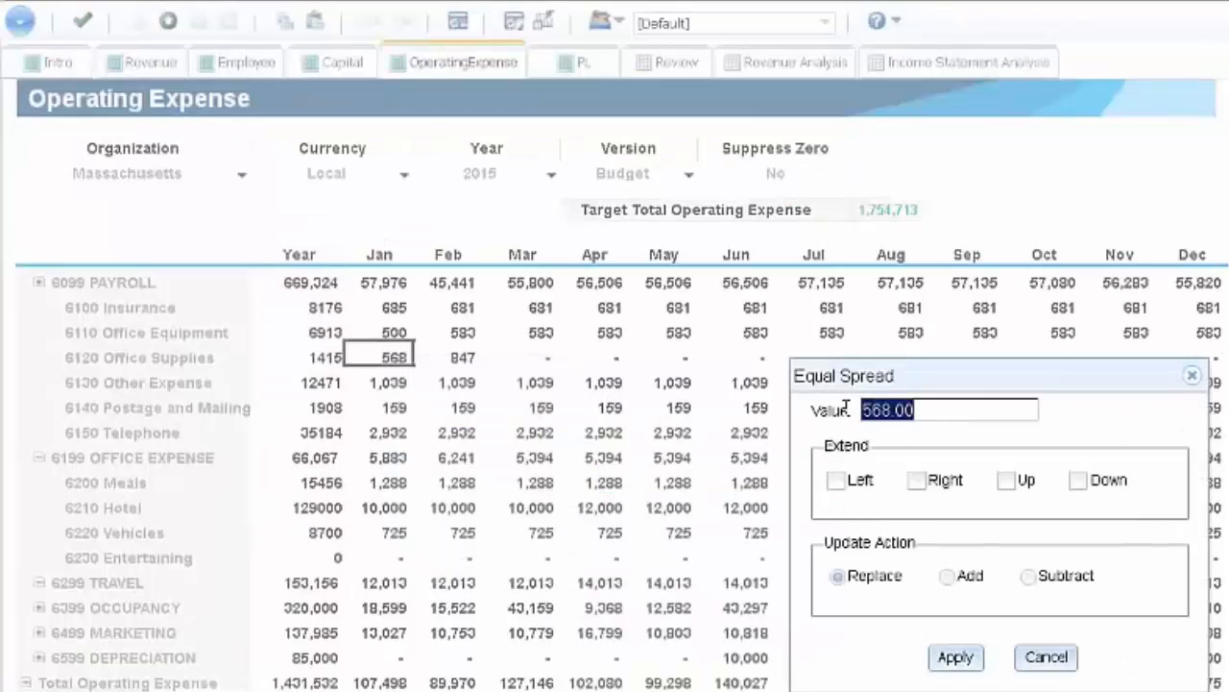
text(6500)
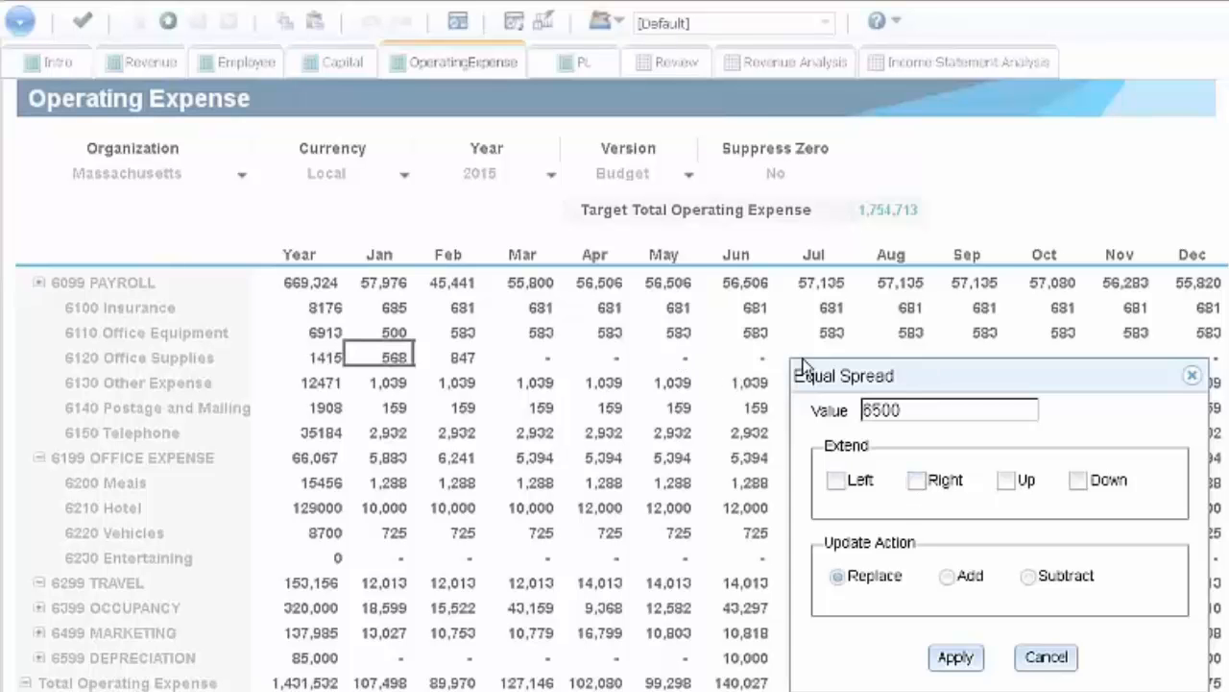
click(916, 479)
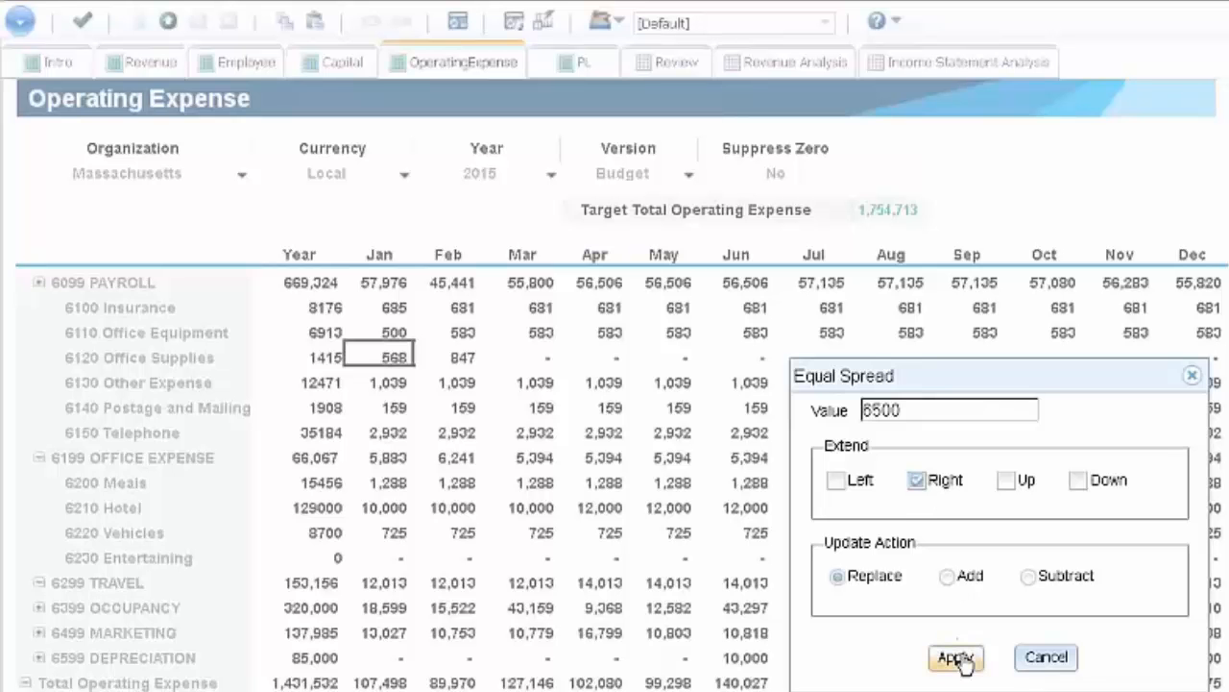
click(956, 657)
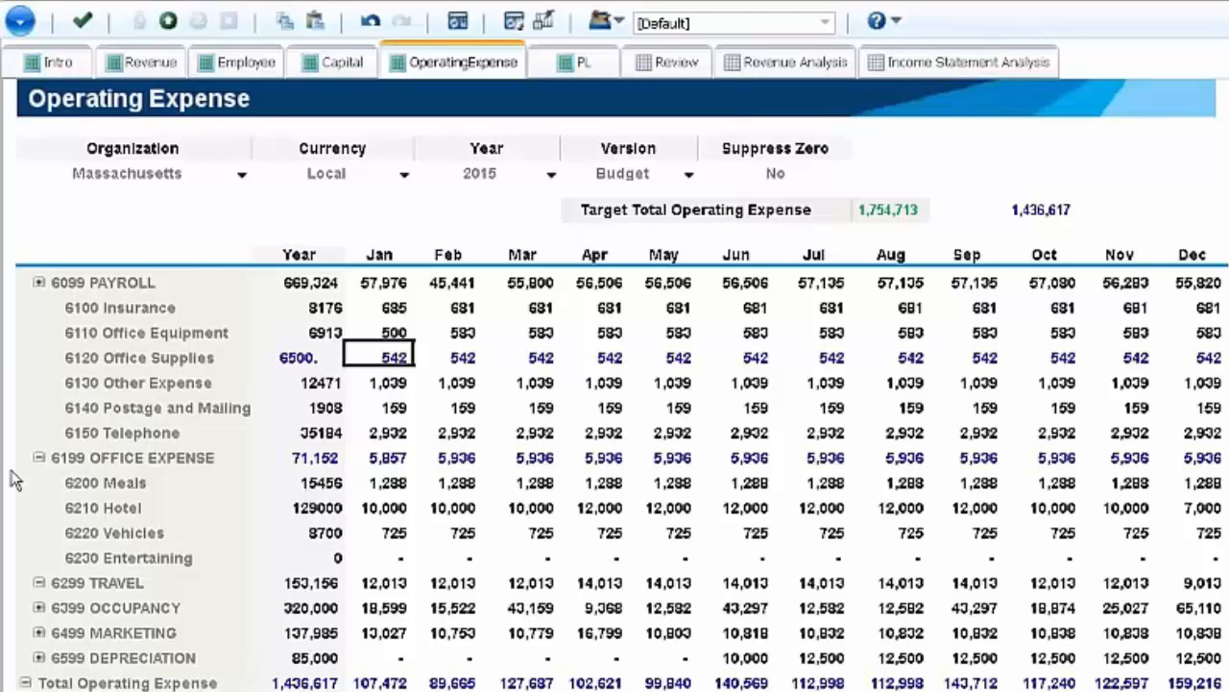
- Subtract 10 from 6120 Office Supplies with an Equal Spread extended right from January
right_click(387, 357)
mouse_move(516, 437)
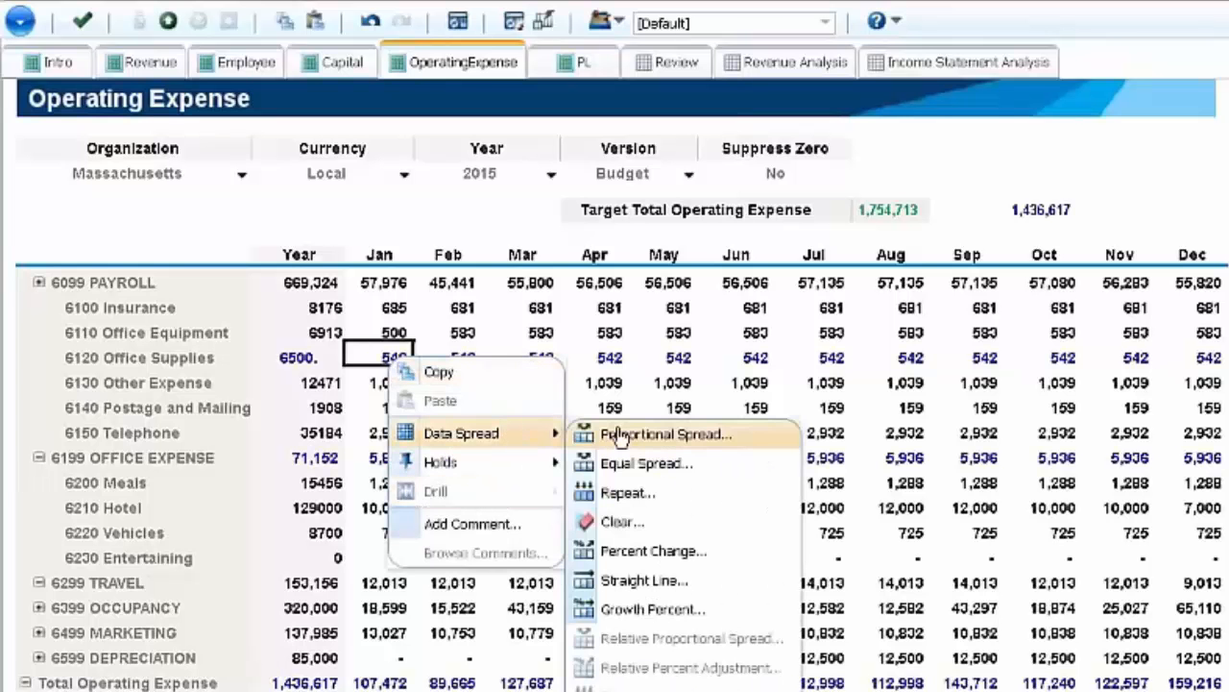
click(687, 463)
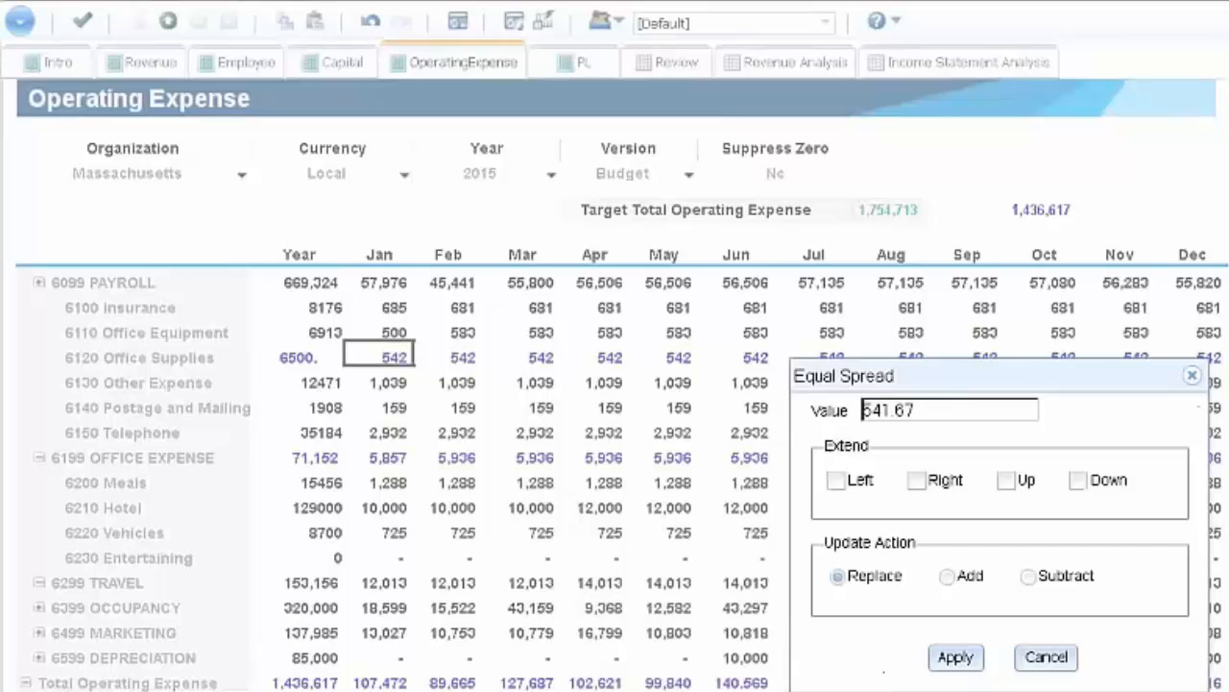
click(947, 576)
click(1029, 576)
click(947, 576)
click(926, 410)
drag(926, 410, 831, 401)
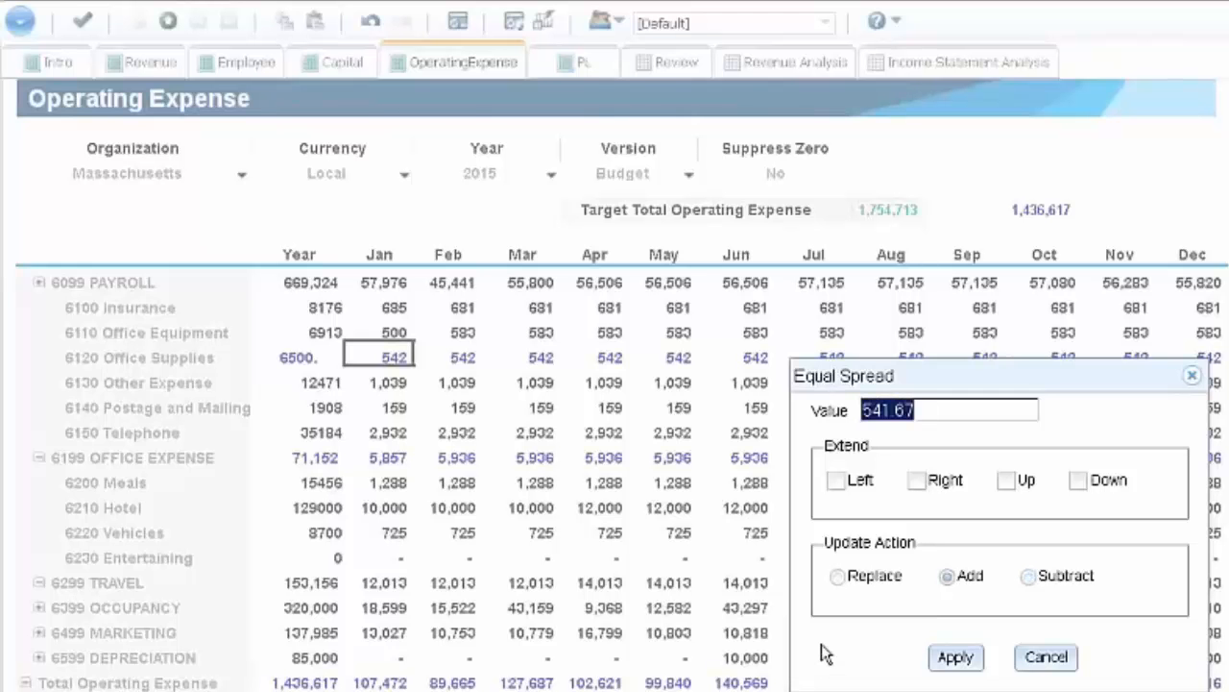
text(10)
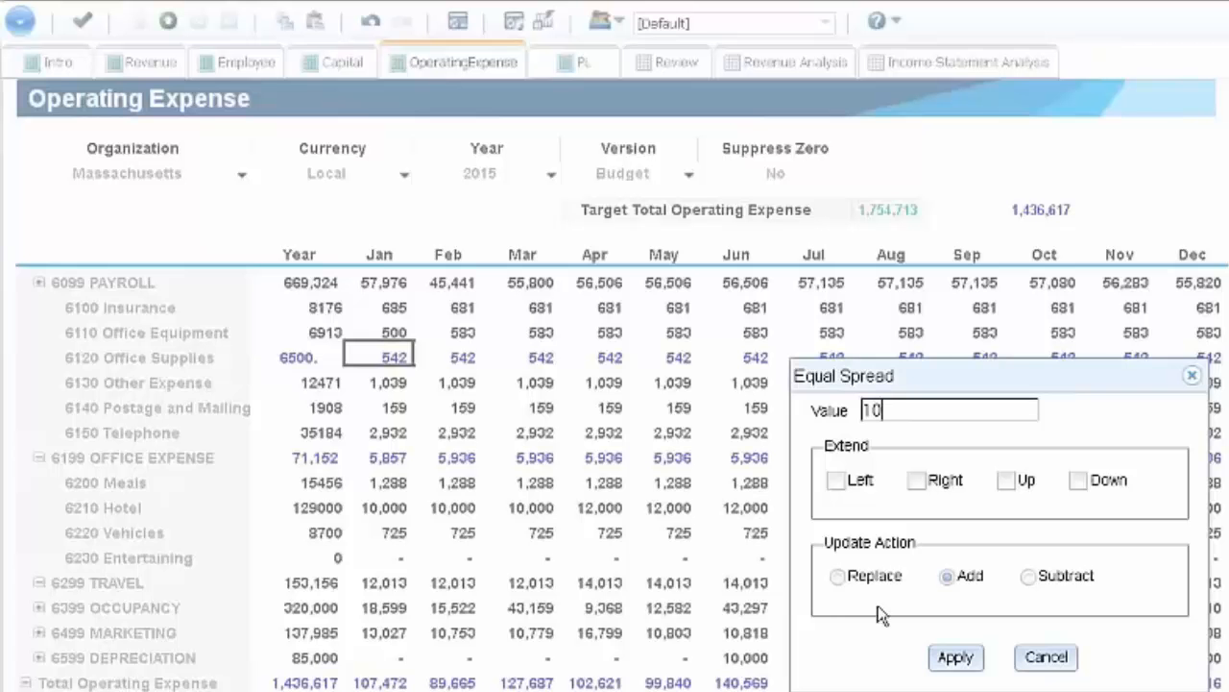
click(1029, 575)
click(917, 479)
click(954, 659)
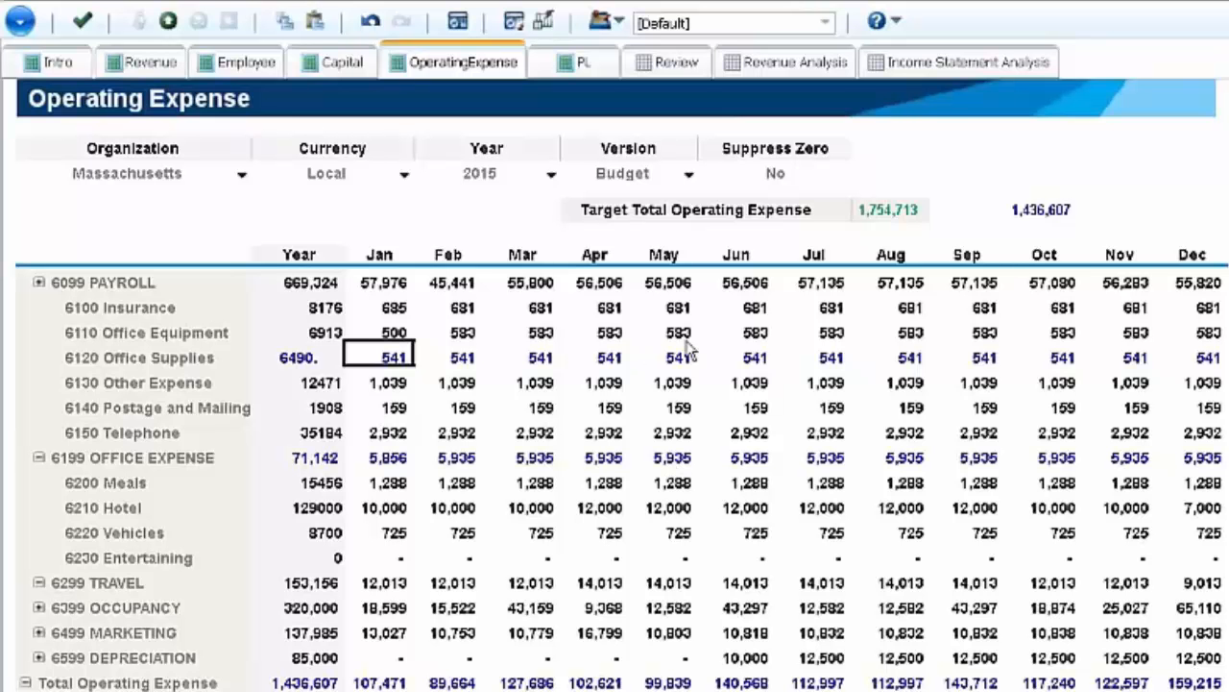
- Repeat the value 565 across 6120 Office Supplies from April to the right, replacing the existing values
click(605, 357)
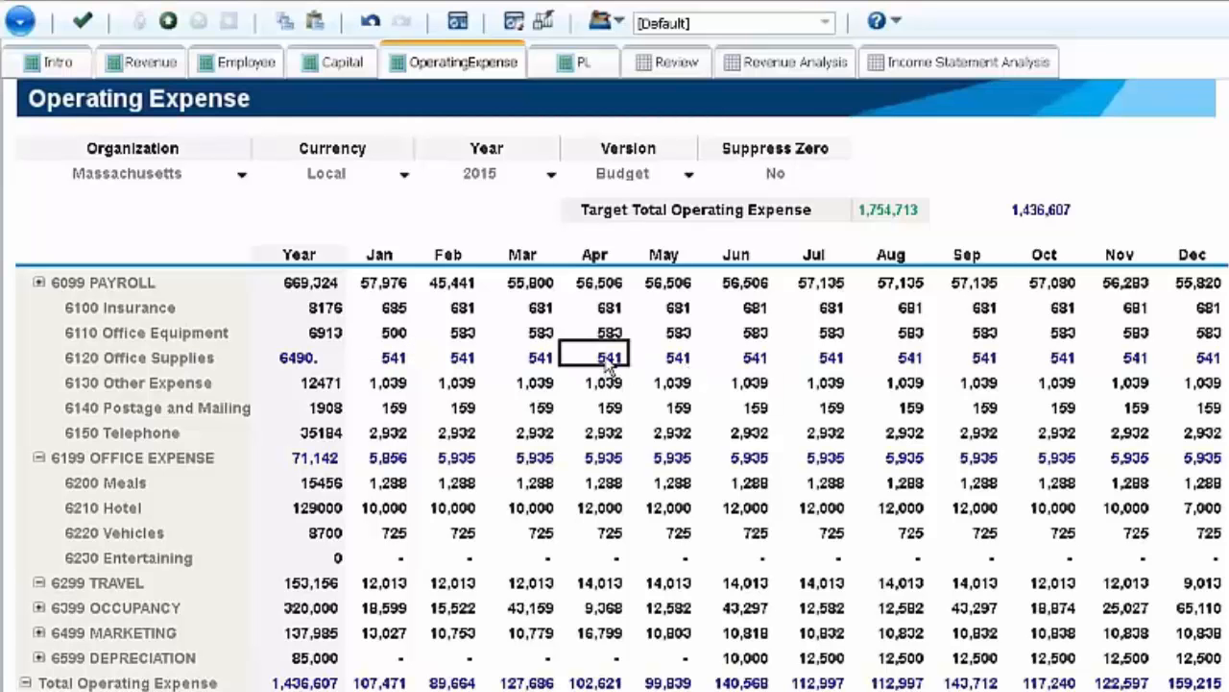
right_click(607, 366)
mouse_move(669, 440)
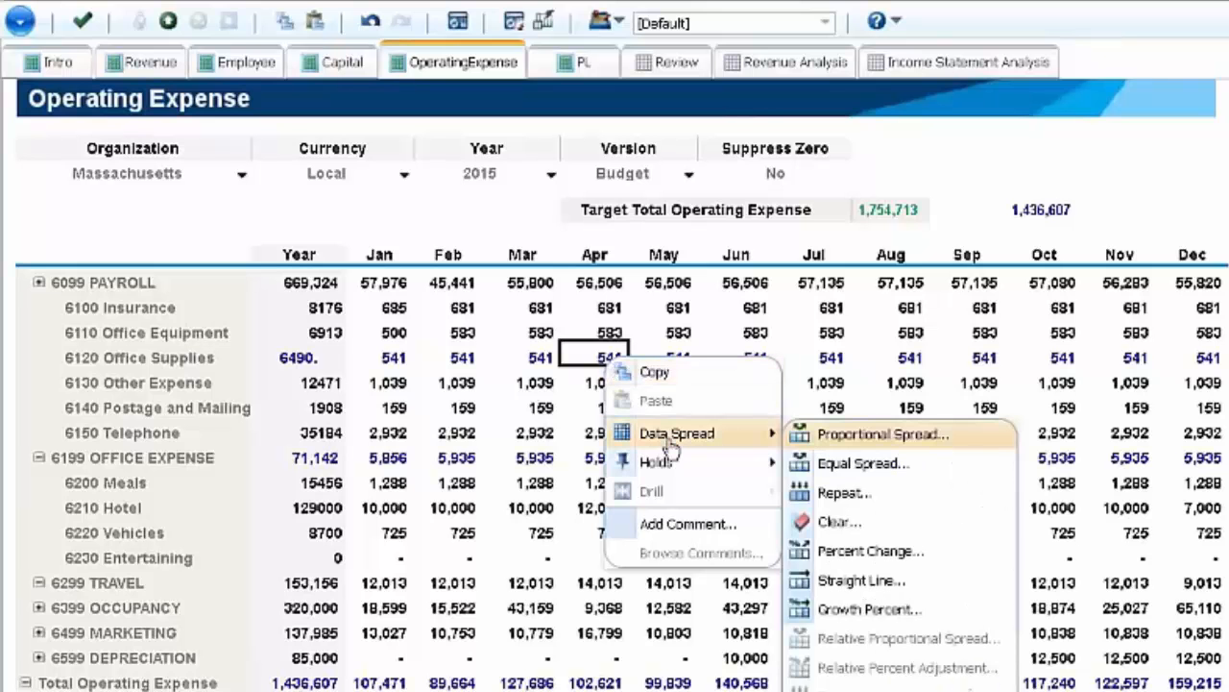
click(838, 493)
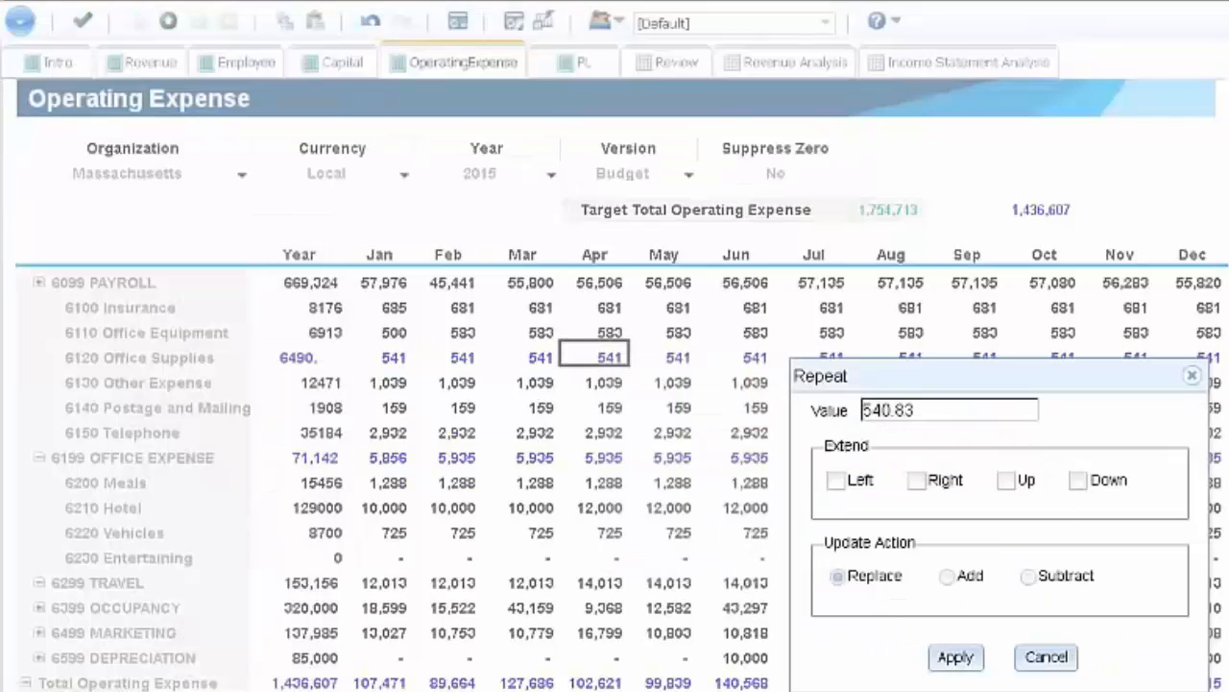
drag(928, 413, 810, 404)
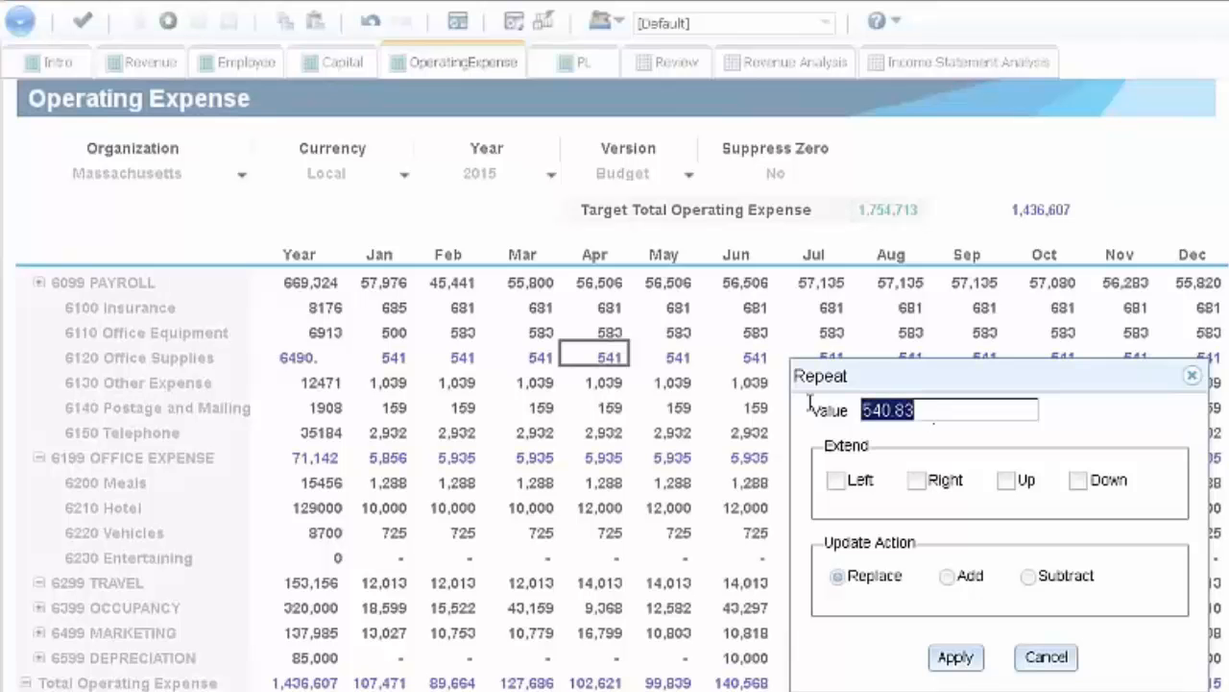
text(565)
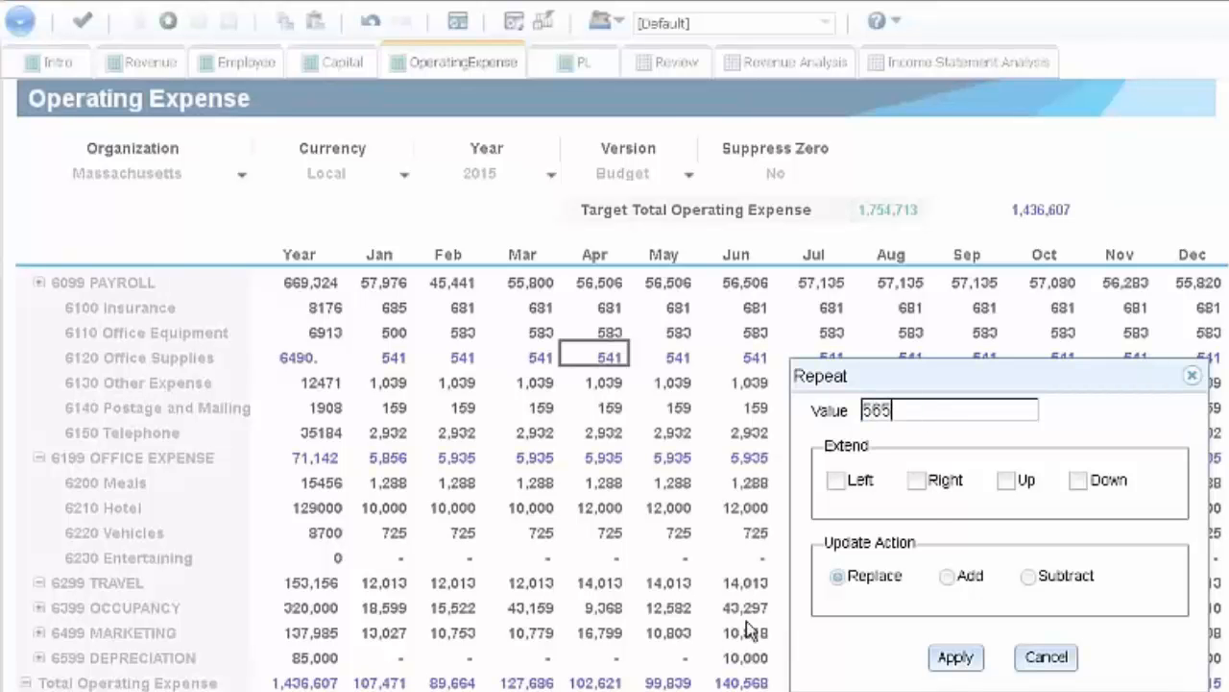
click(916, 480)
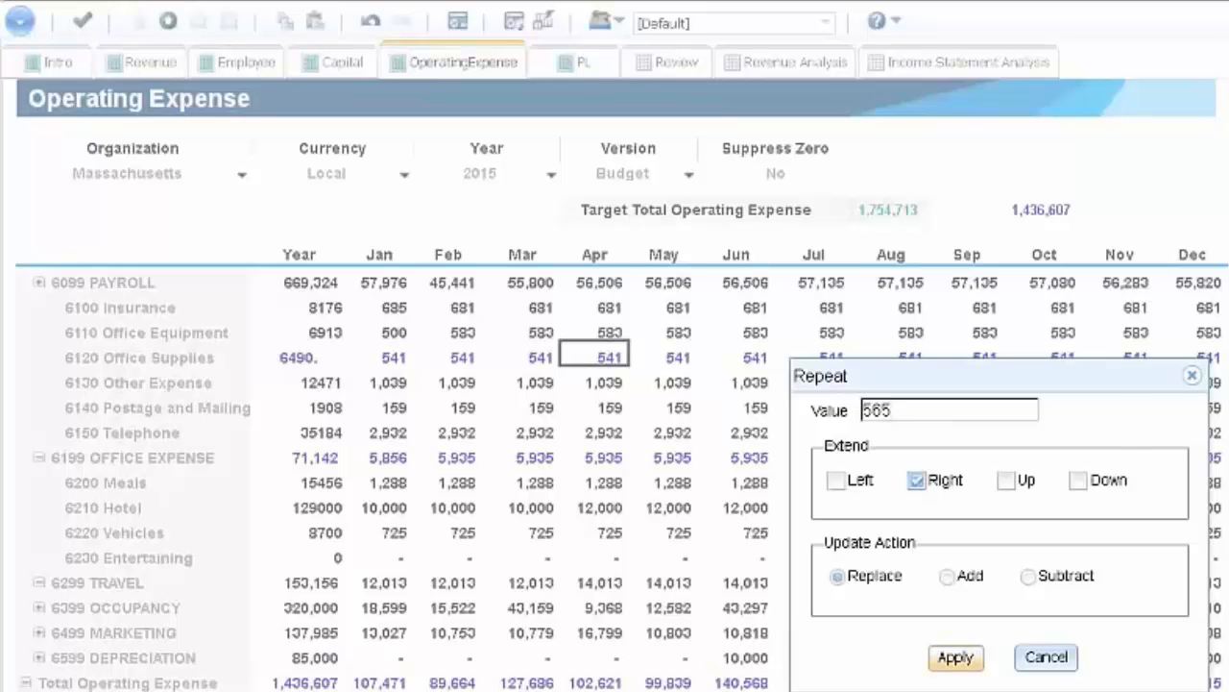
click(954, 658)
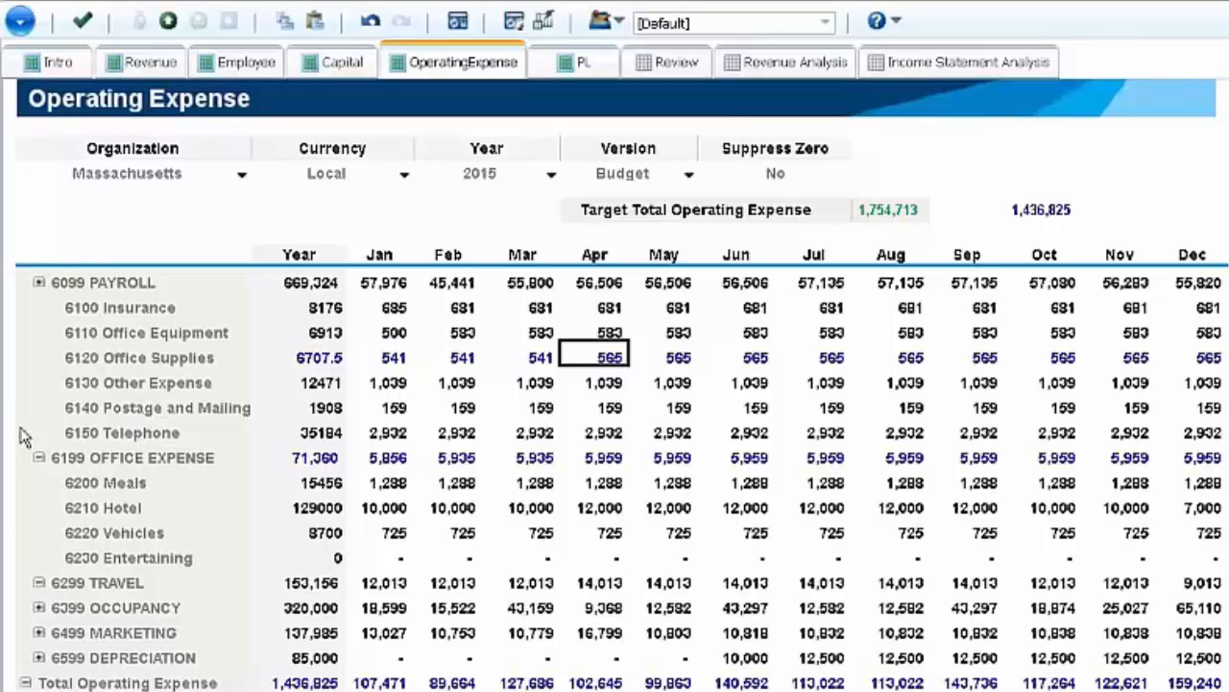
- Undo the Repeat and both Equal Spread changes to Office Supplies, and redo the two Equal Spreads
click(371, 21)
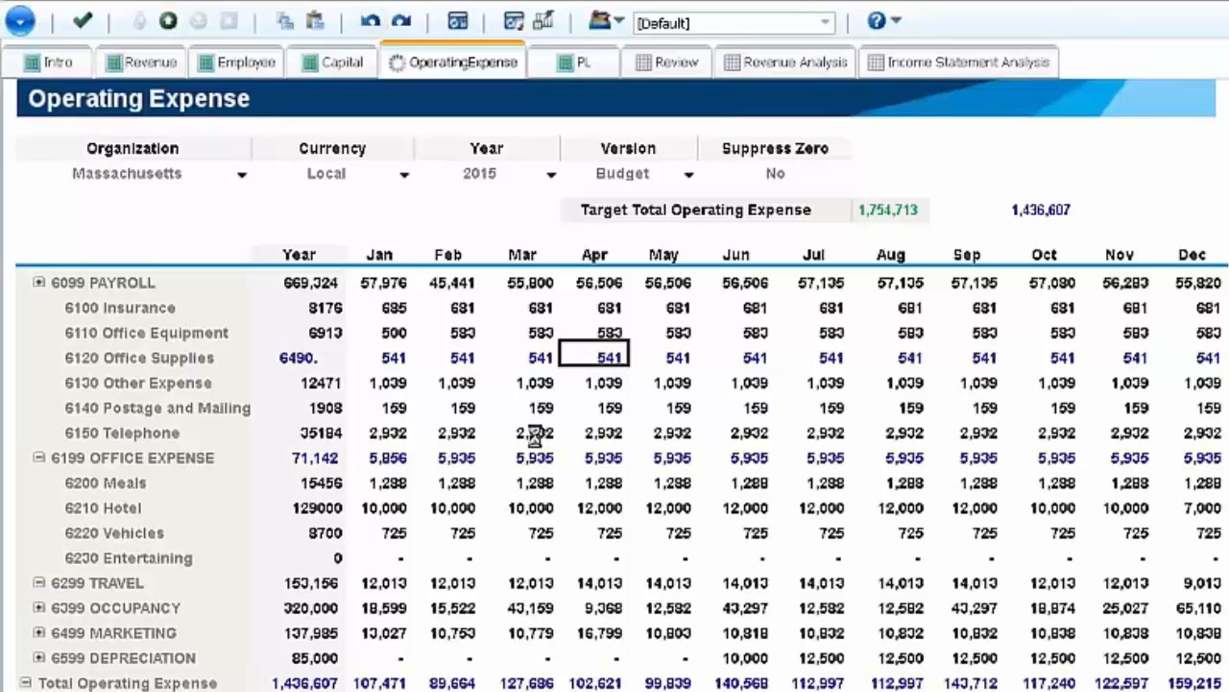
click(370, 21)
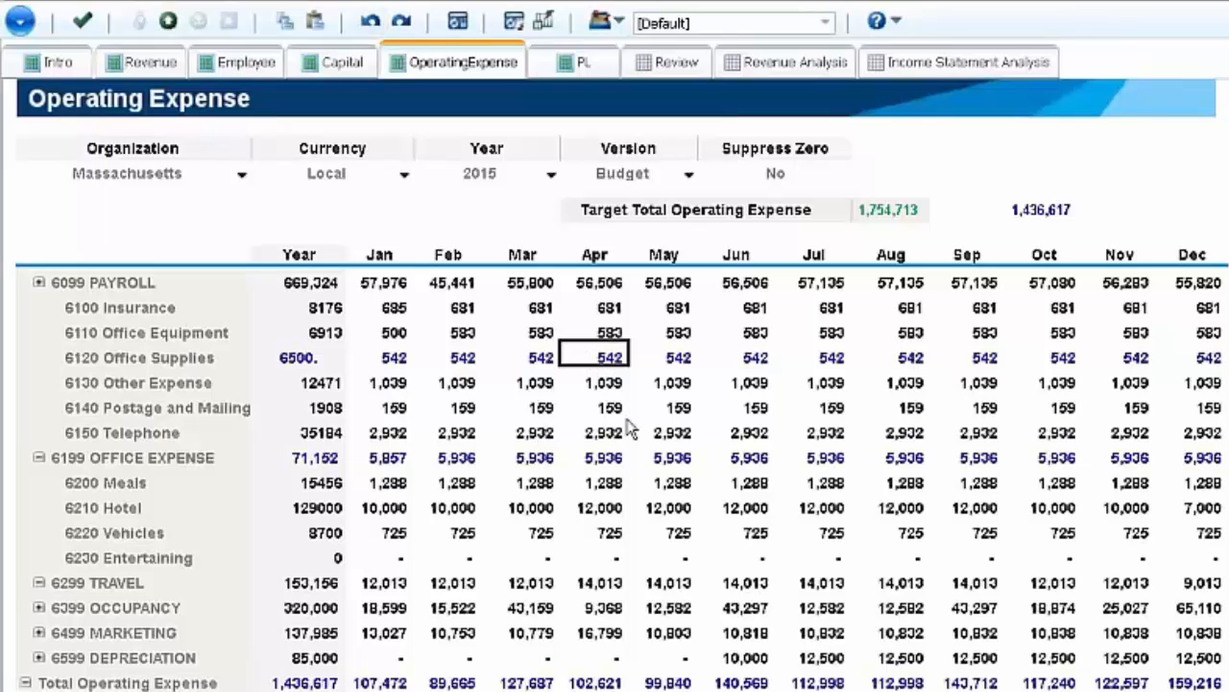
click(370, 21)
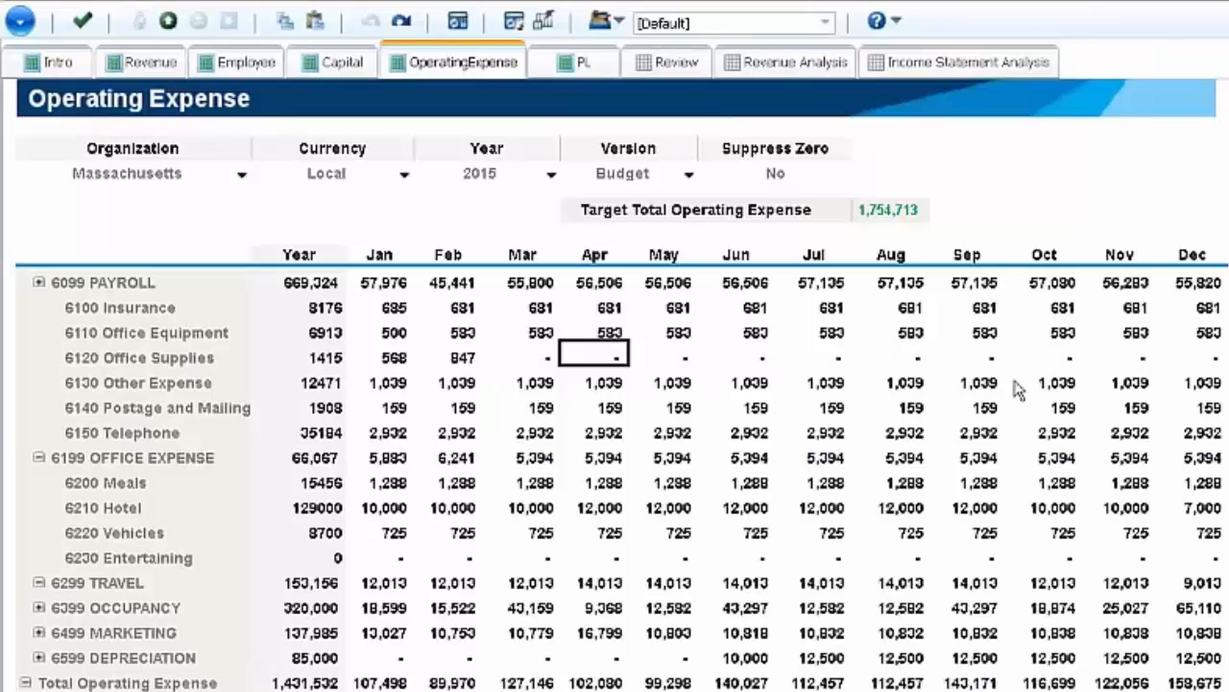
click(401, 22)
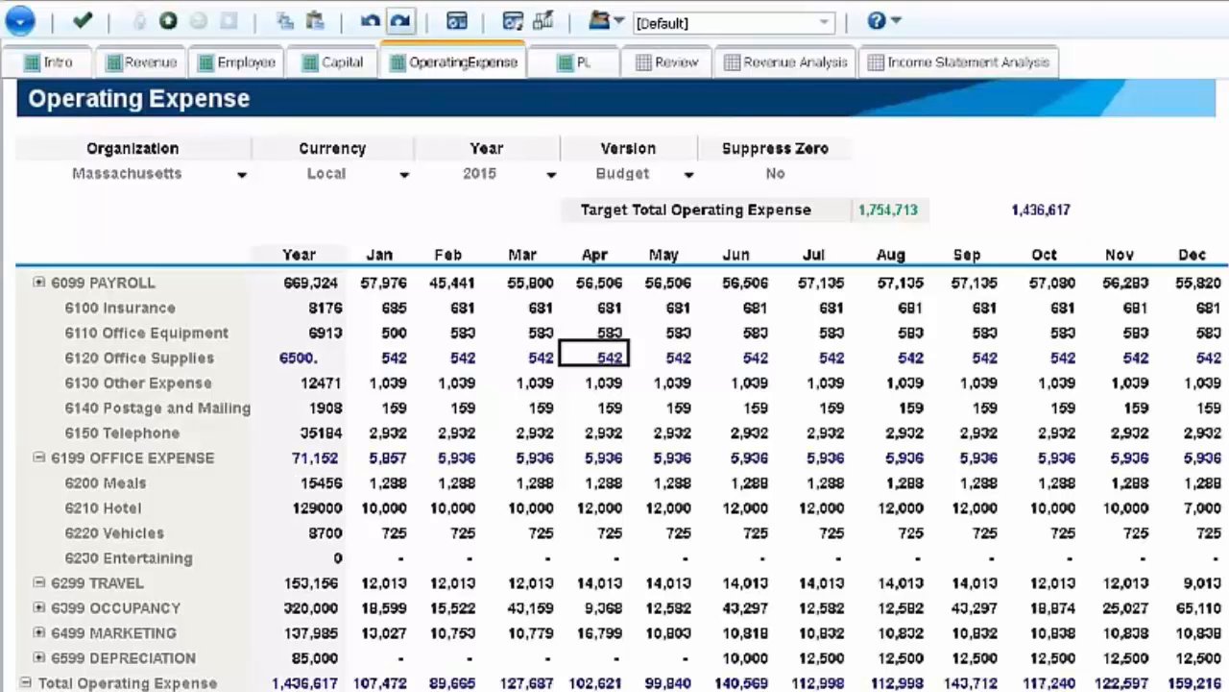
click(401, 21)
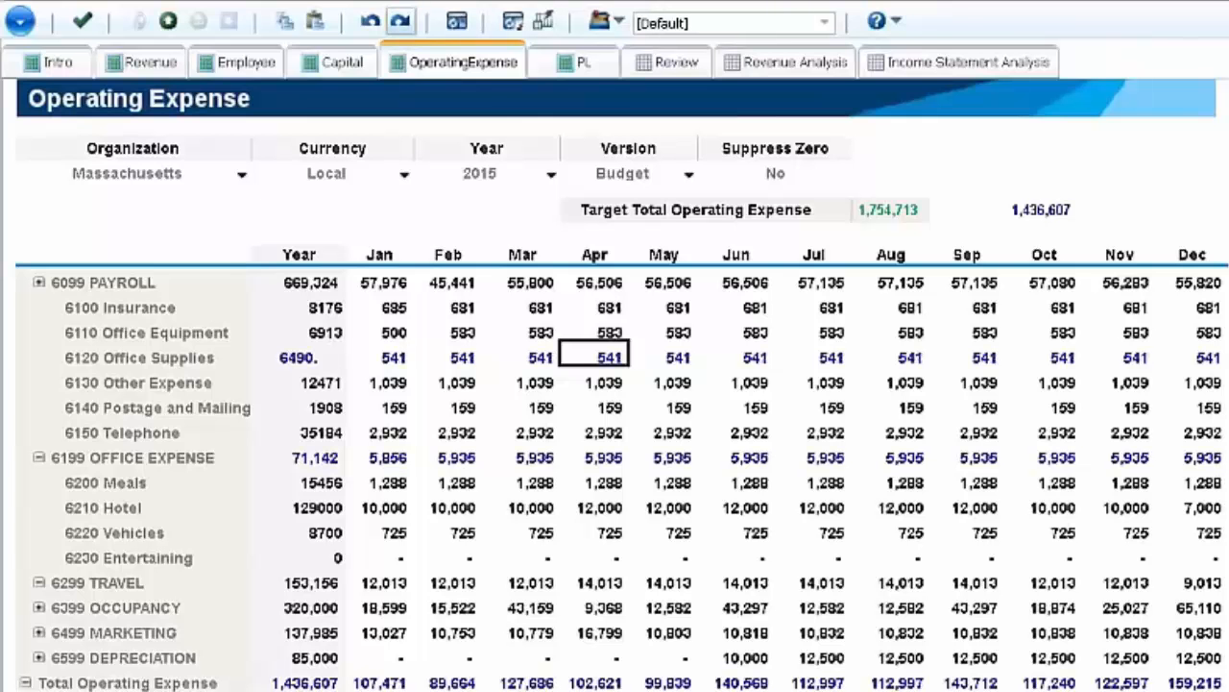
- Redo the Repeat of 565 across 6120 Office Supplies from April to the right
click(401, 21)
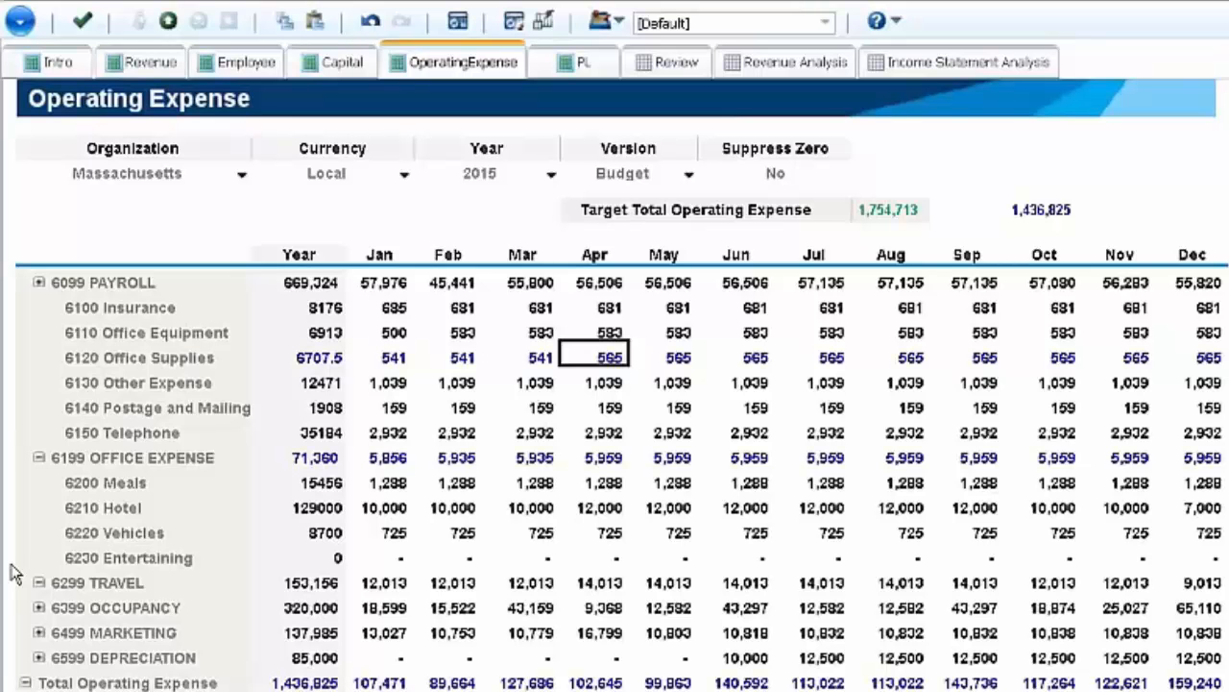
- Start a Relative Proportional Spread on the Year total of 6230 Entertaining, using 6210 Hotel as the reference account
click(402, 563)
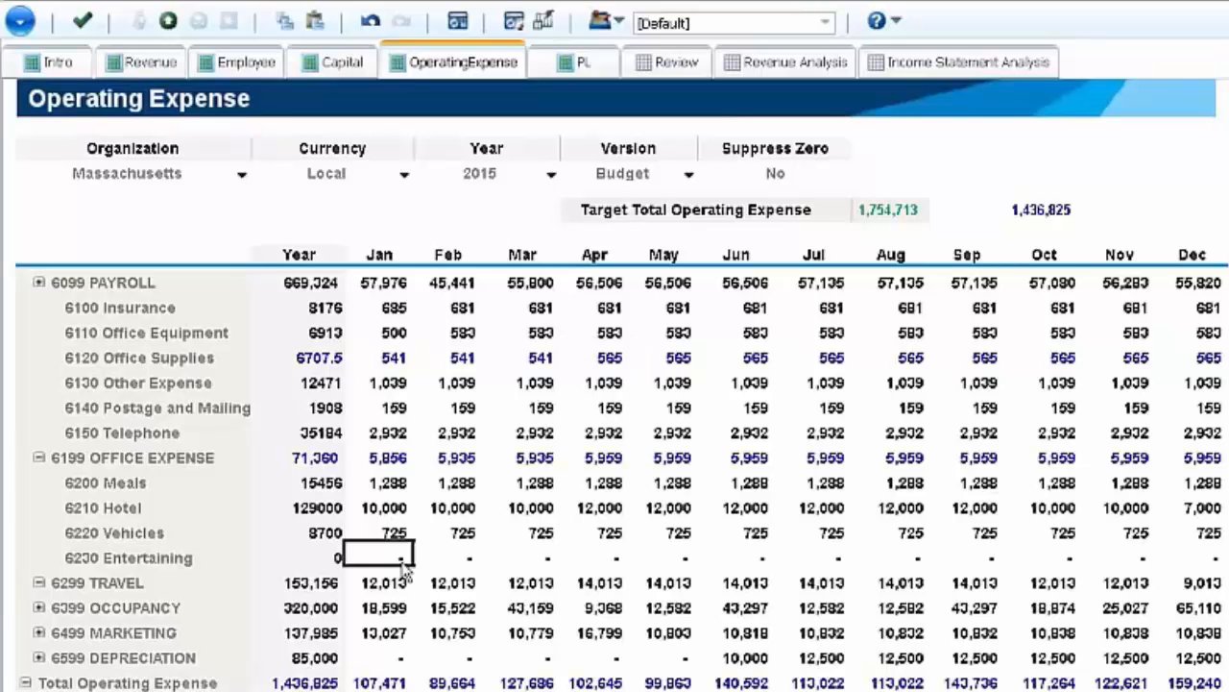
click(397, 511)
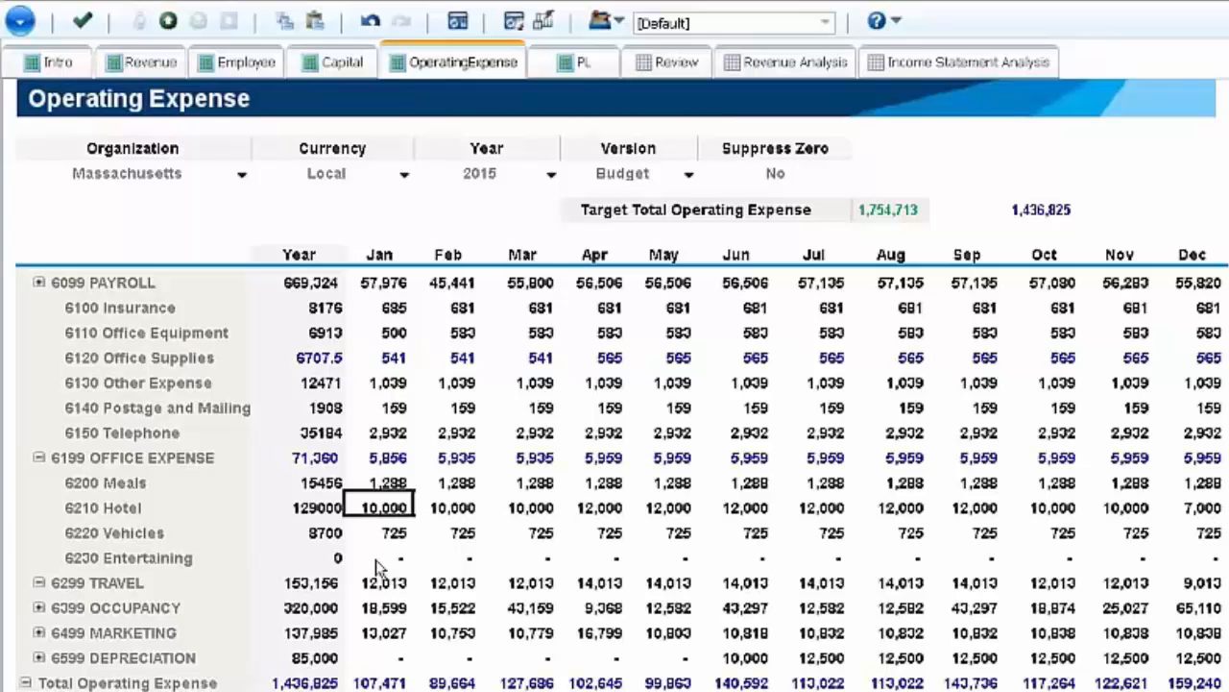
click(326, 565)
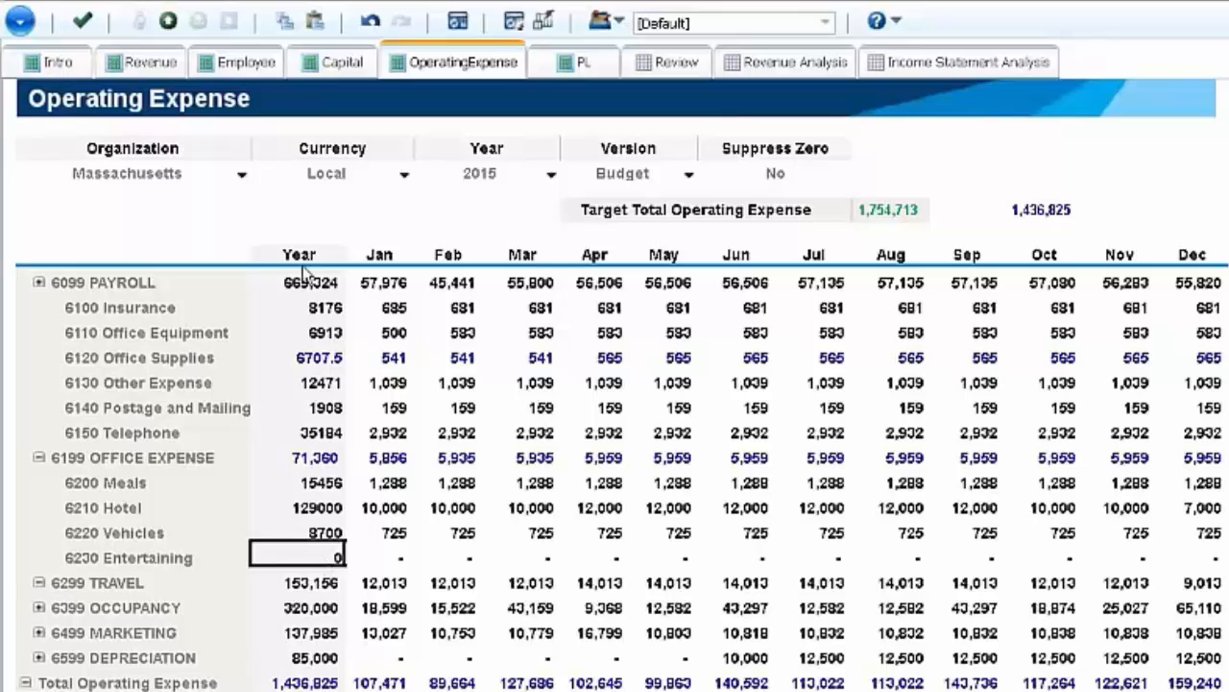
right_click(320, 567)
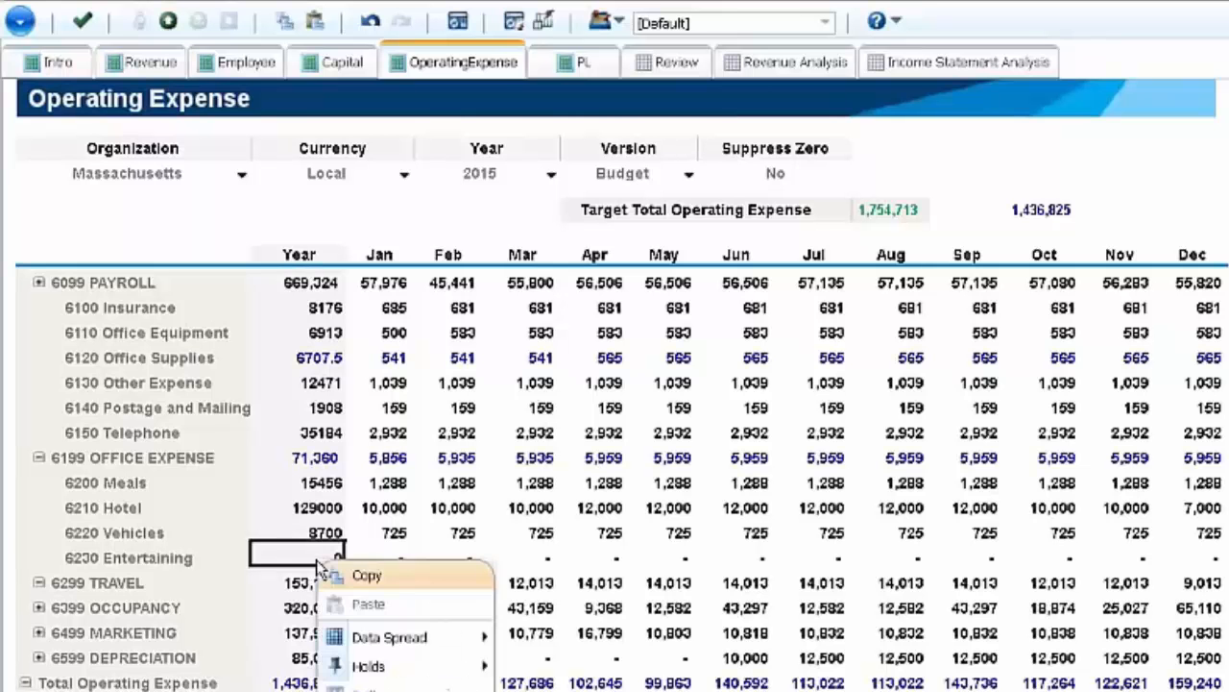
mouse_move(449, 638)
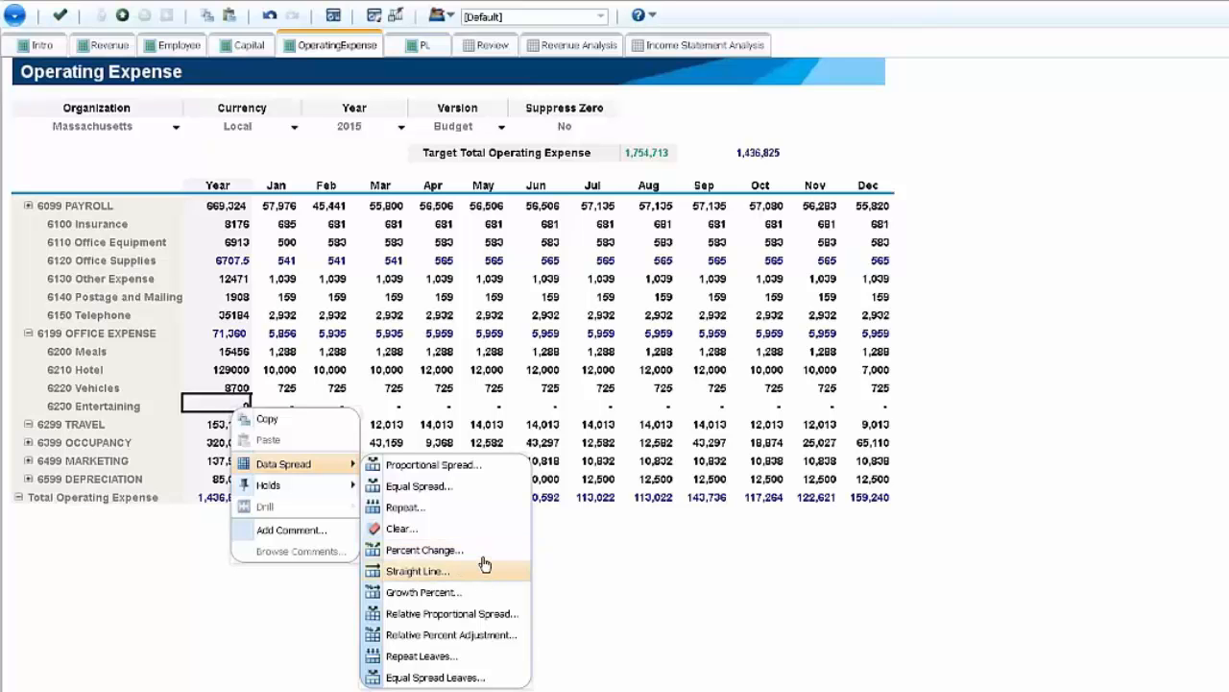
click(482, 614)
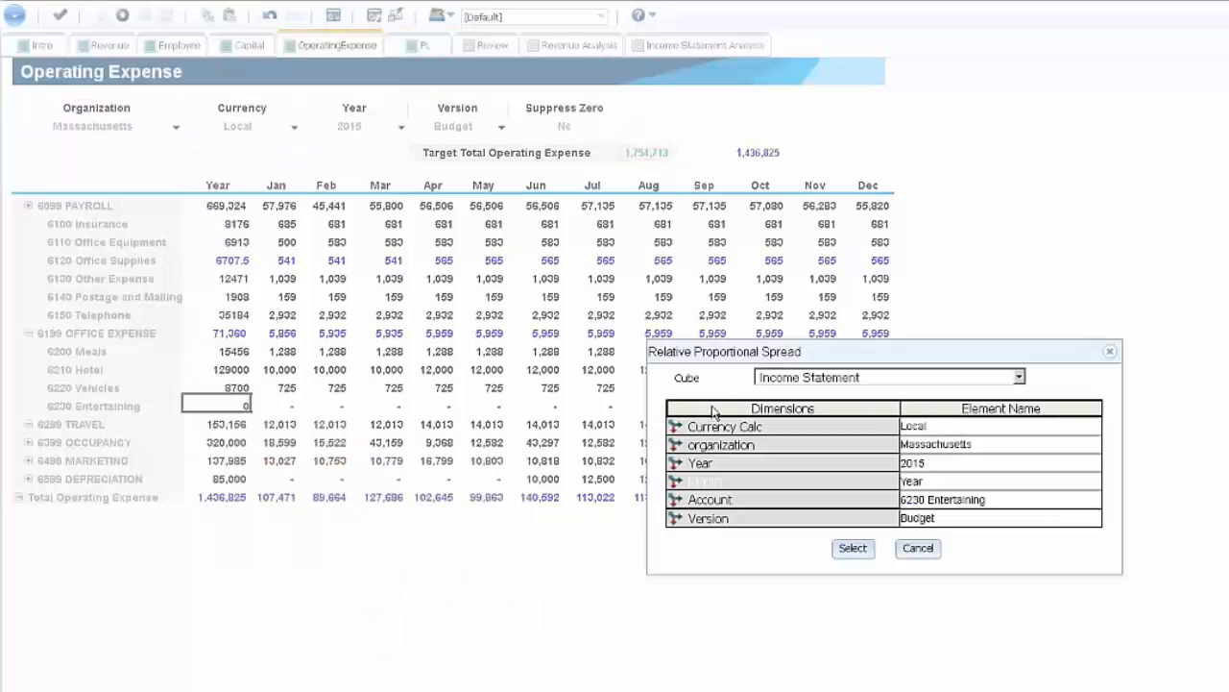
drag(823, 352, 534, 284)
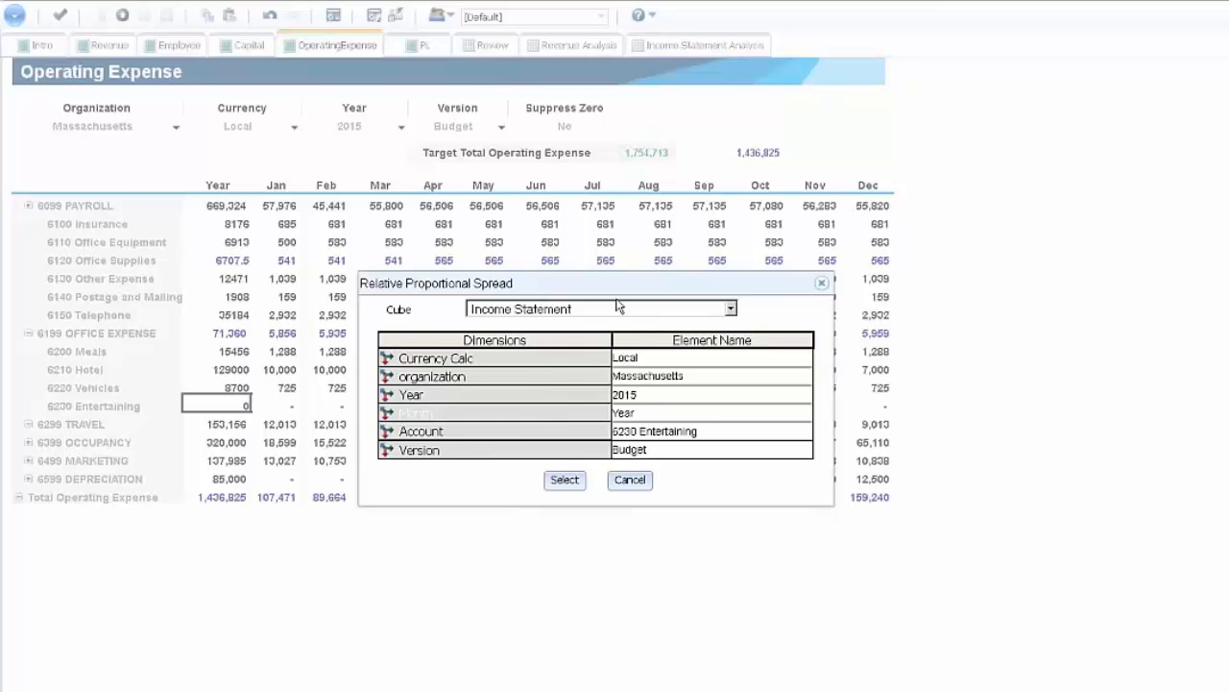
drag(619, 284, 706, 358)
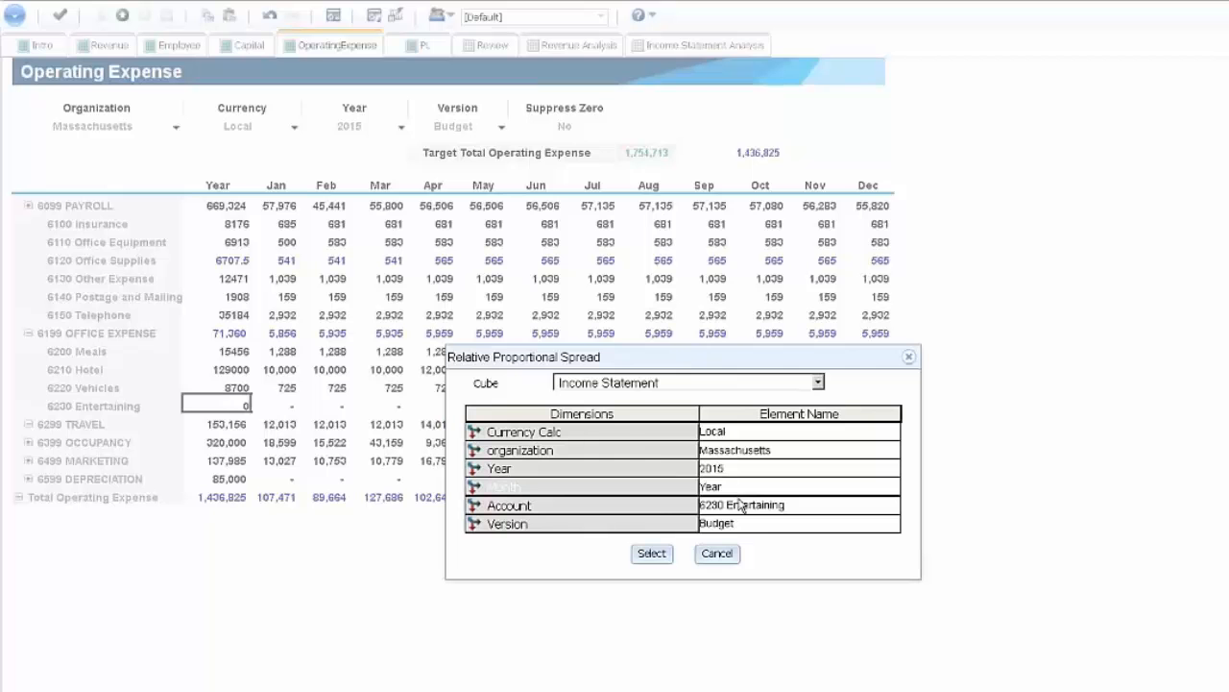
click(654, 509)
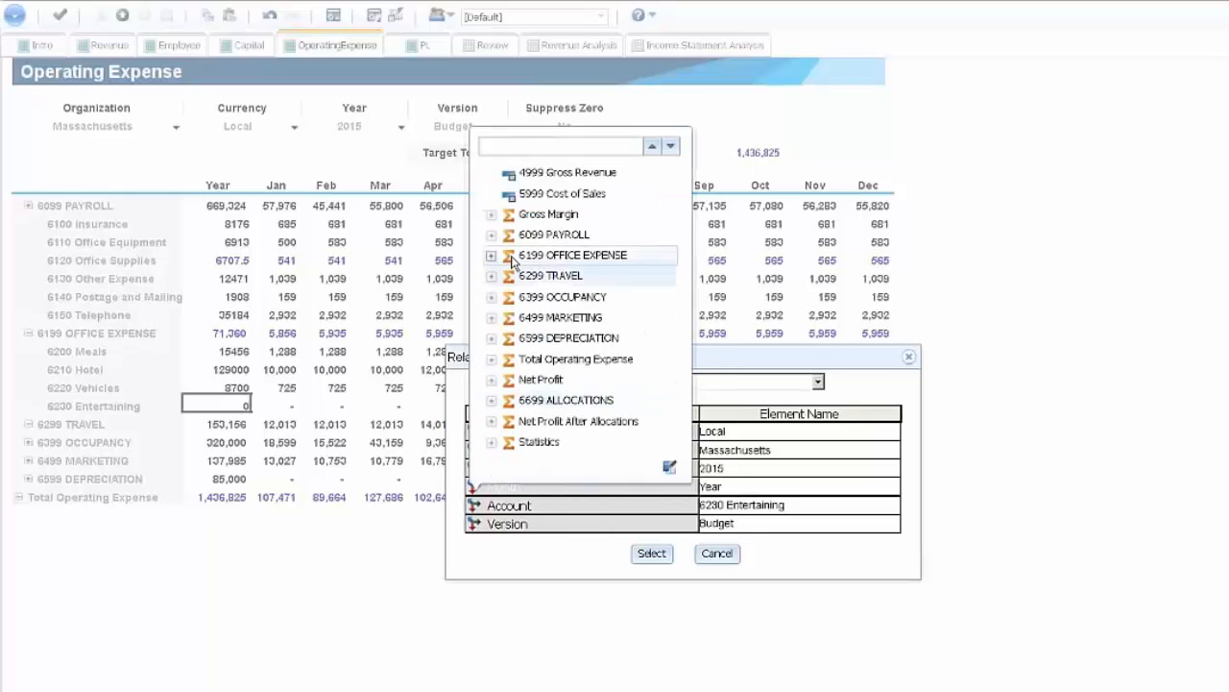
click(490, 275)
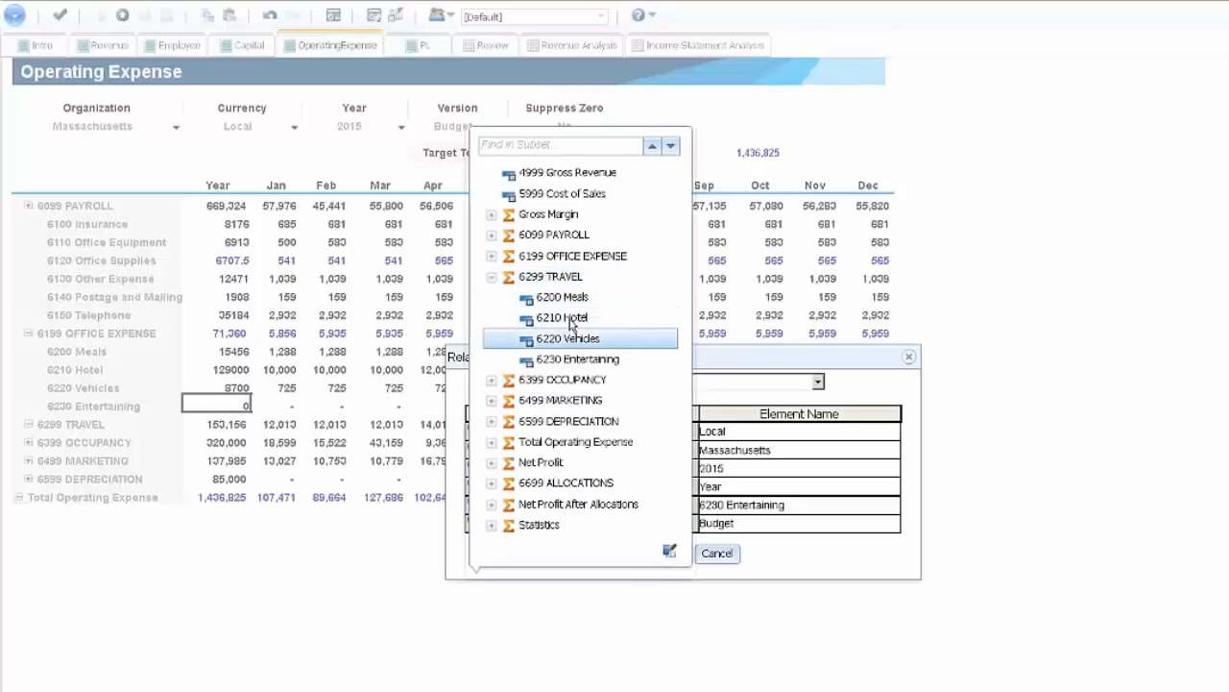
click(570, 319)
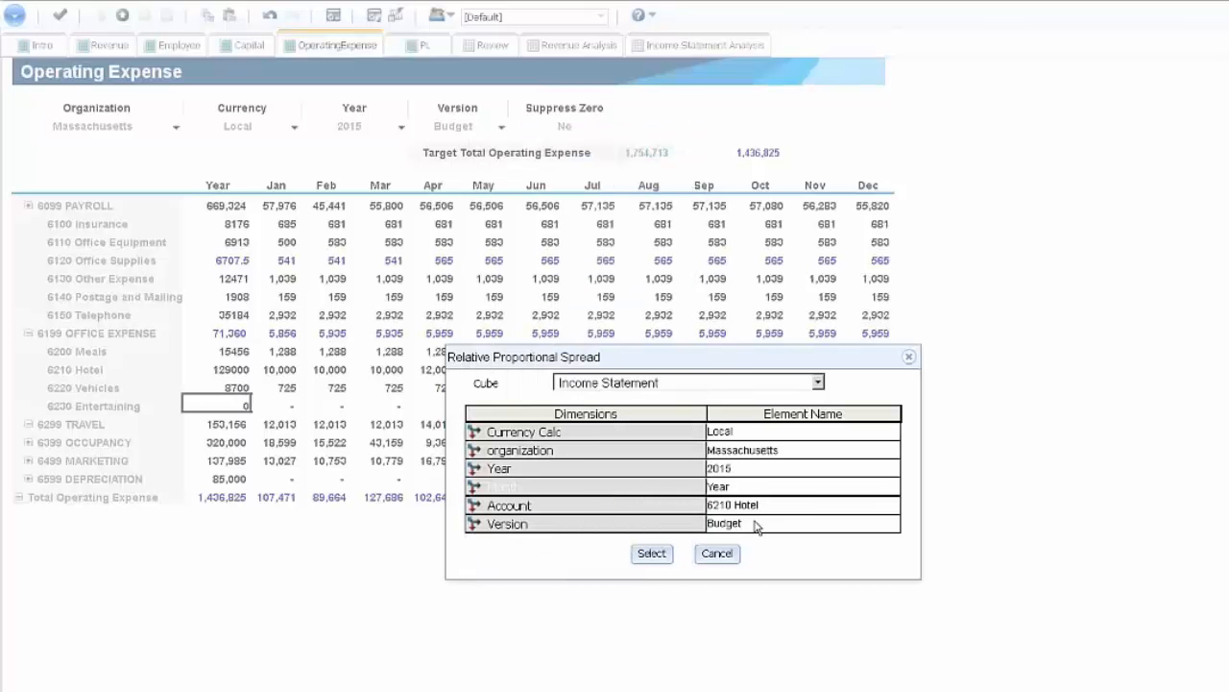
click(651, 552)
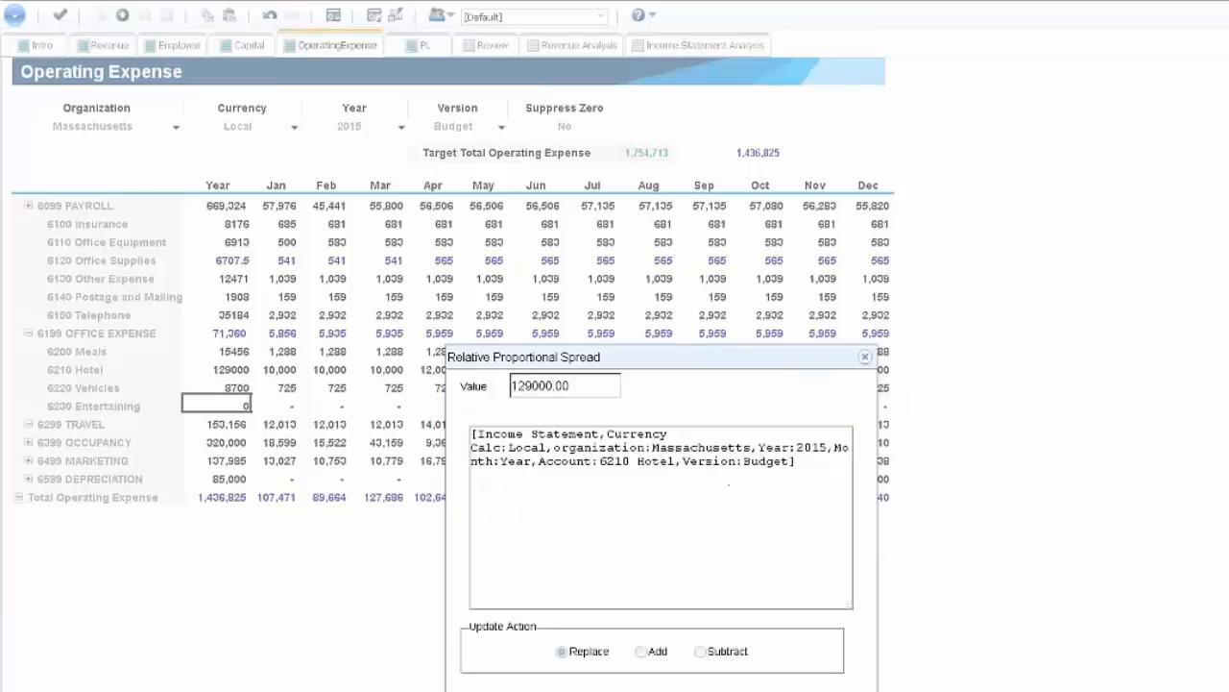
- Spread 5000 across 6230 Entertaining with the Replace action, and commit the operating expense changes
drag(589, 395, 394, 365)
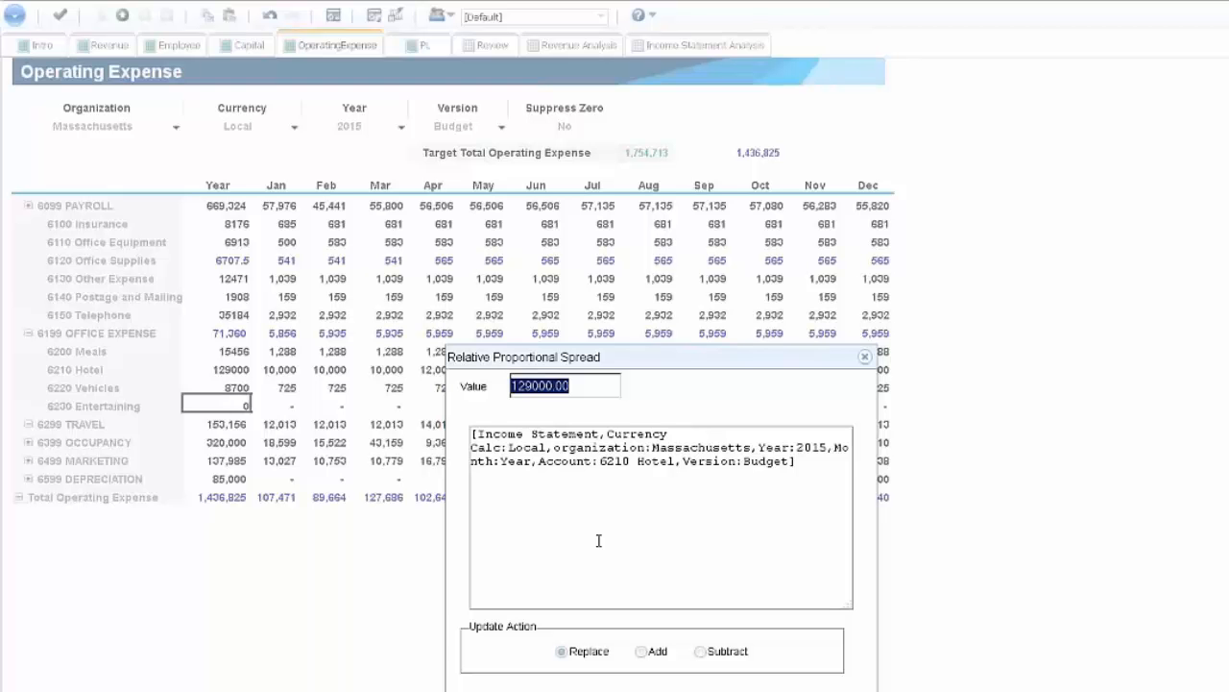
text(5000)
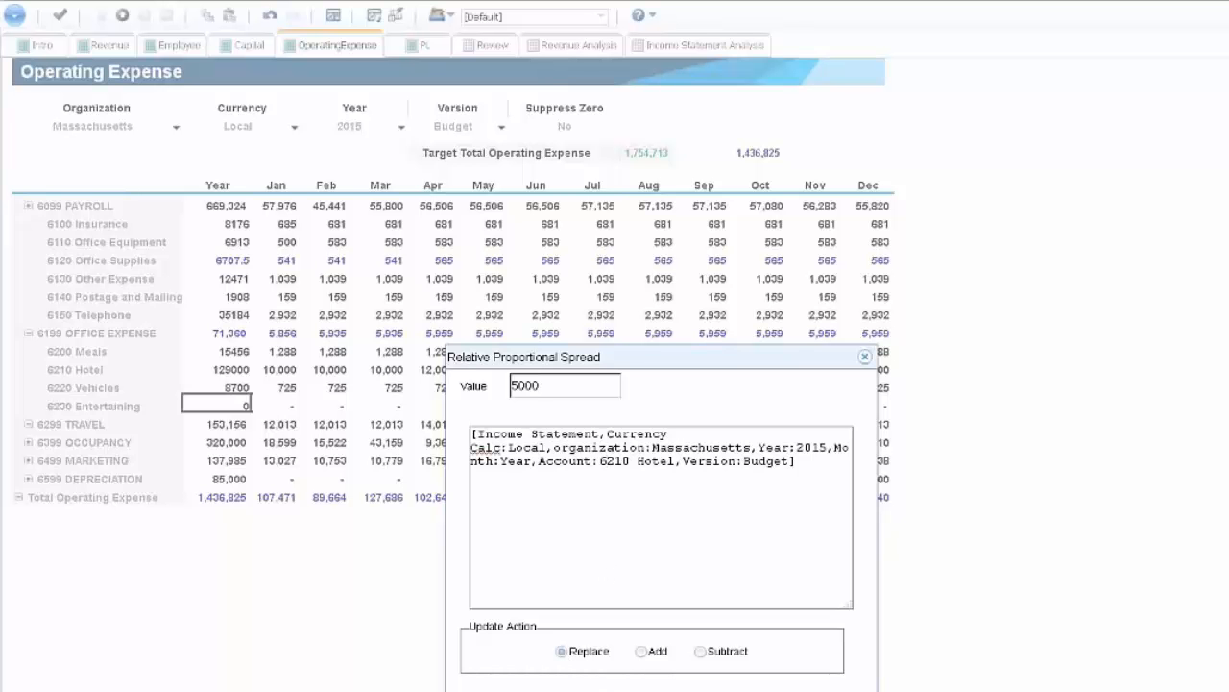
key(Return)
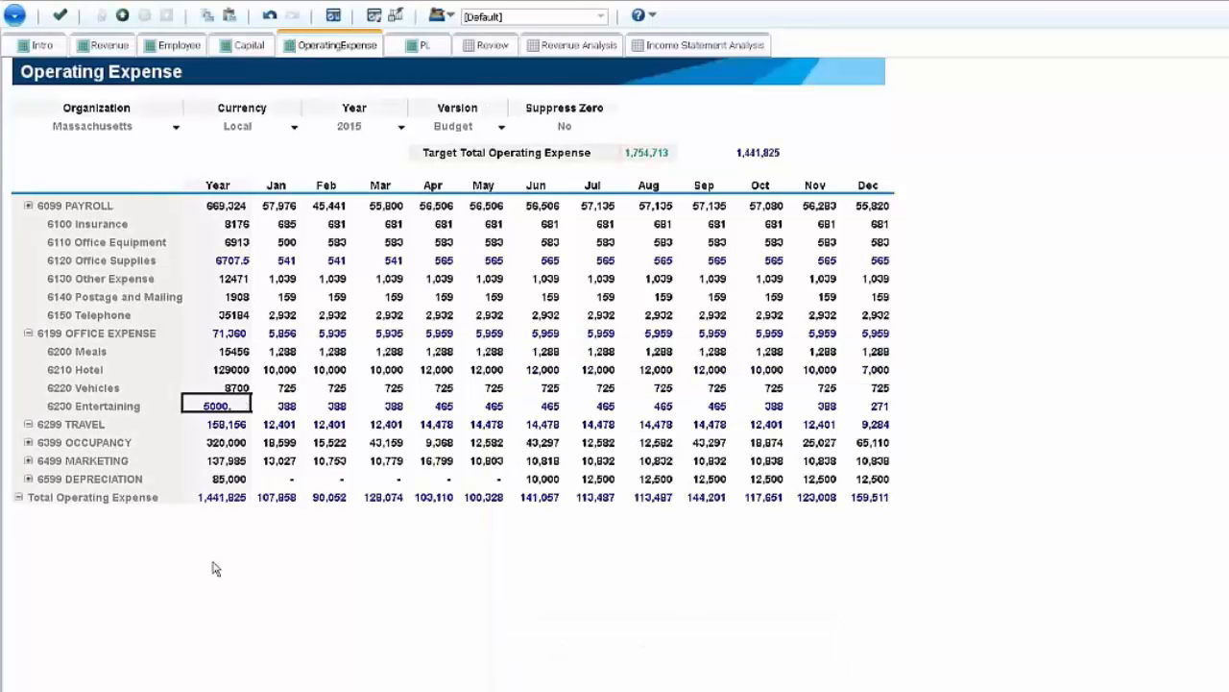
click(287, 408)
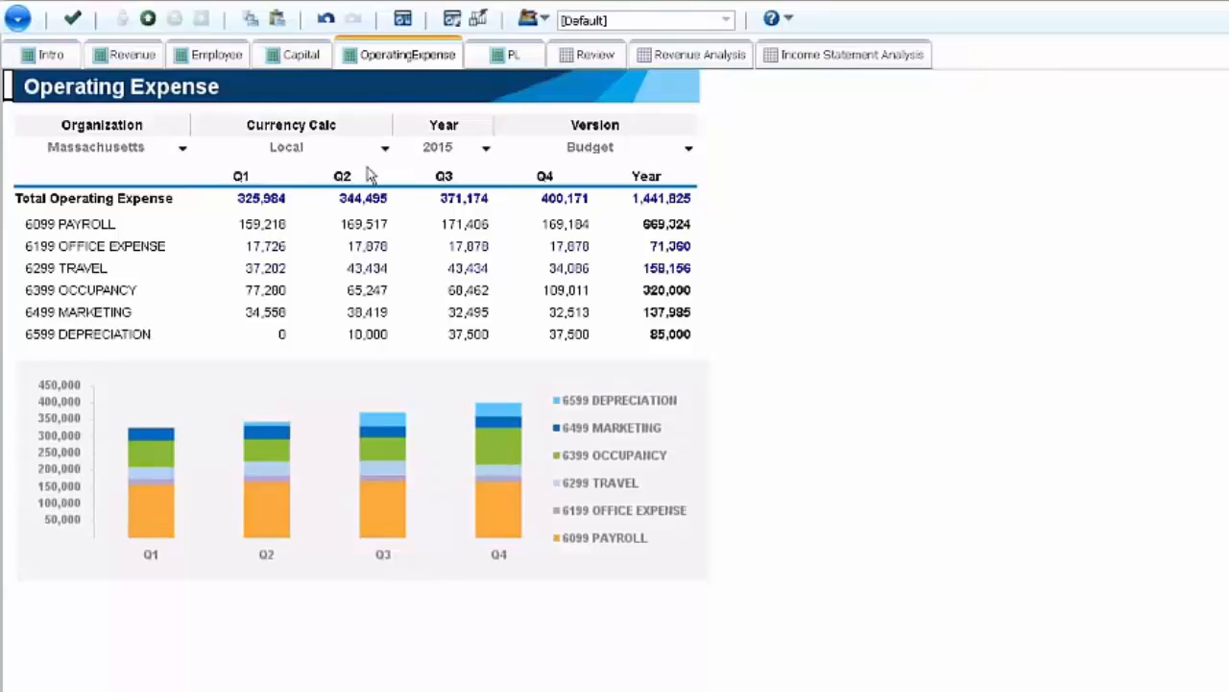
click(72, 19)
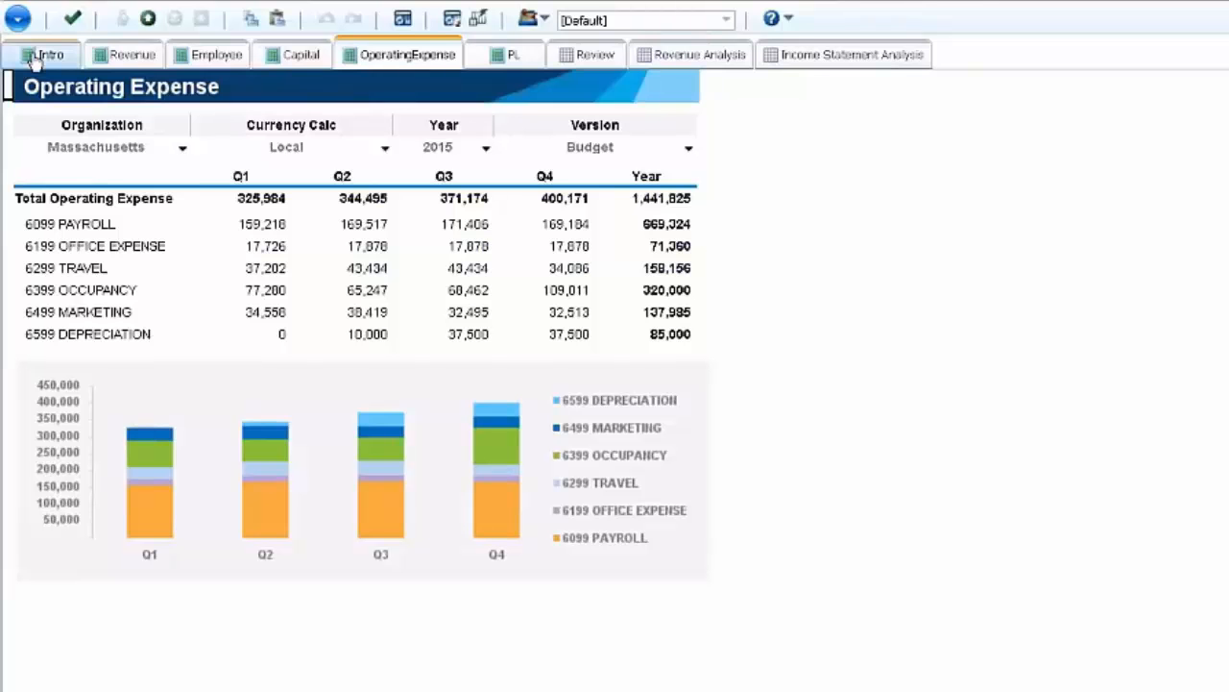
- In Revenue's New Product Entry, preview 3G 128Gb as the comparable product and settle on 4G 16Gb
click(125, 55)
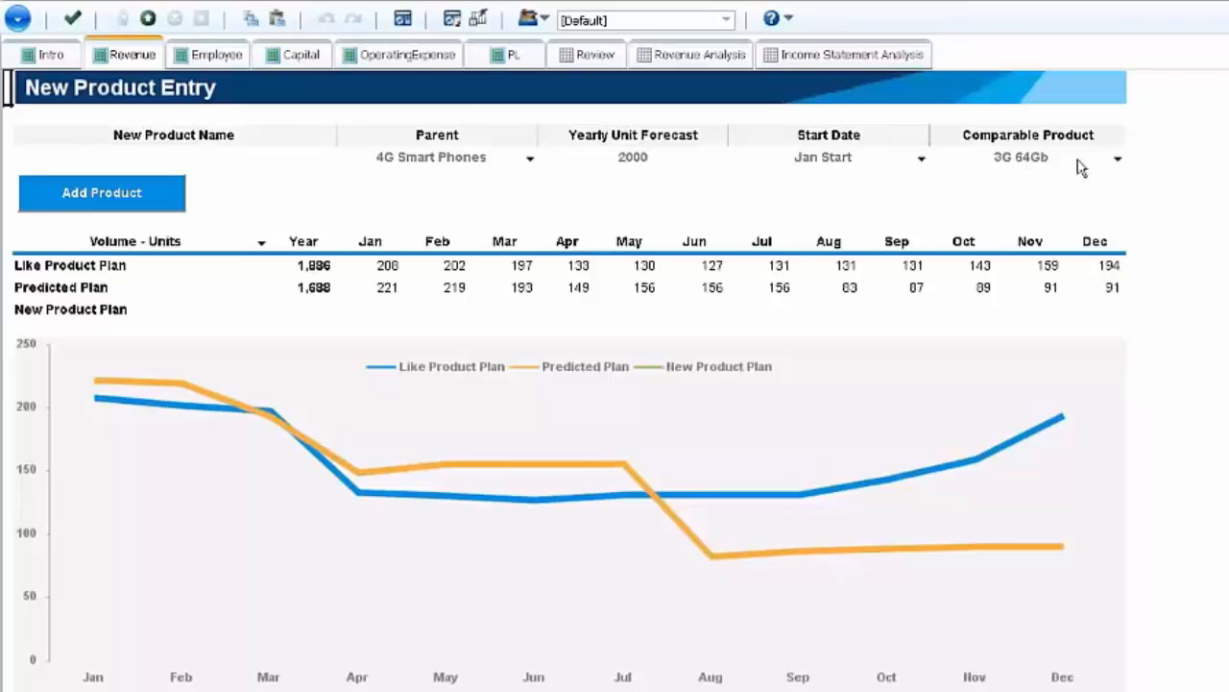
click(1124, 168)
click(1122, 163)
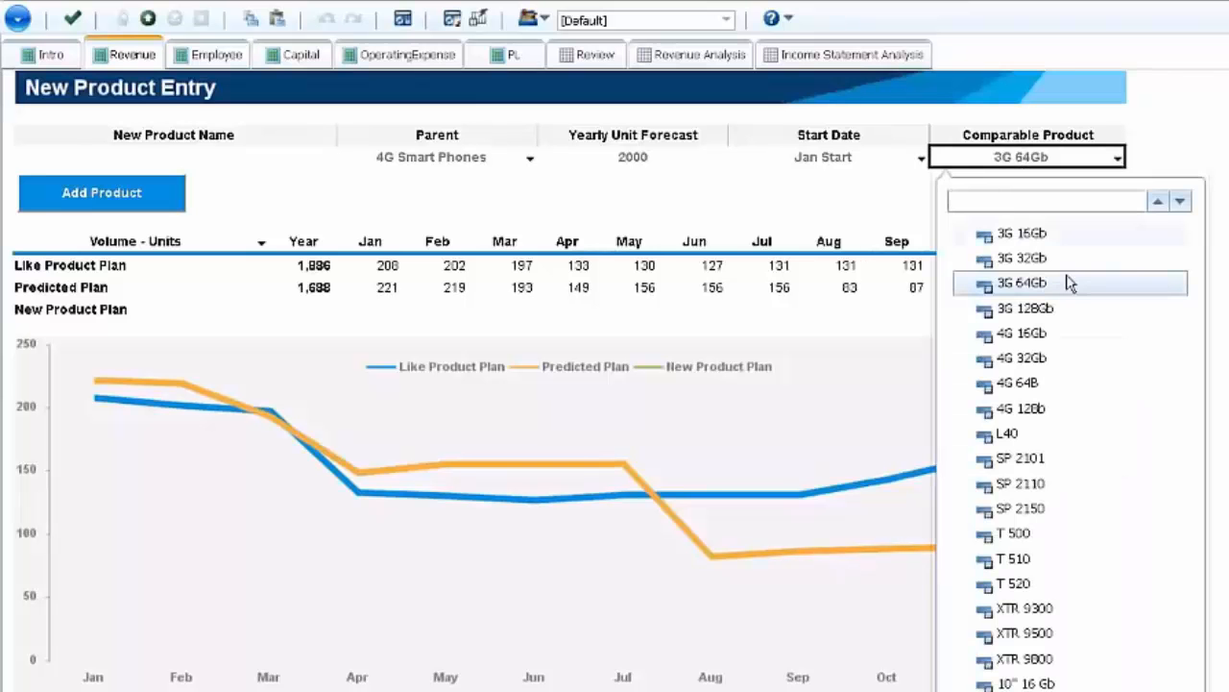
click(1043, 309)
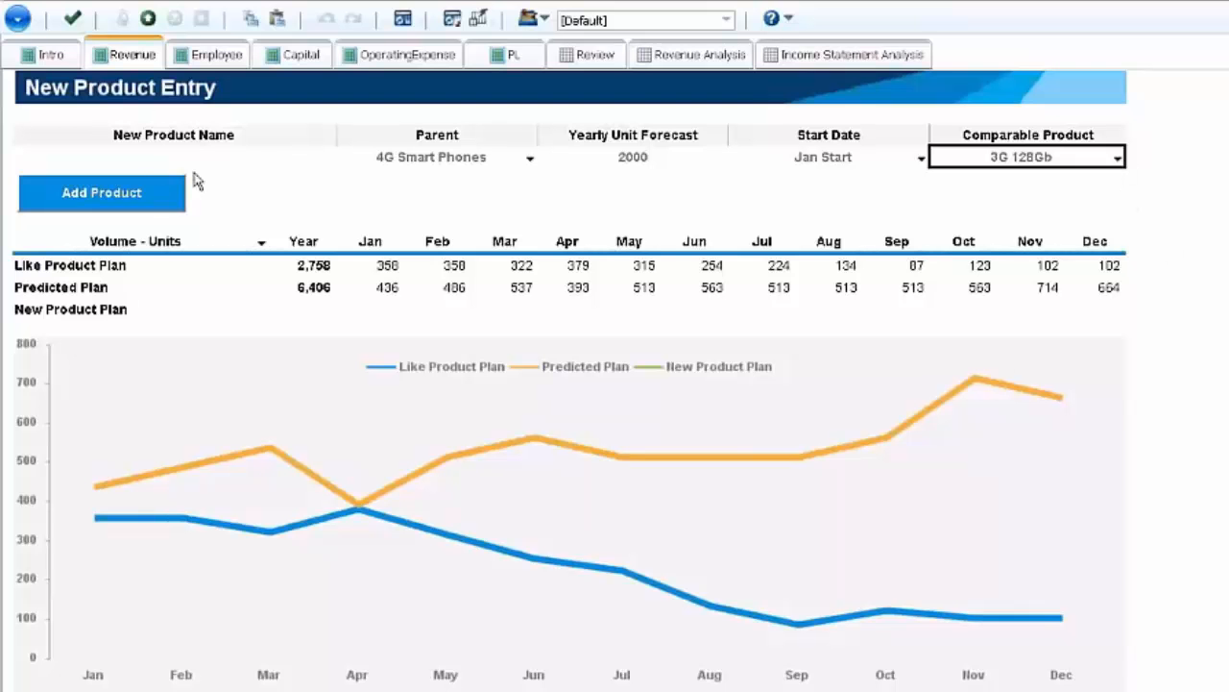
click(1117, 158)
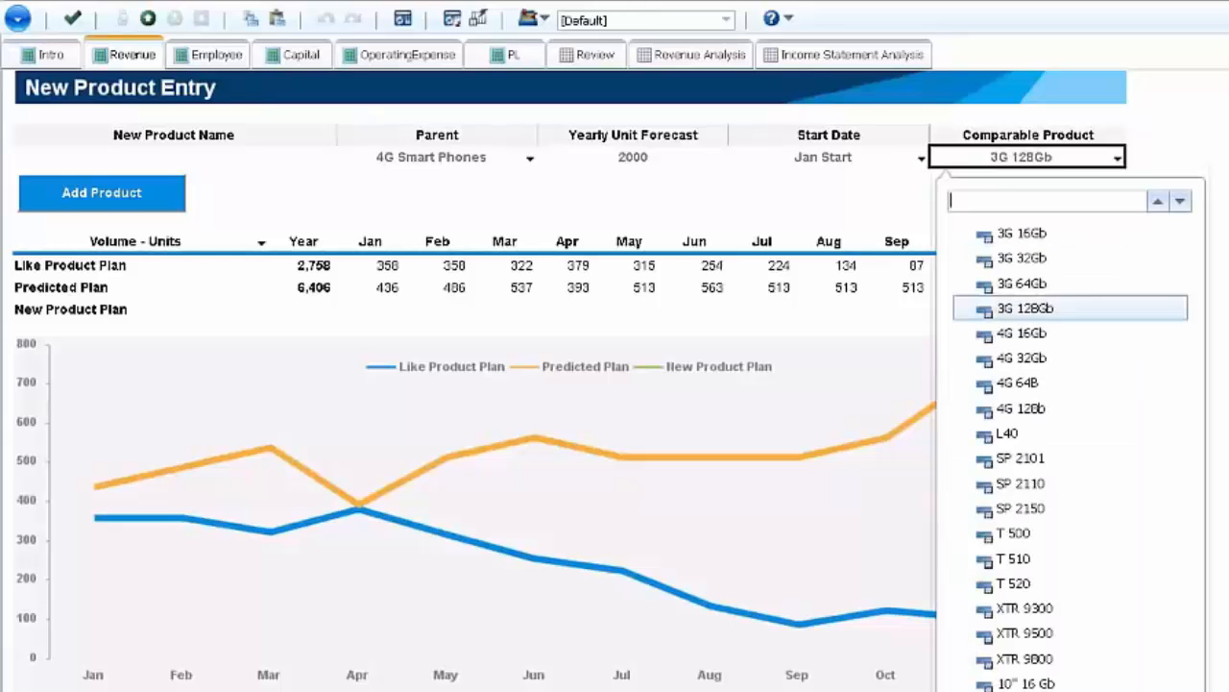
click(1037, 334)
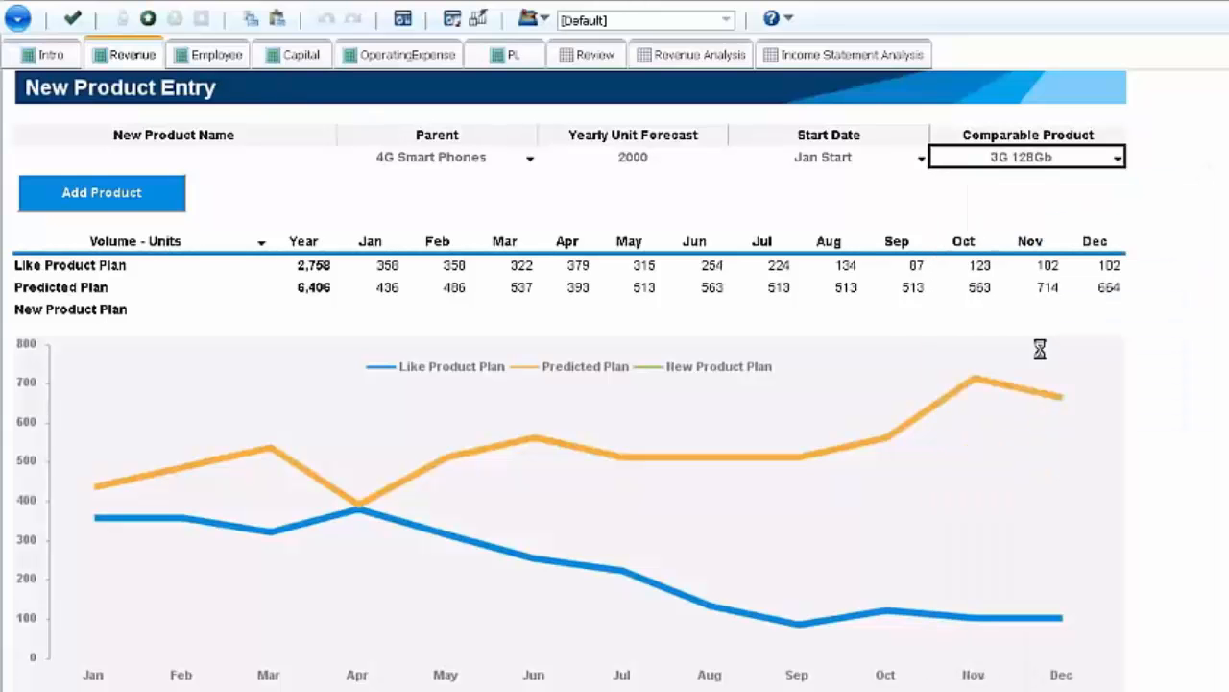
- Enter 4G 64Gb as the new product name
click(196, 162)
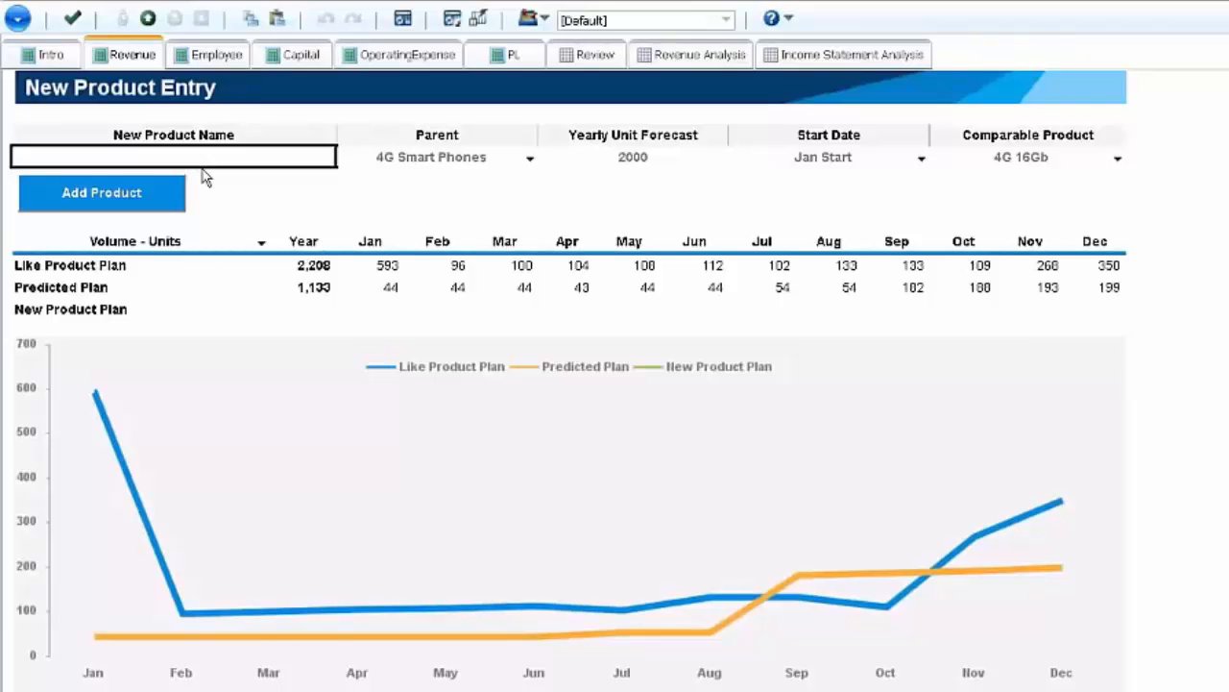
text(4G)
key(BackSpace)
key(BackSpace)
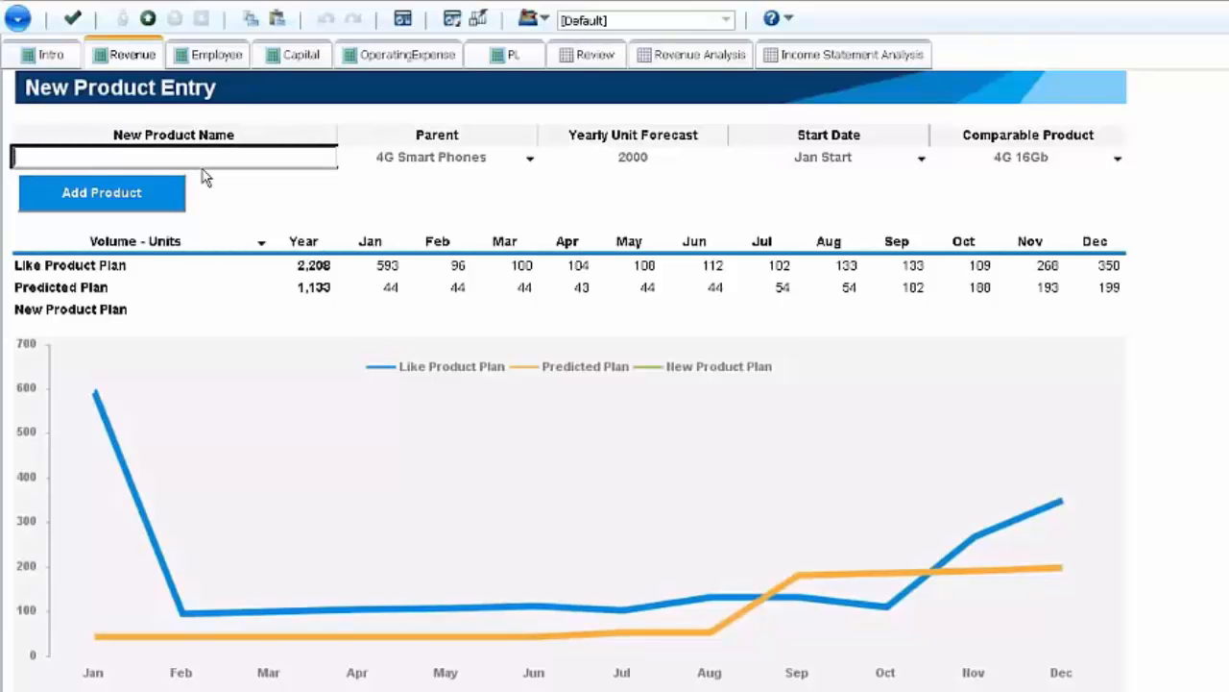
text(4G)
key(BackSpace)
key(BackSpace)
key(BackSpace)
text(4Gb)
click(205, 177)
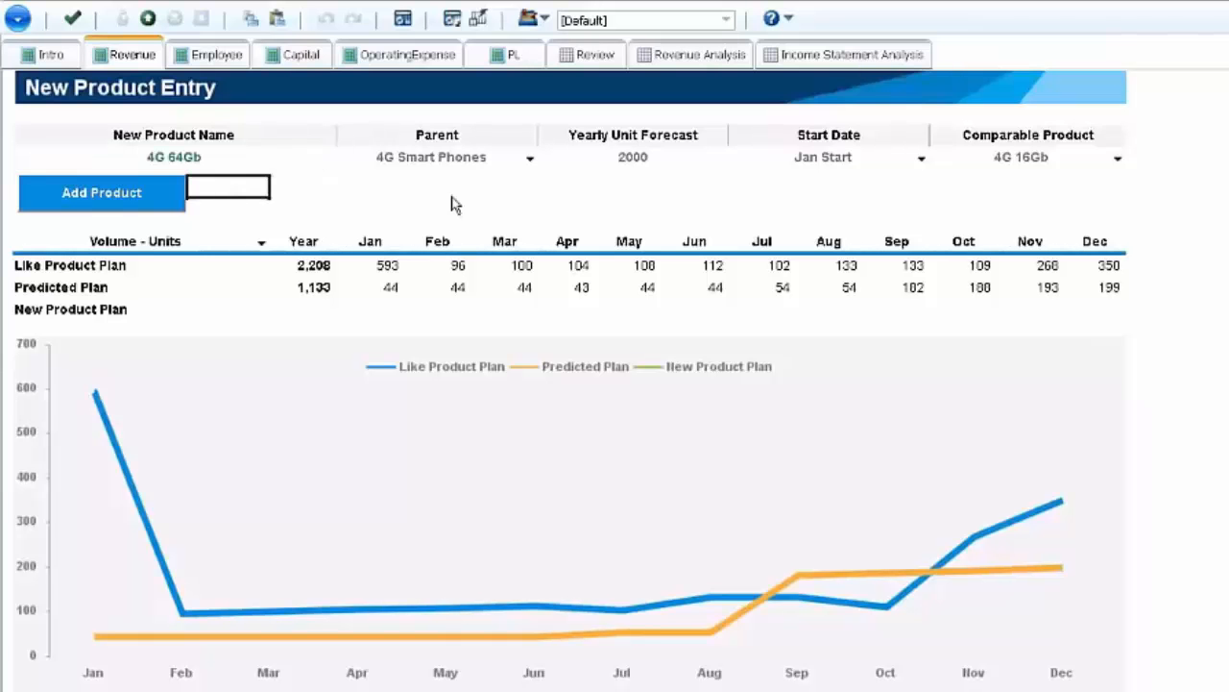
- Set the yearly unit forecast to 3500 and keep Jan Start as the start date
click(649, 169)
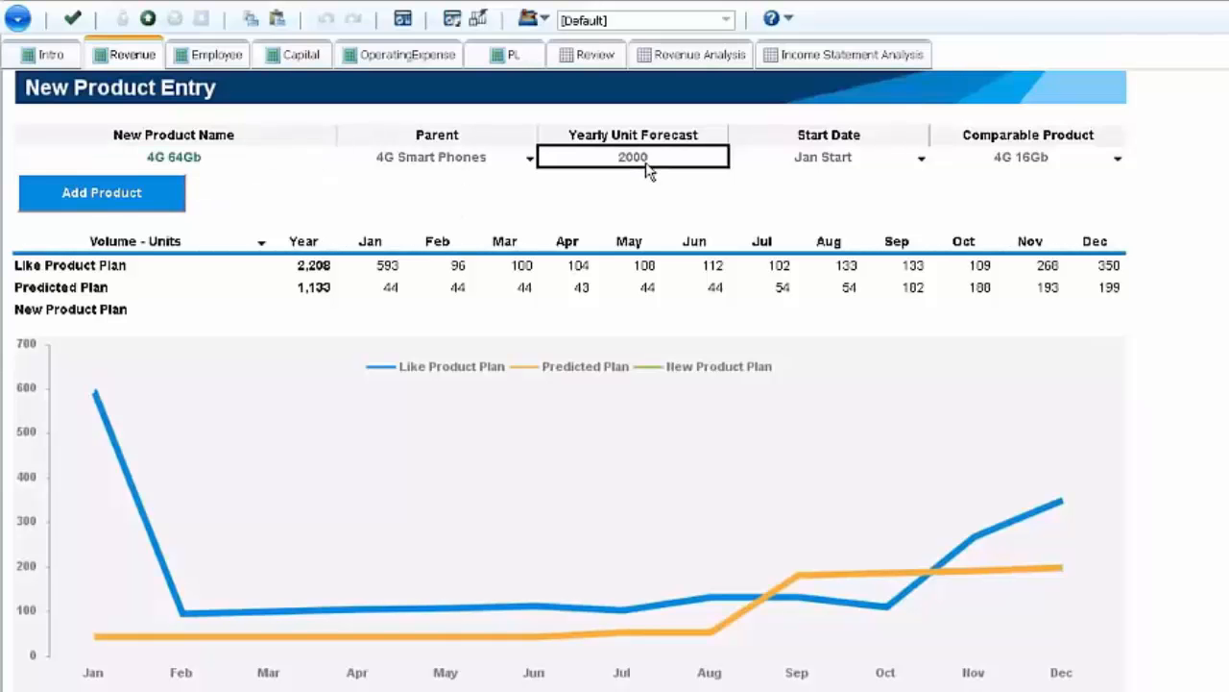
text(3500)
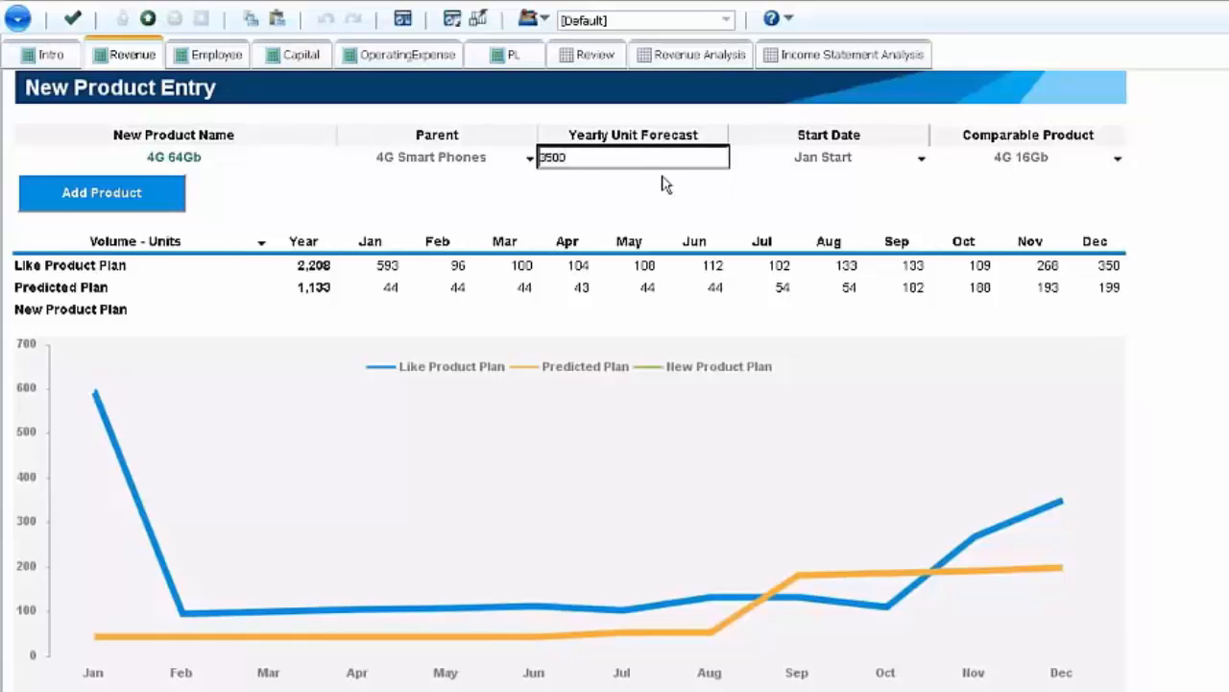
key(Return)
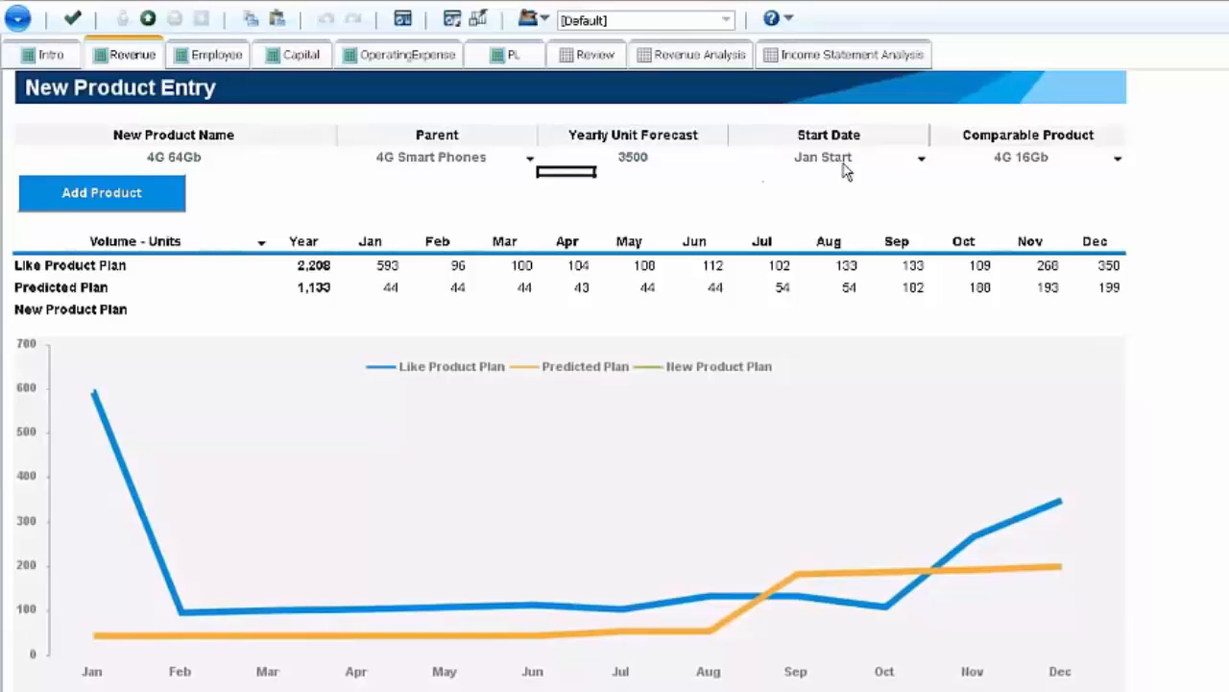
click(846, 167)
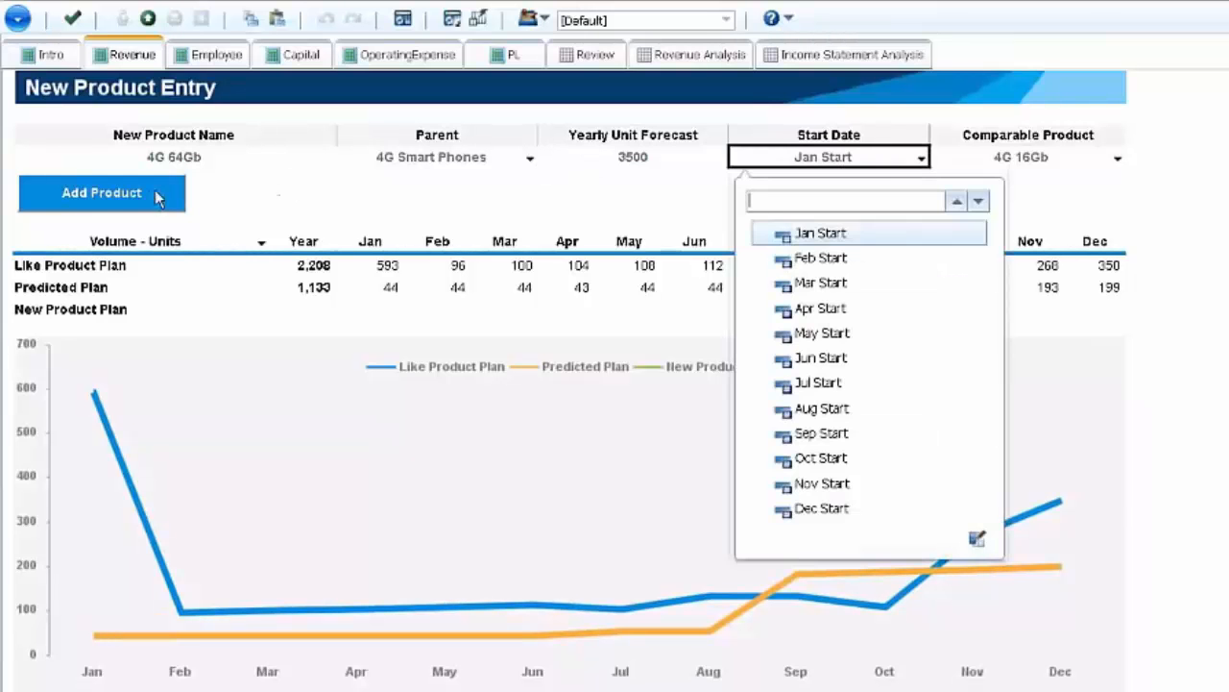
click(303, 207)
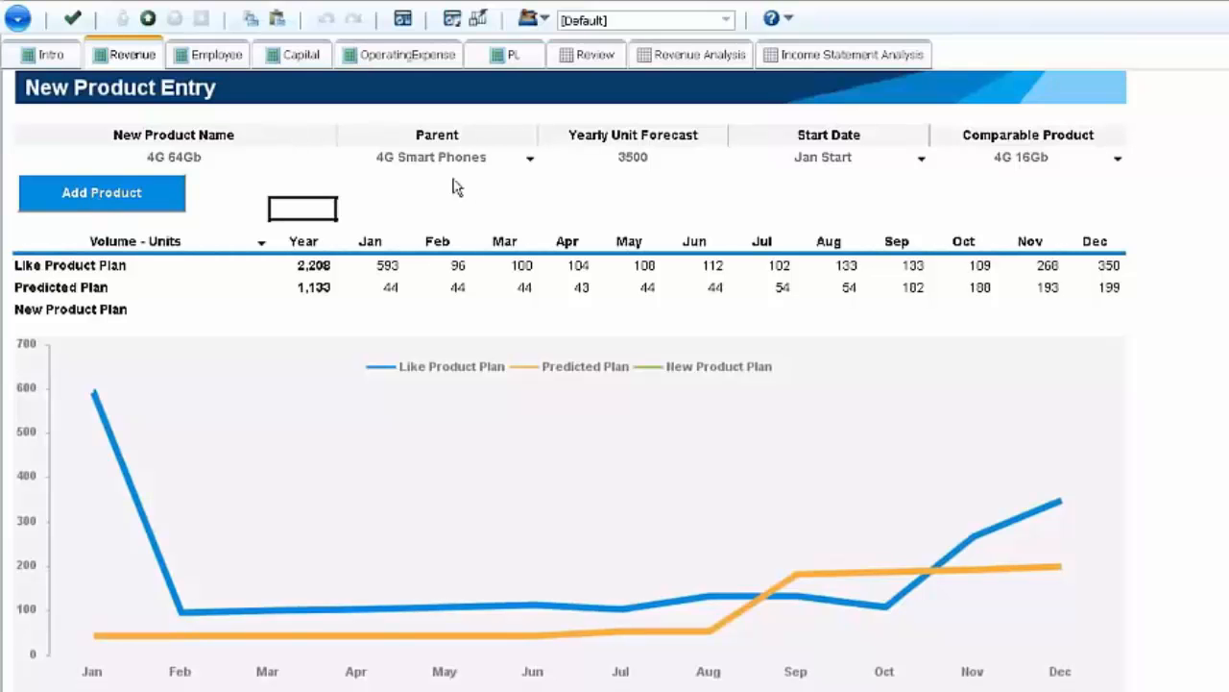
- Select 4G Smart Phones as the parent and add the new product to the plan
click(527, 163)
click(529, 160)
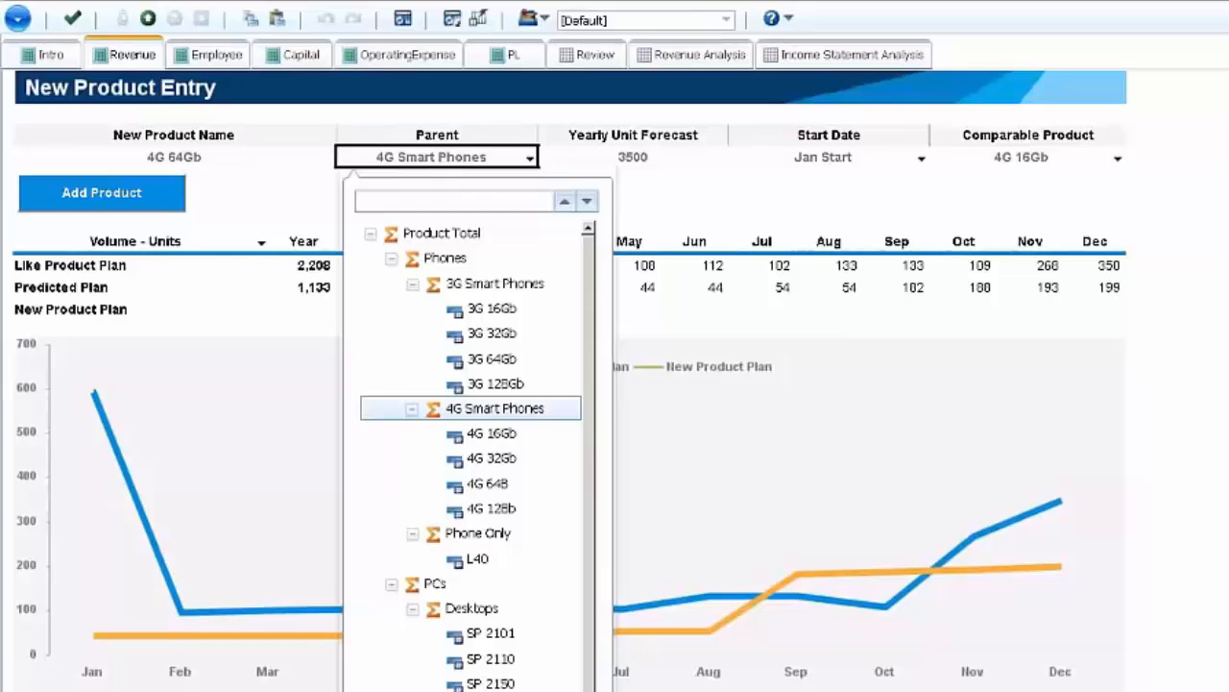
click(524, 412)
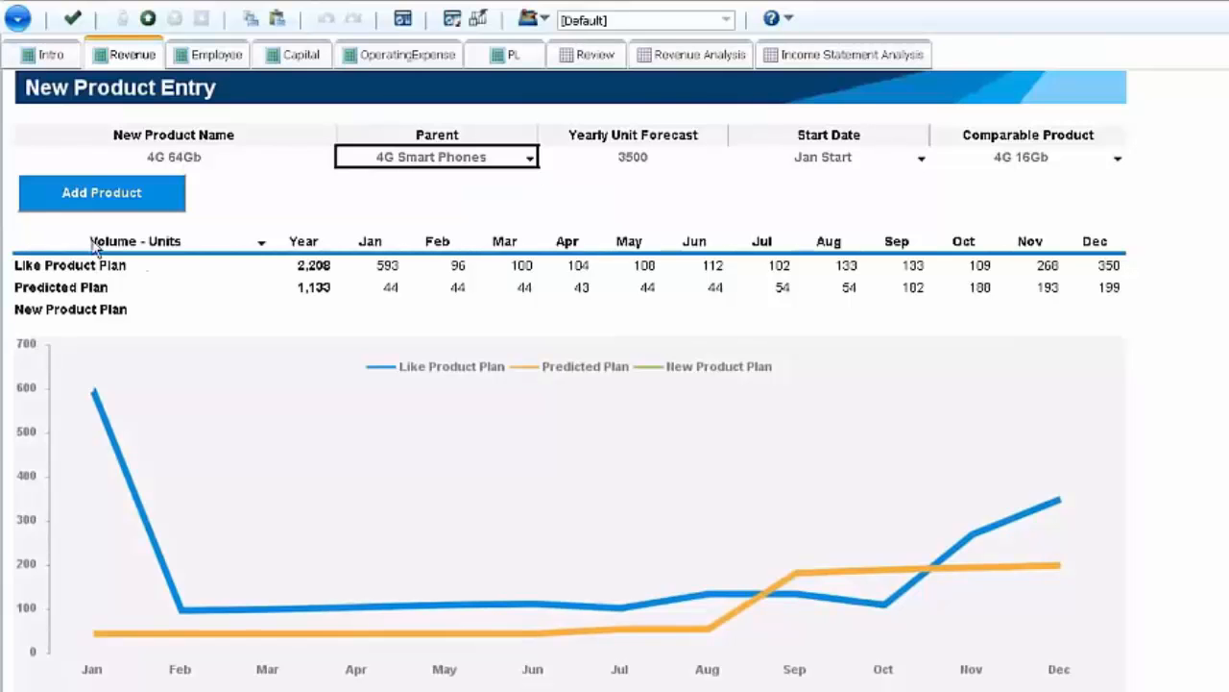
click(84, 197)
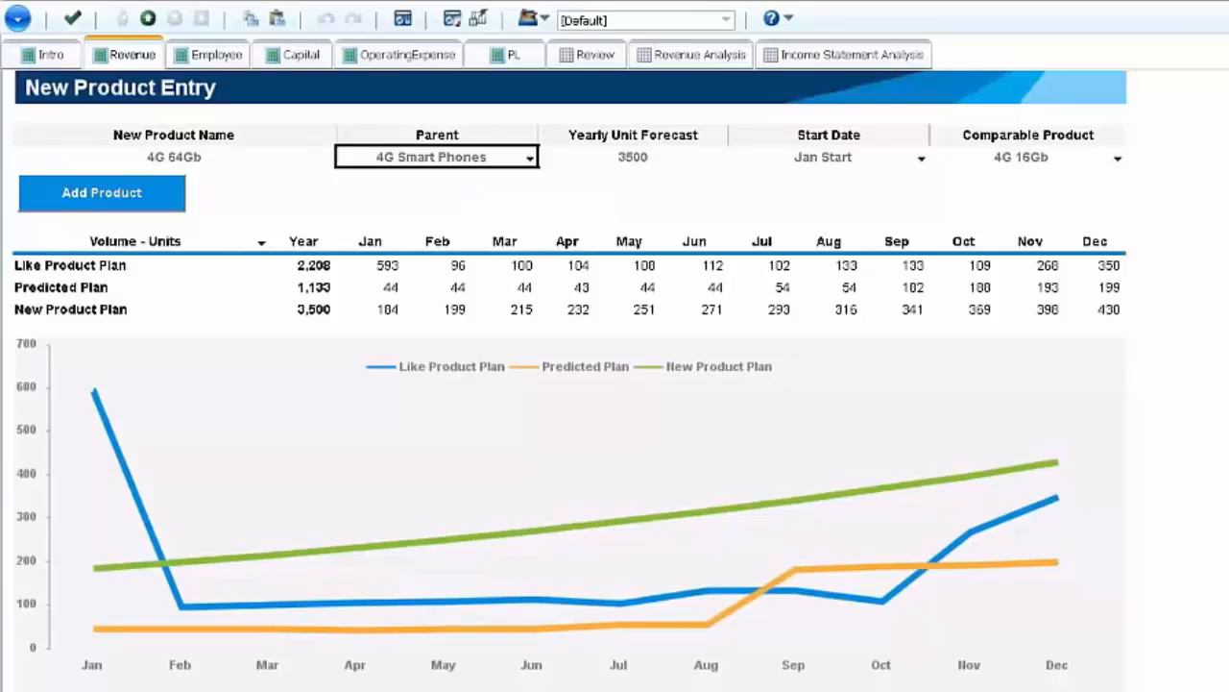
click(102, 194)
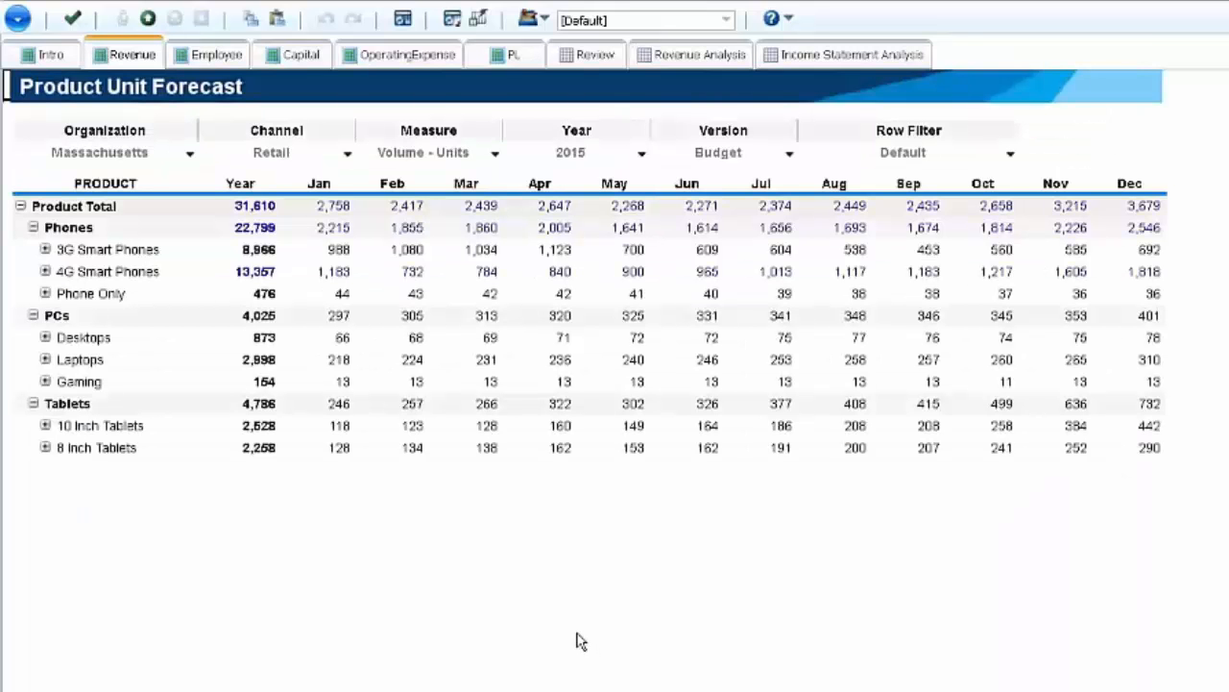
- Expand 4G Smart Phones in the Product Unit Forecast and set the February units of 4G 64Gb to 205
click(343, 301)
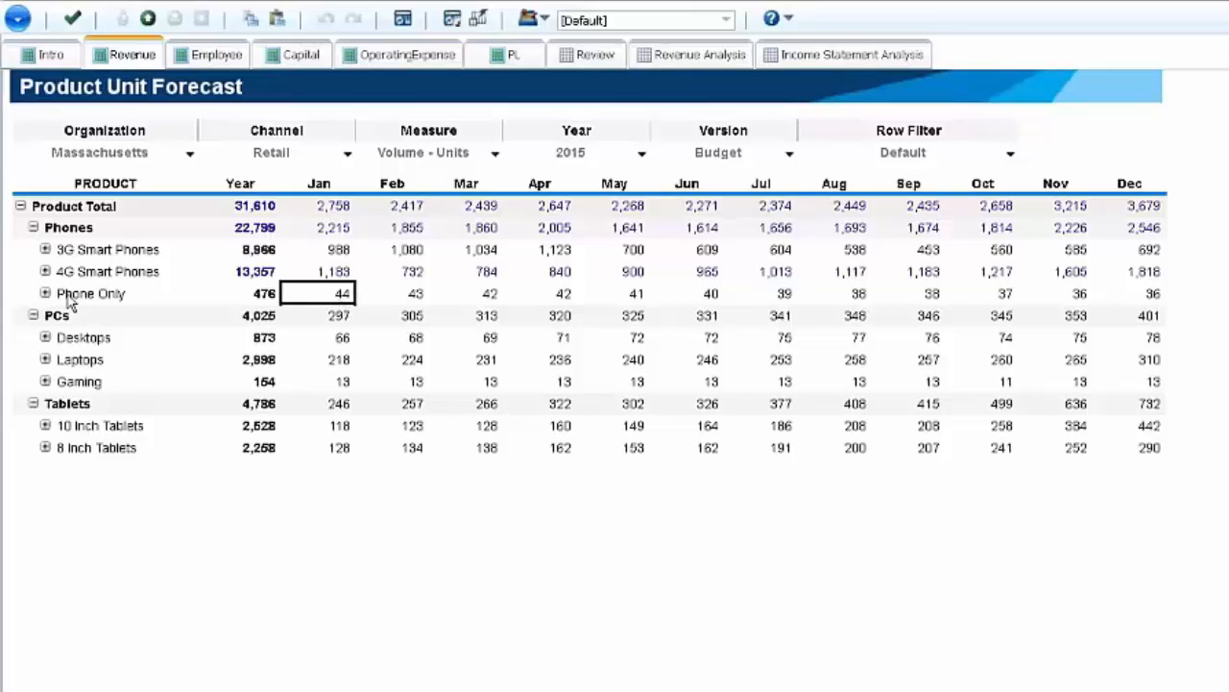
click(44, 271)
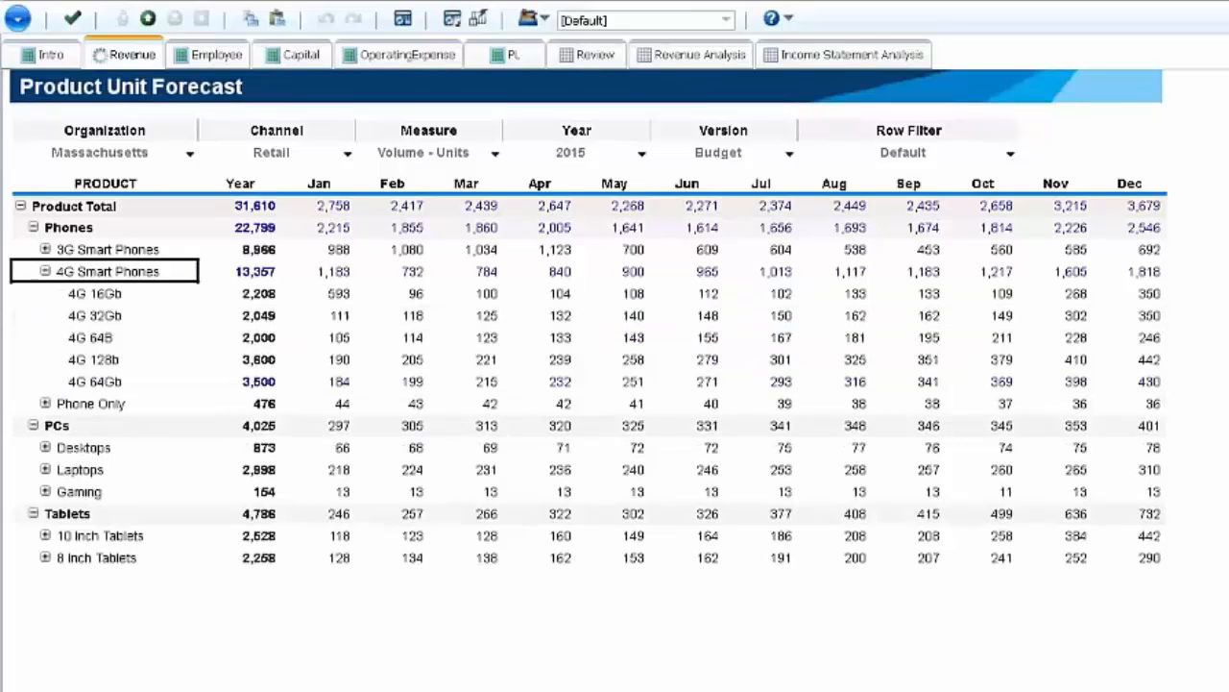
click(342, 389)
click(413, 384)
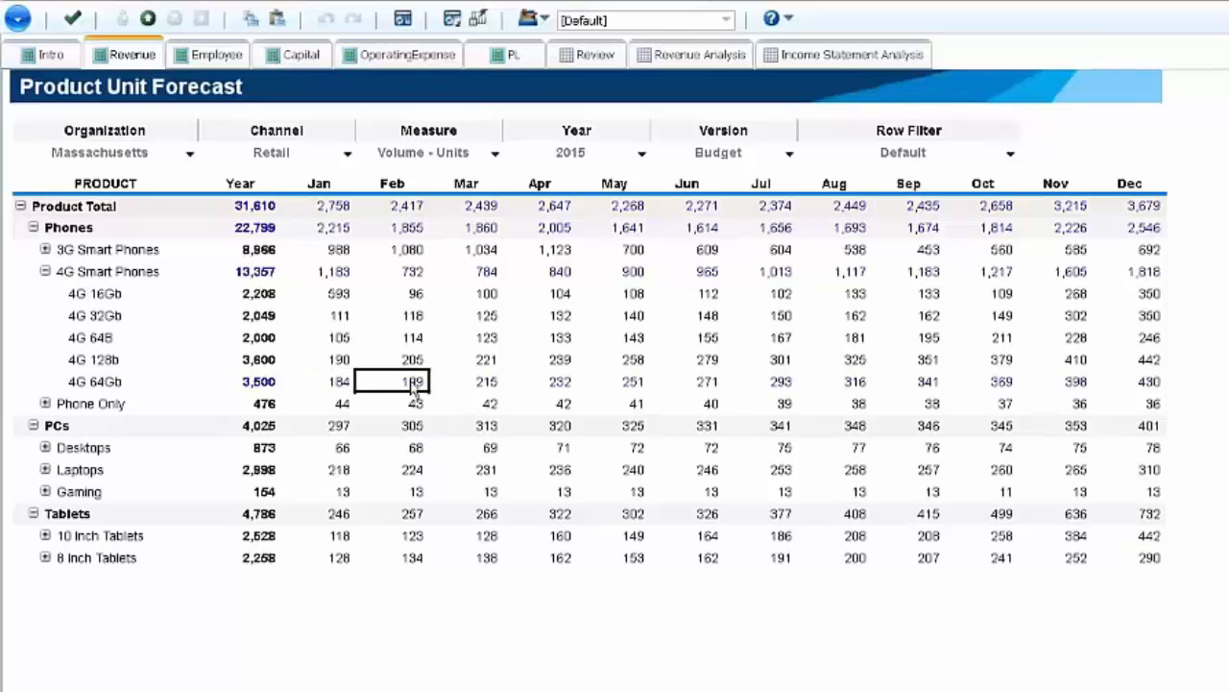
text(205)
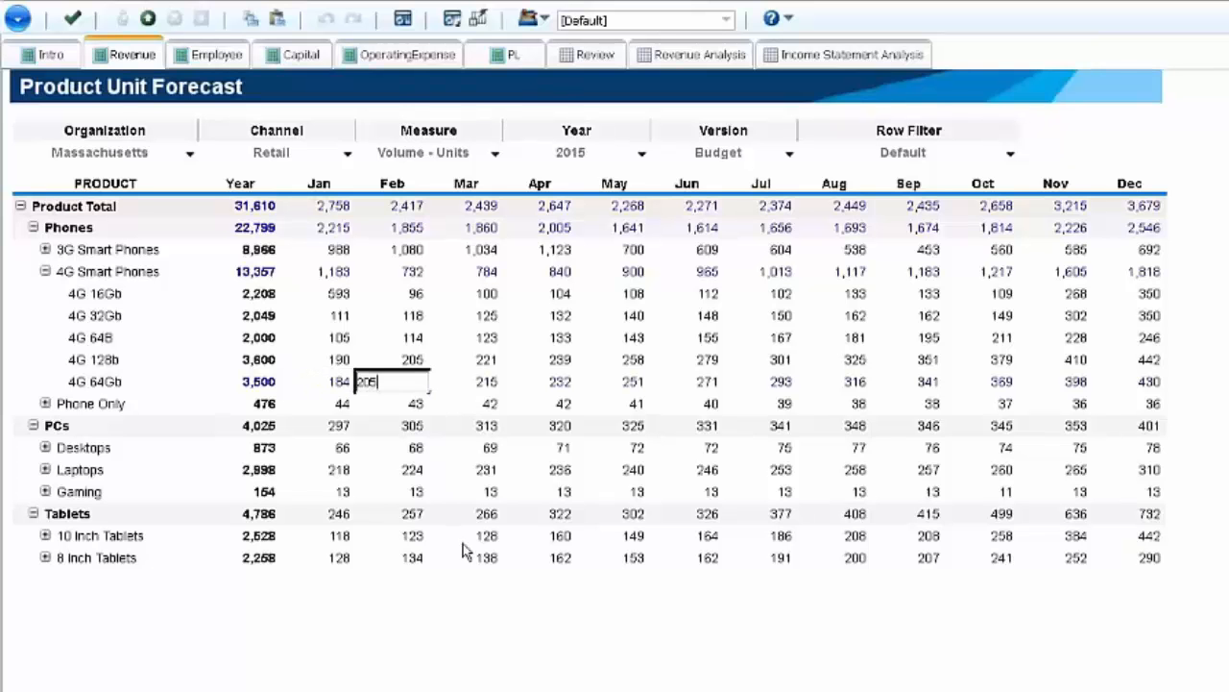
key(Return)
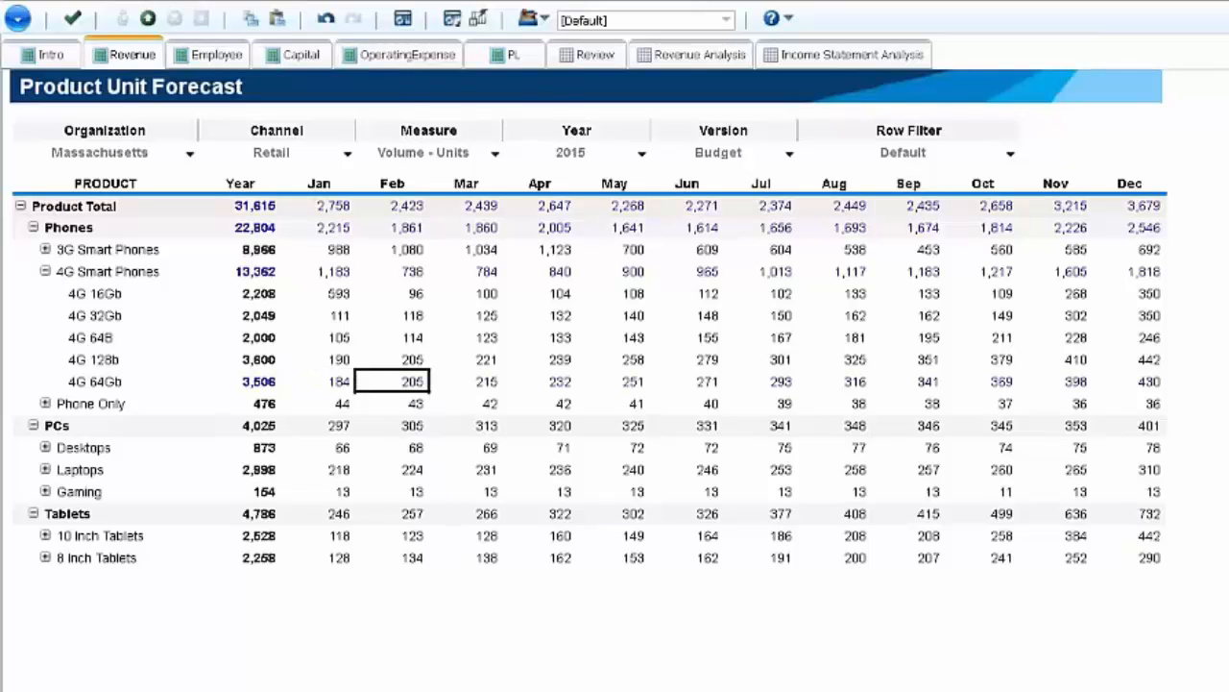
- Set the April units of 4G 64Gb to 250 in the Retail forecast
key(Right)
key(Right)
text(250)
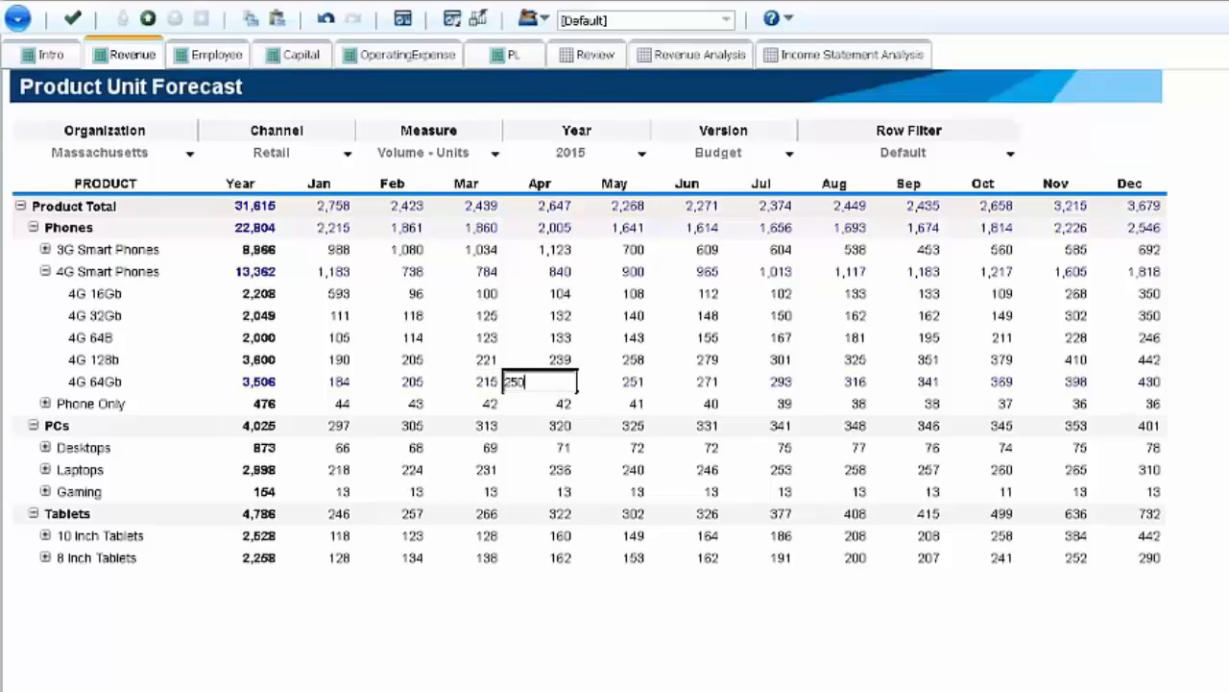
key(Return)
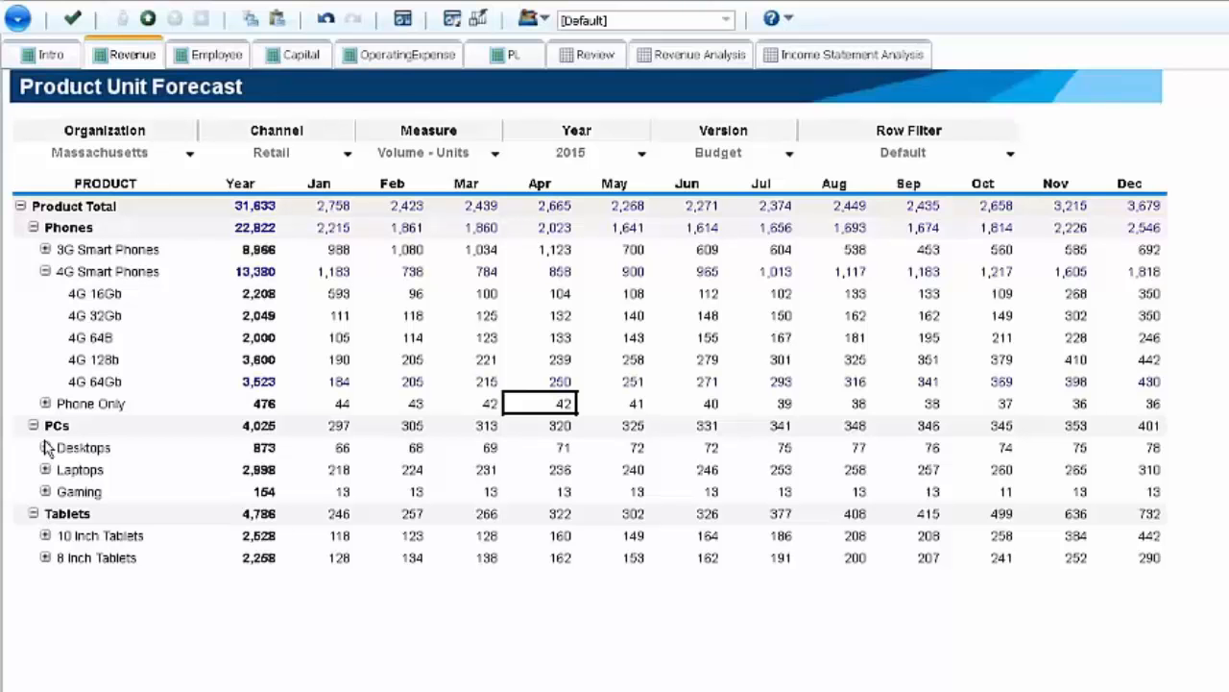
- In the Channel Forecast for 4G 64Gb, apply an Equal Spread of 5000 units to the Internet channel, extended right across the months
click(106, 686)
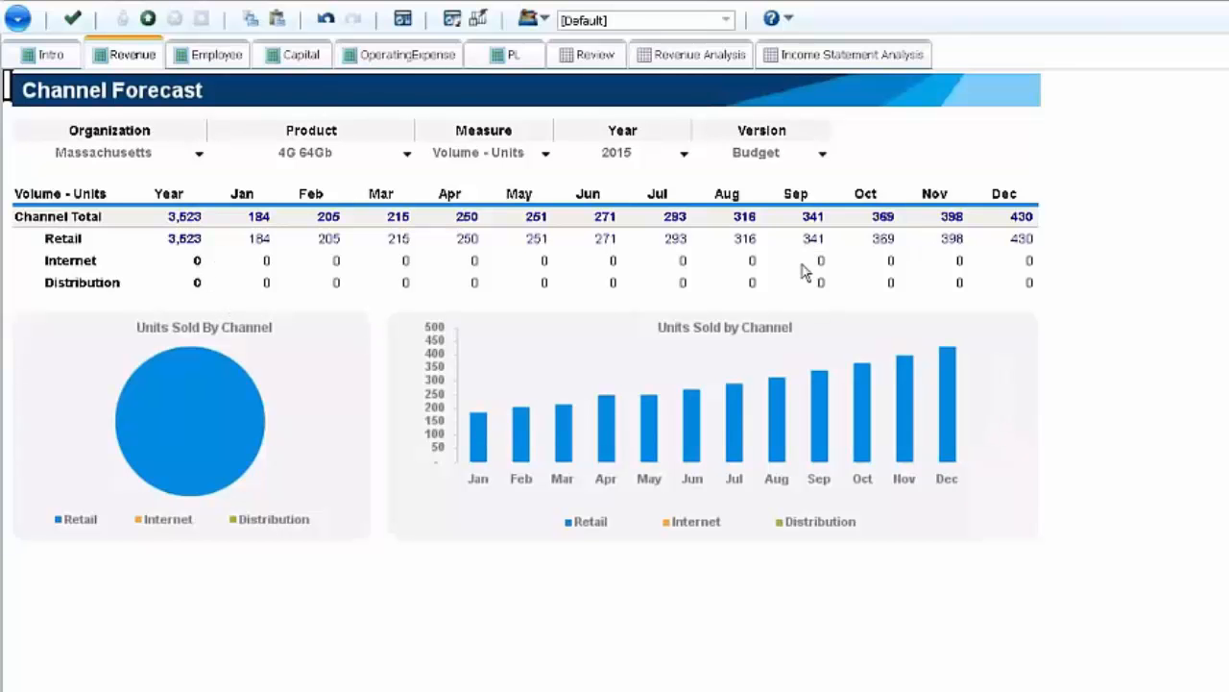
click(196, 265)
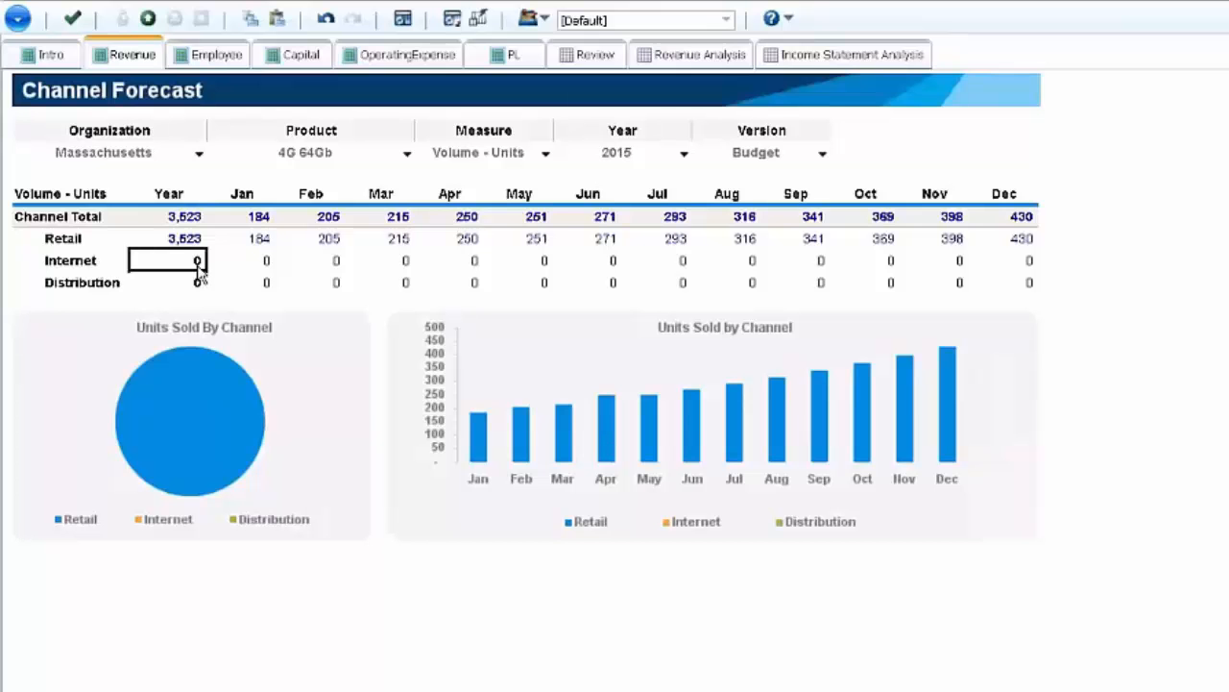
right_click(198, 269)
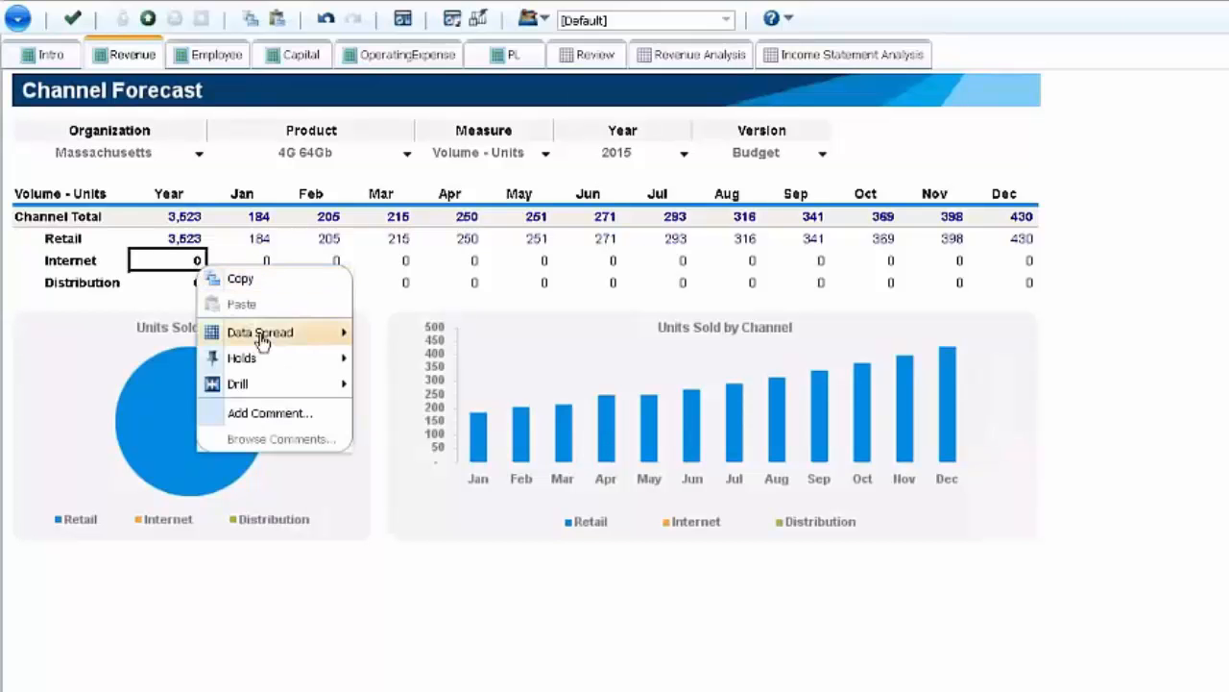
mouse_move(266, 338)
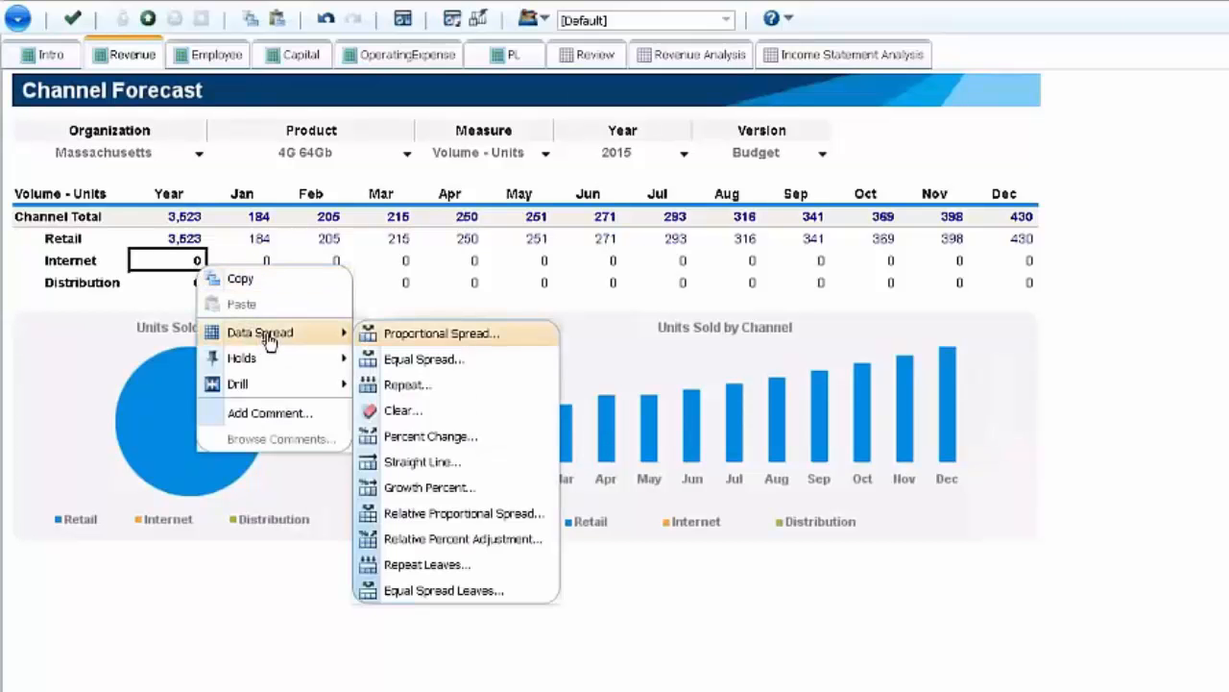
click(465, 363)
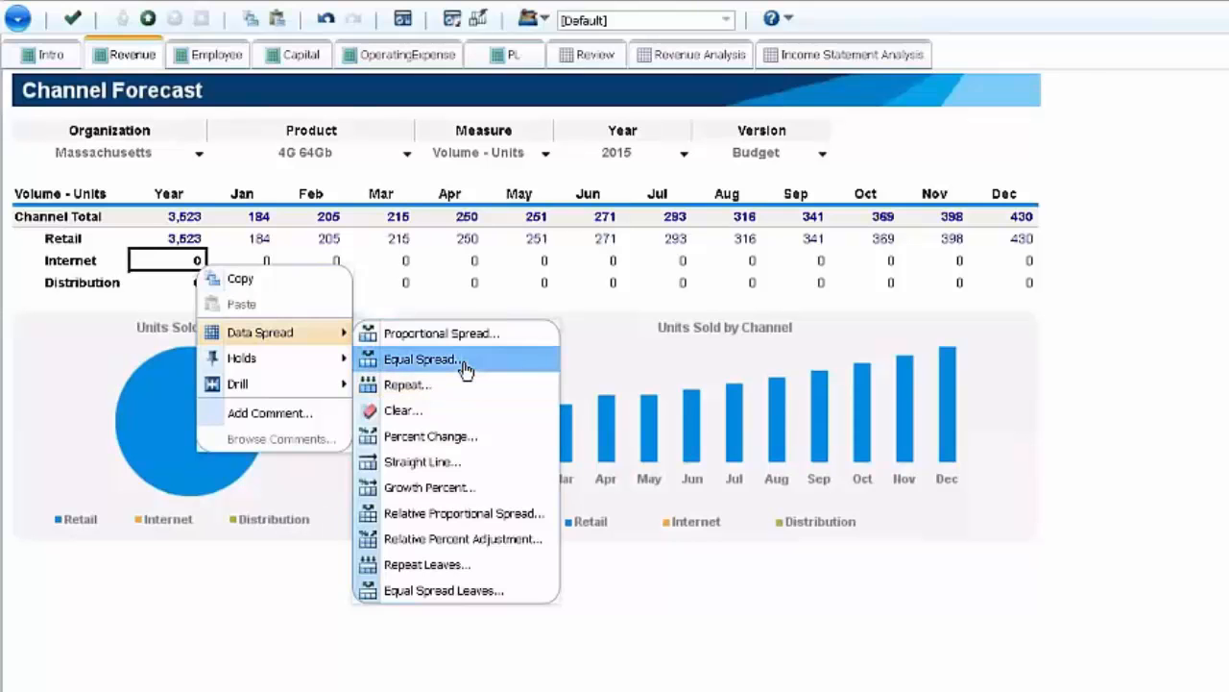
drag(810, 366, 614, 315)
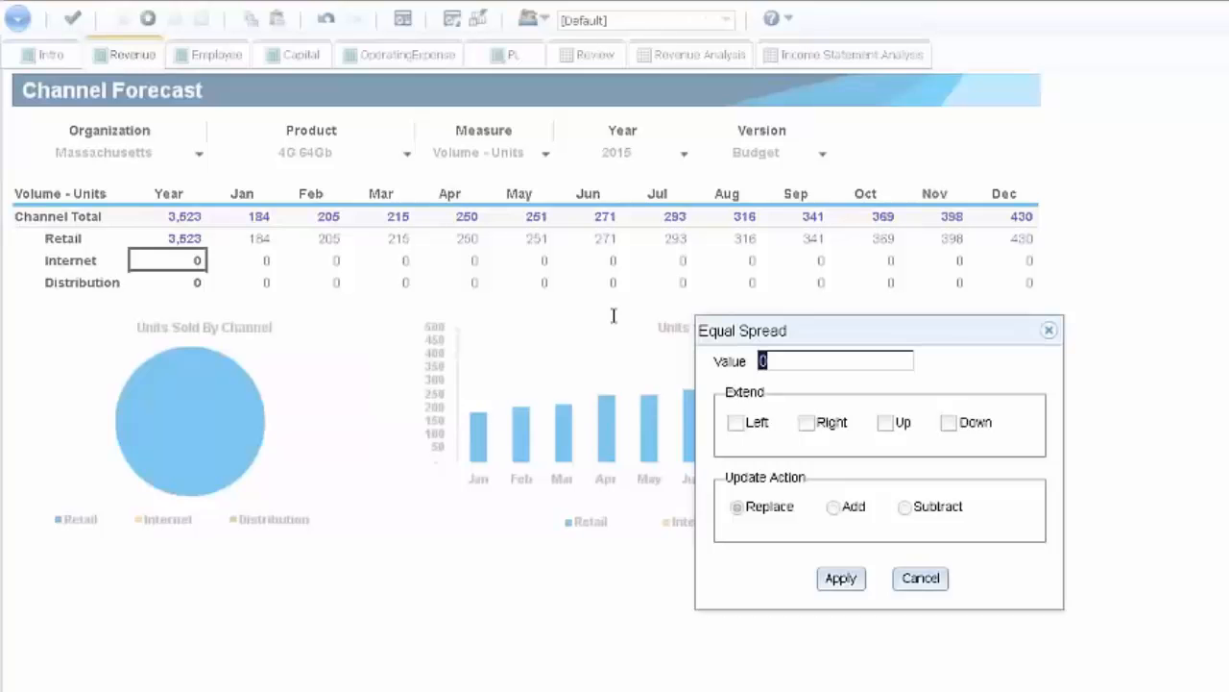
text(5000)
click(806, 423)
click(840, 578)
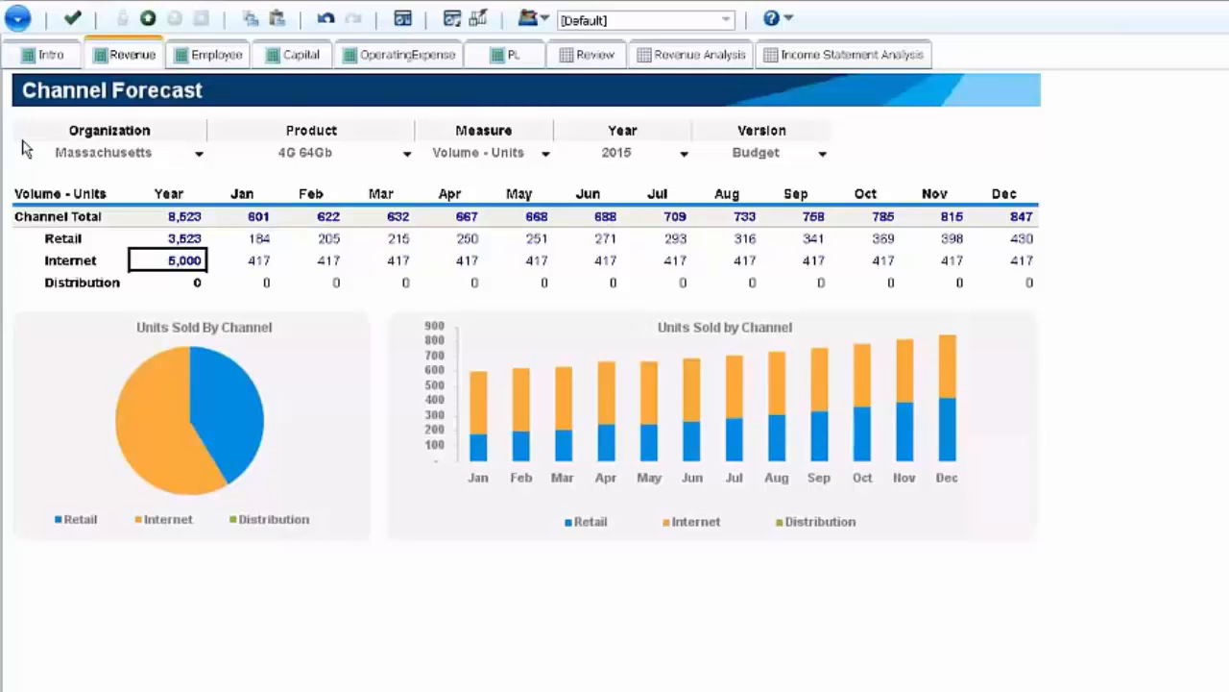
- Apply an Equal Spread of 2700 units to the Distribution channel, extended right across the months
click(198, 285)
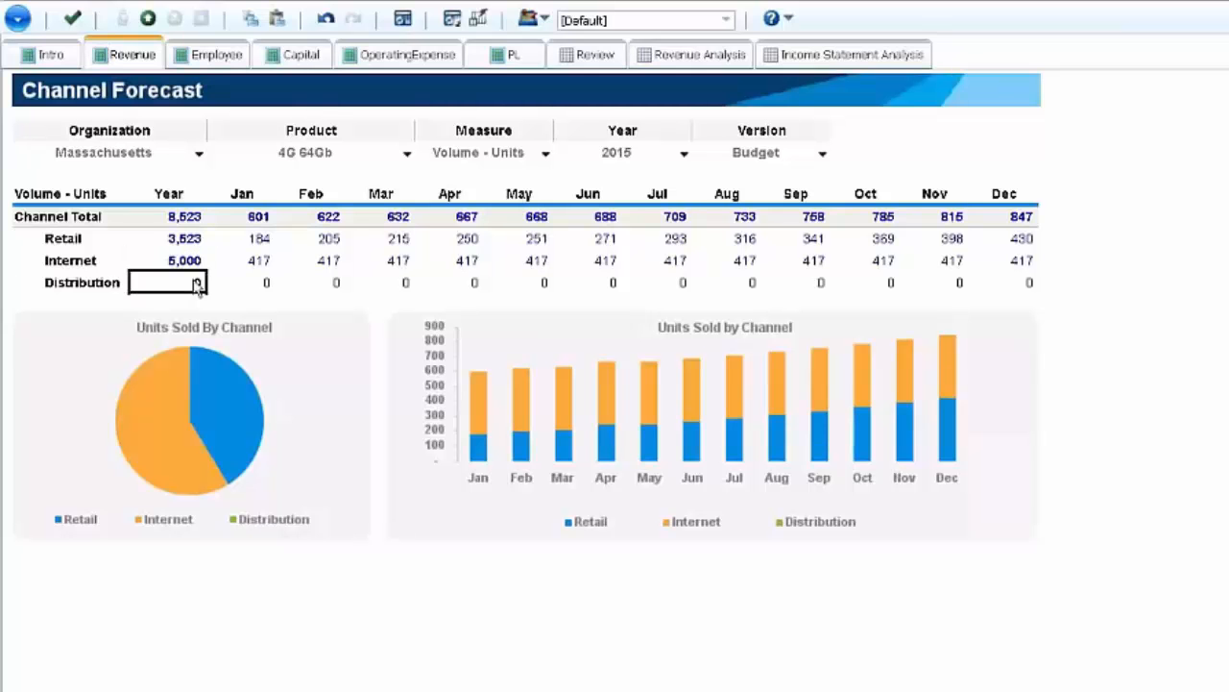
right_click(198, 285)
mouse_move(235, 348)
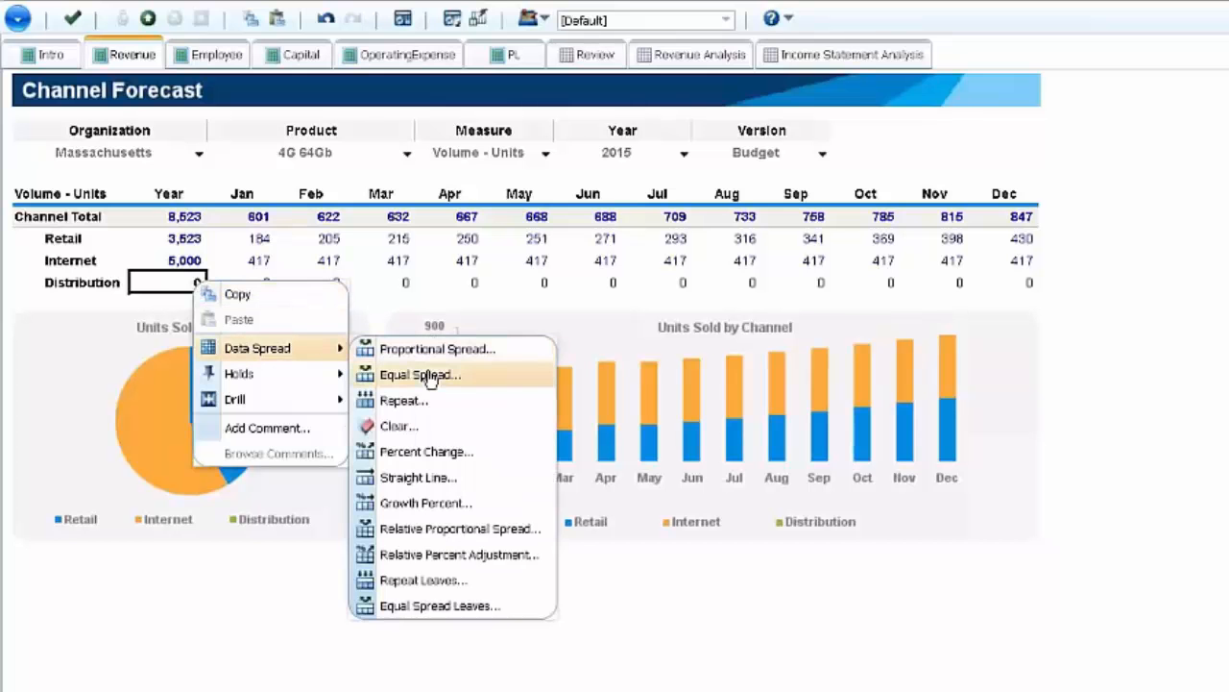
click(428, 376)
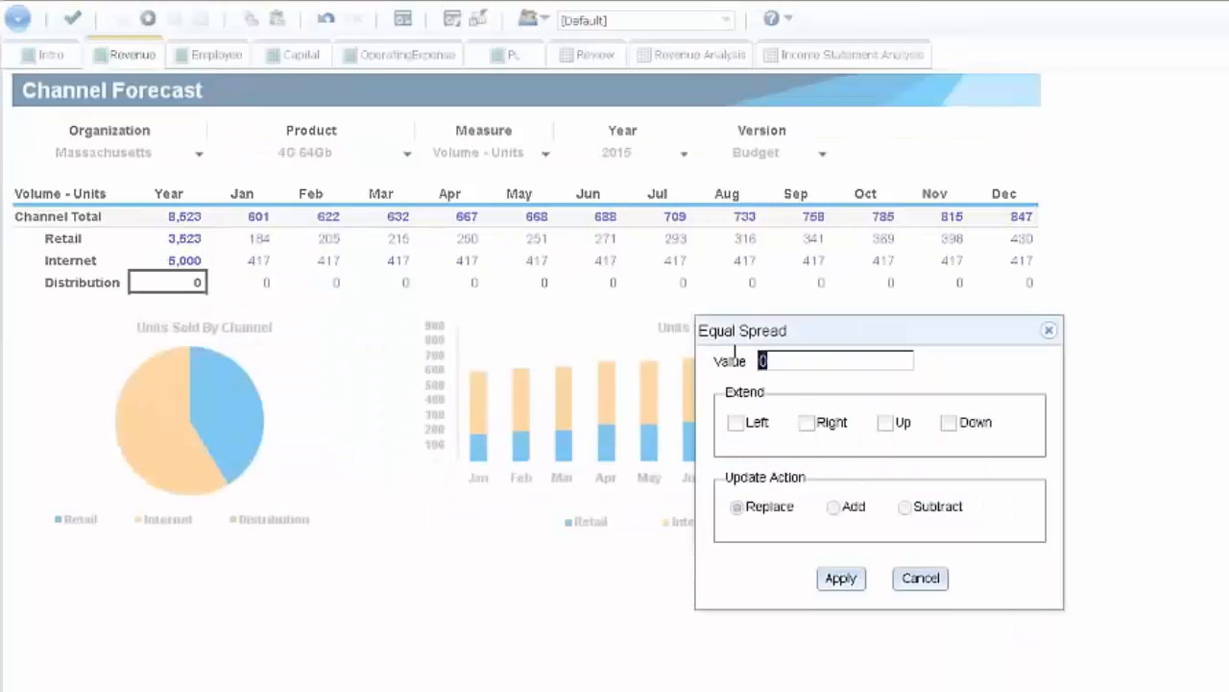
text(2700)
click(816, 424)
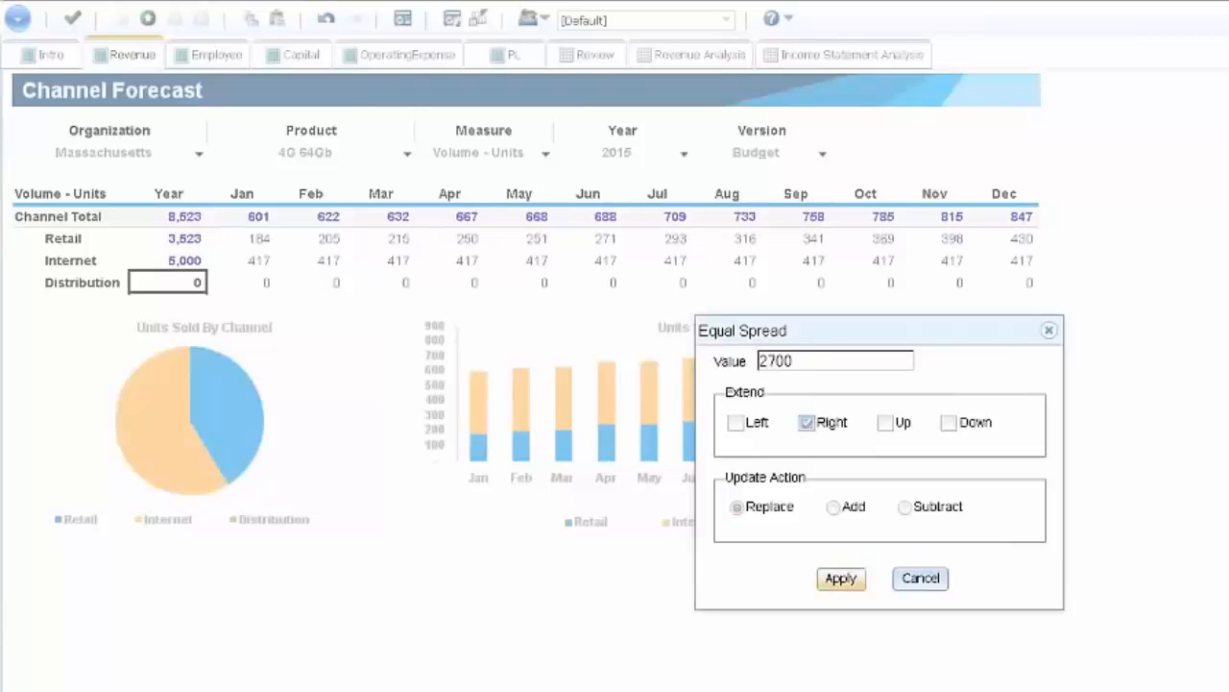
click(845, 578)
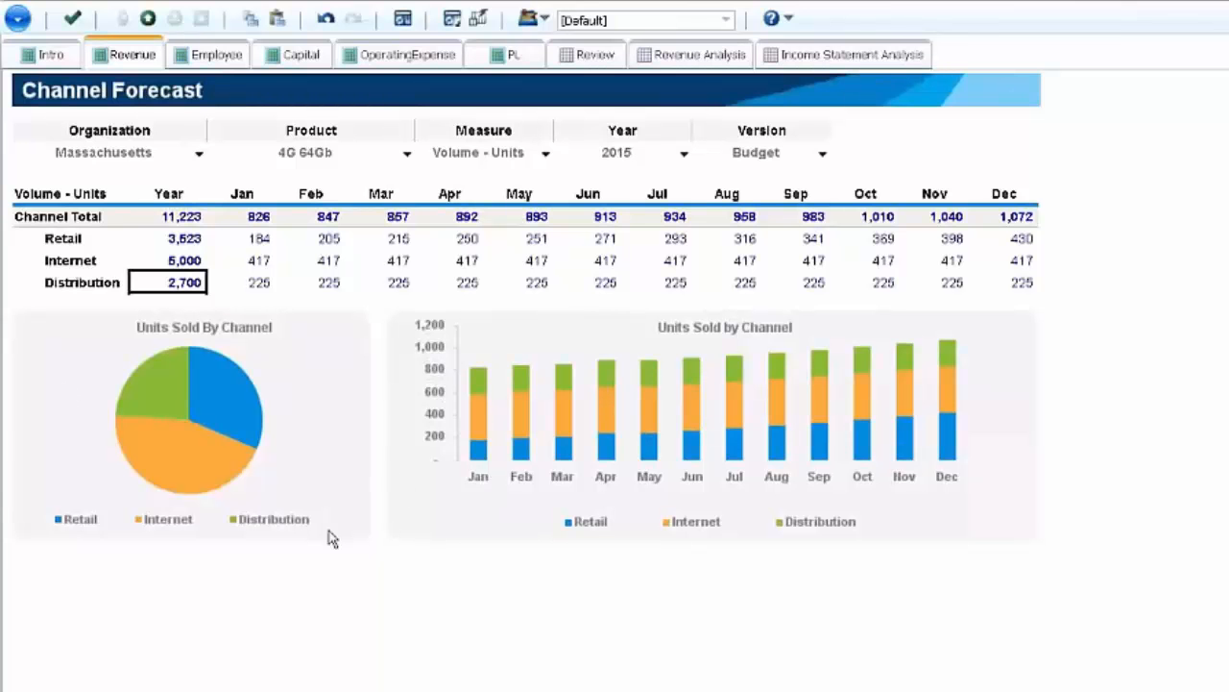
- Set the Distribution channel's April volume for 4G 64Gb to 500 units
click(470, 282)
text(500)
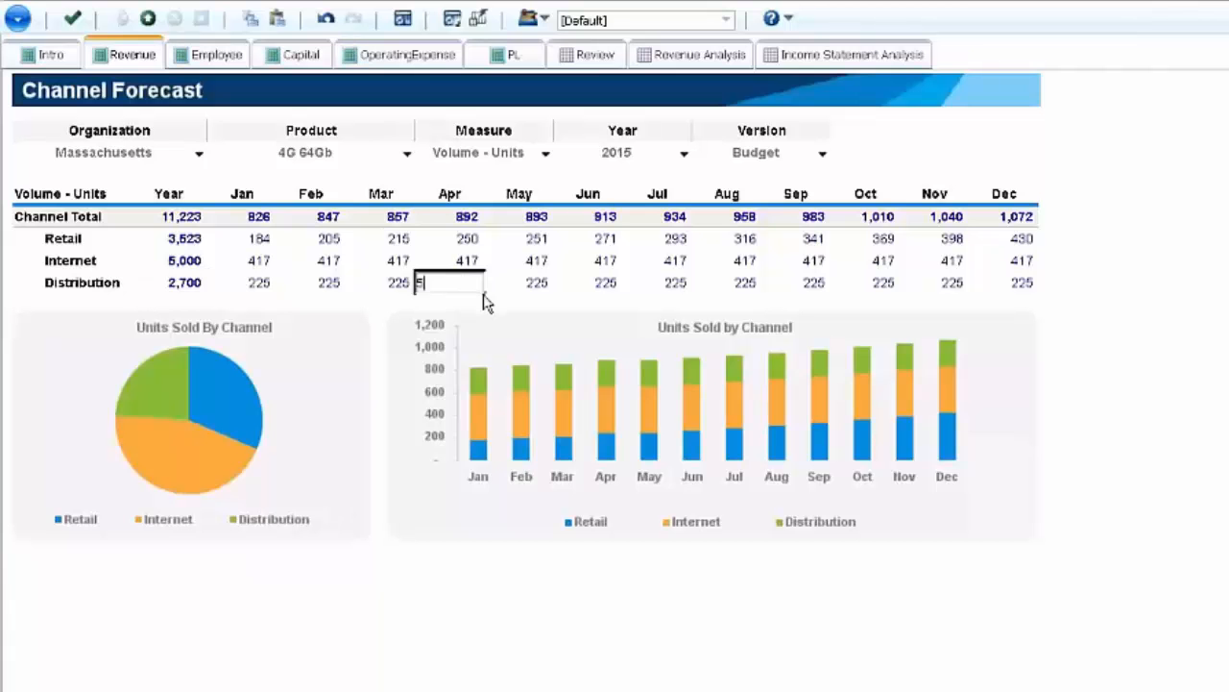
key(Return)
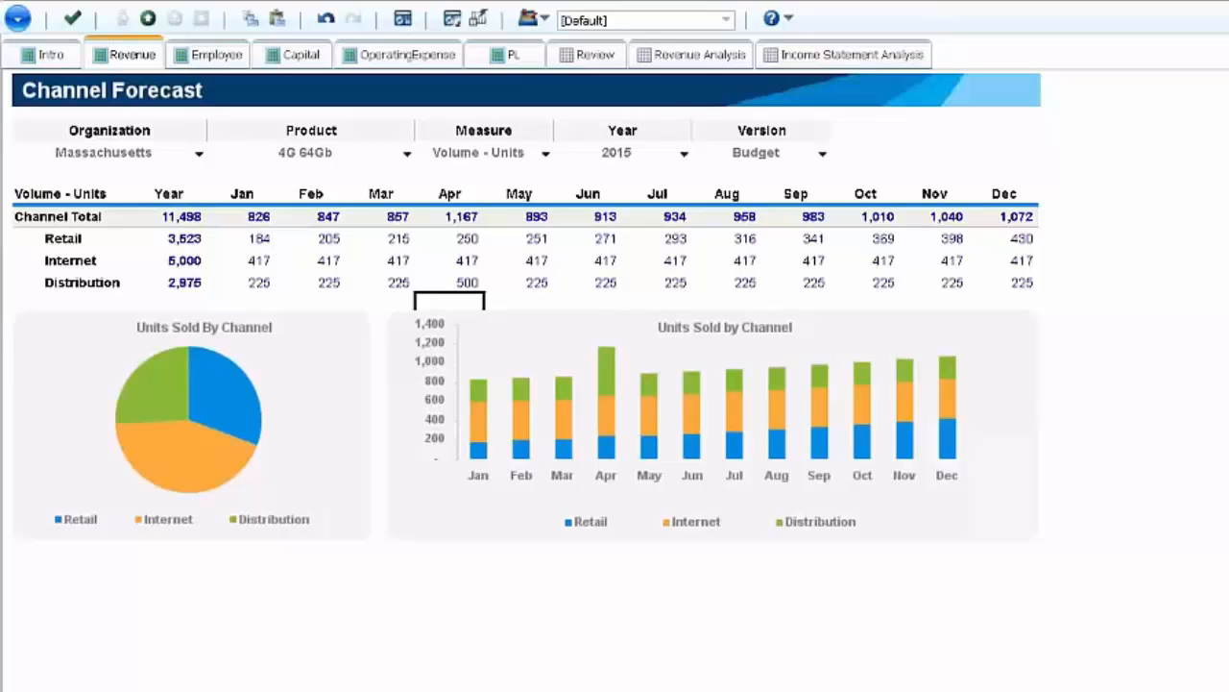
- Review Product Profitability by Quarter for 4G 64Gb, check the available versions, and view the quarterly Product Unit Forecast
click(2, 478)
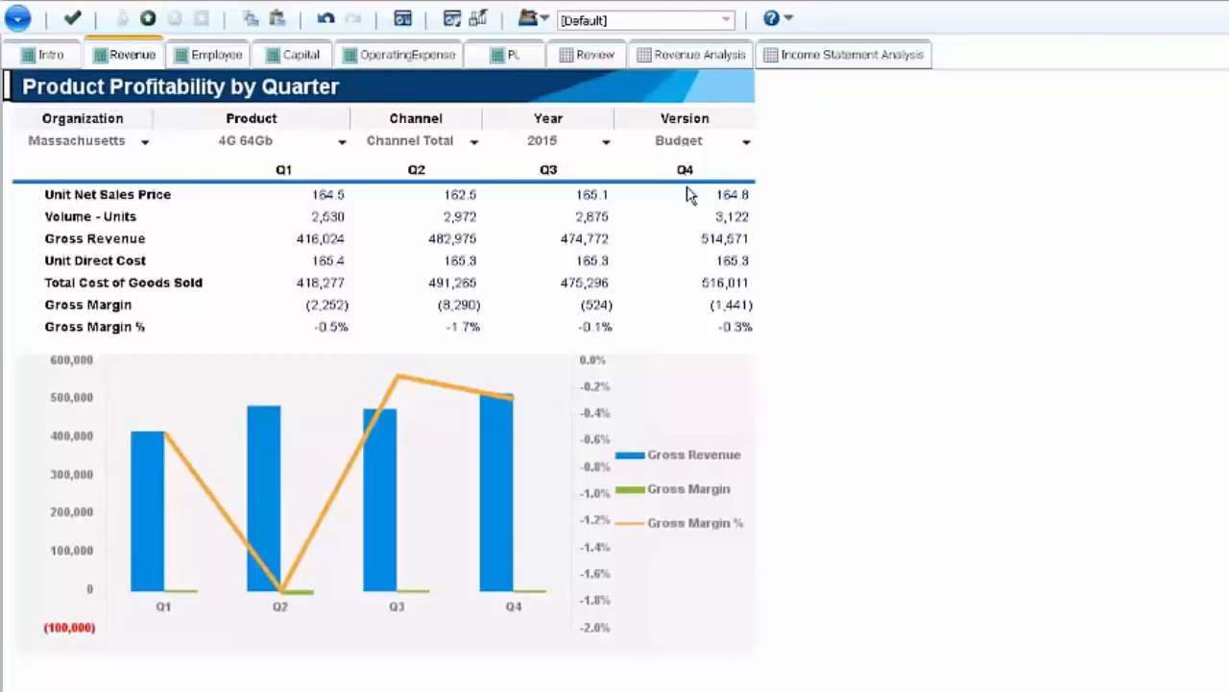
click(746, 144)
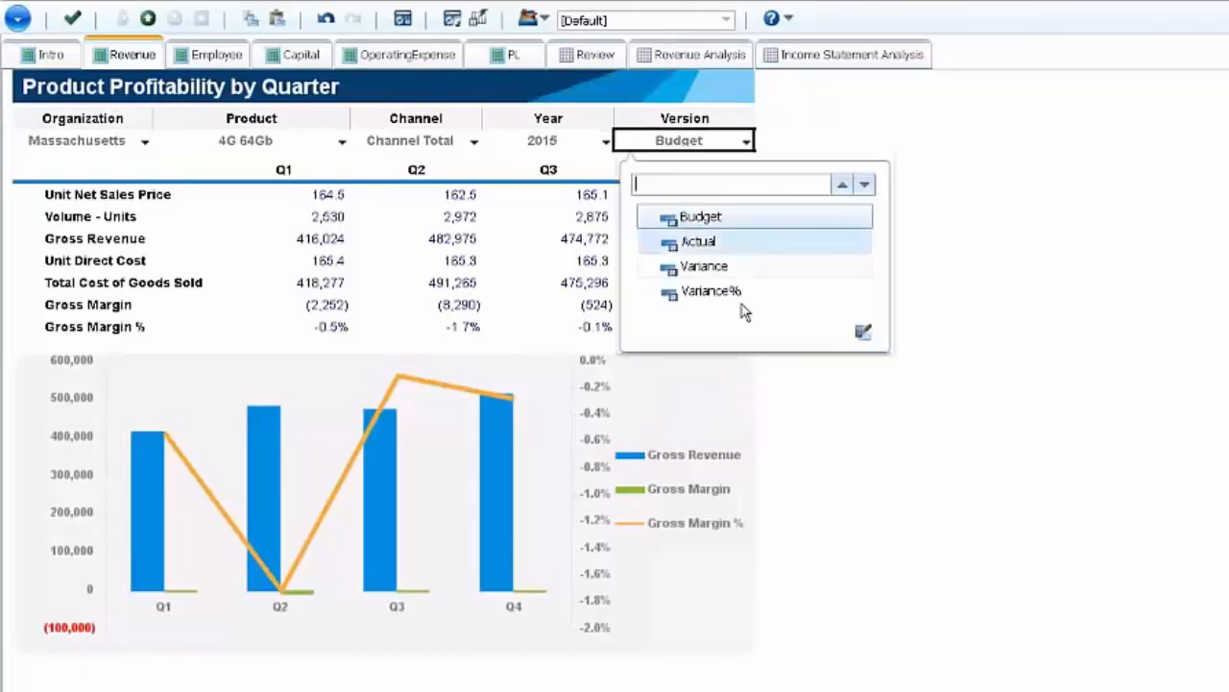
click(788, 123)
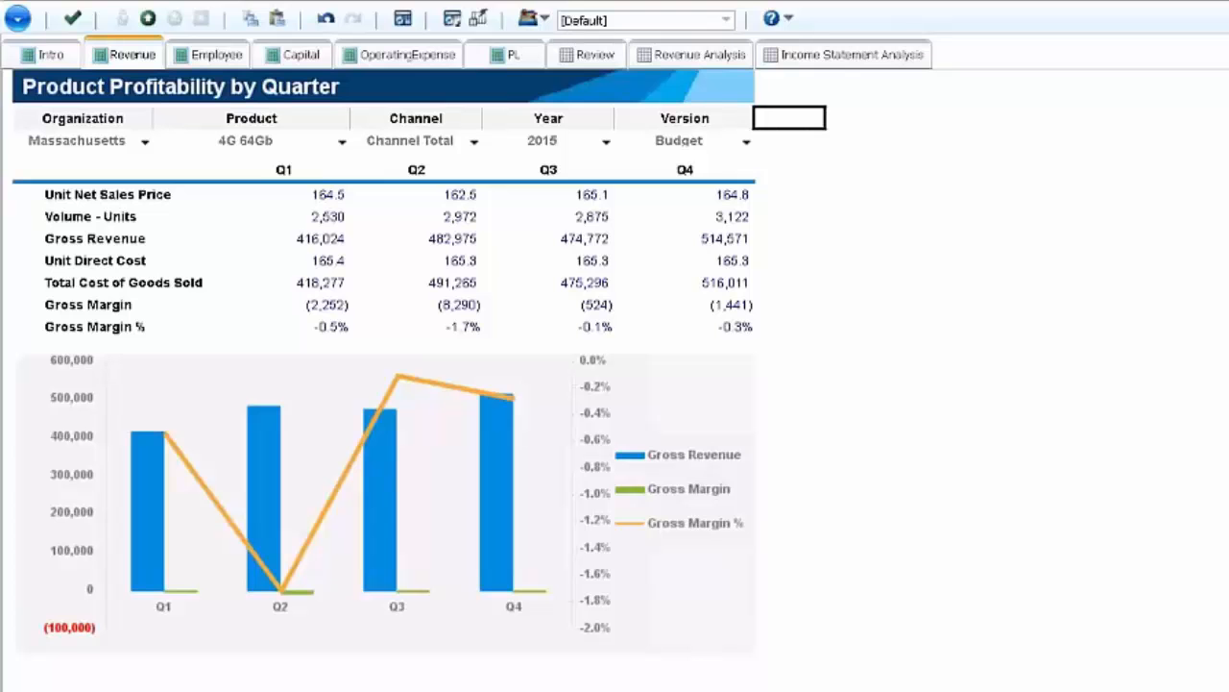
click(48, 688)
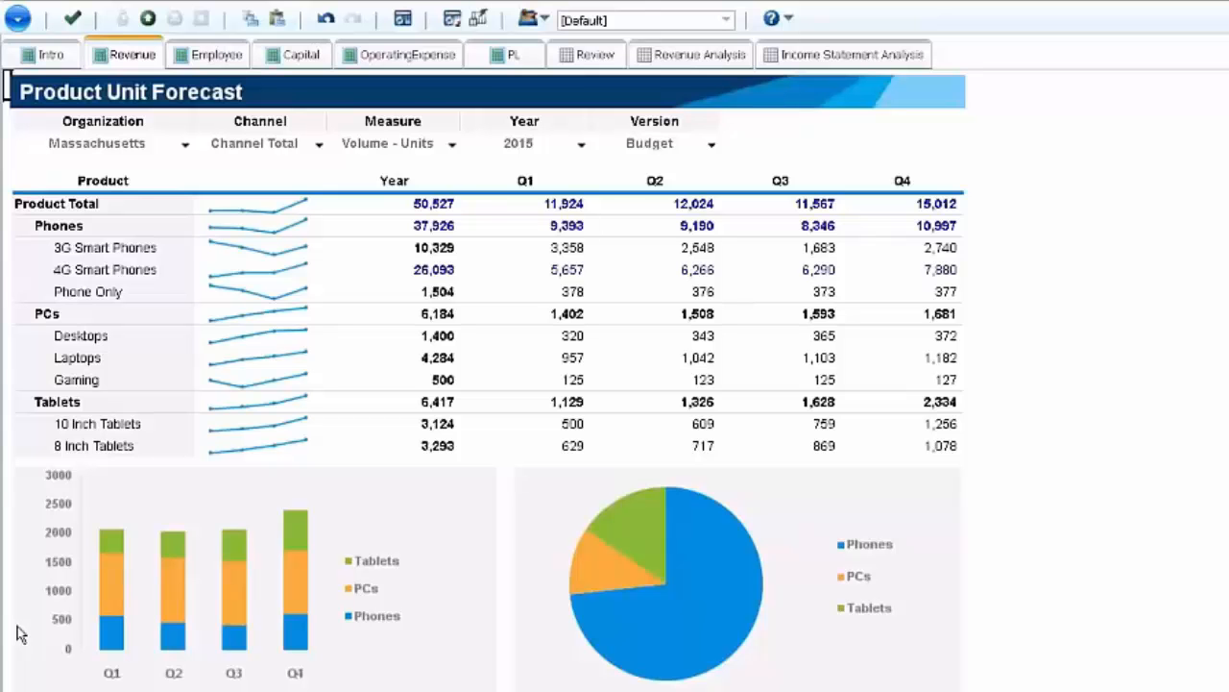
- In Employee Details, set the Merit Adj % of the first listed Prod Mgmt employee to 7%
click(217, 58)
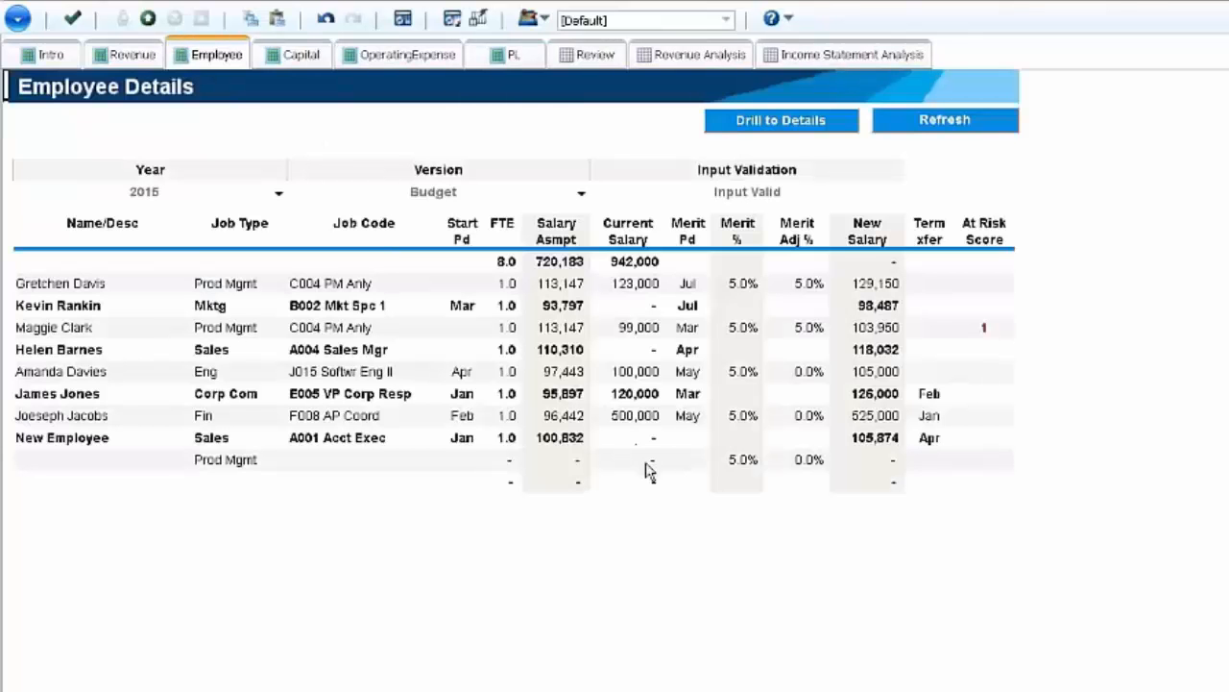
click(747, 284)
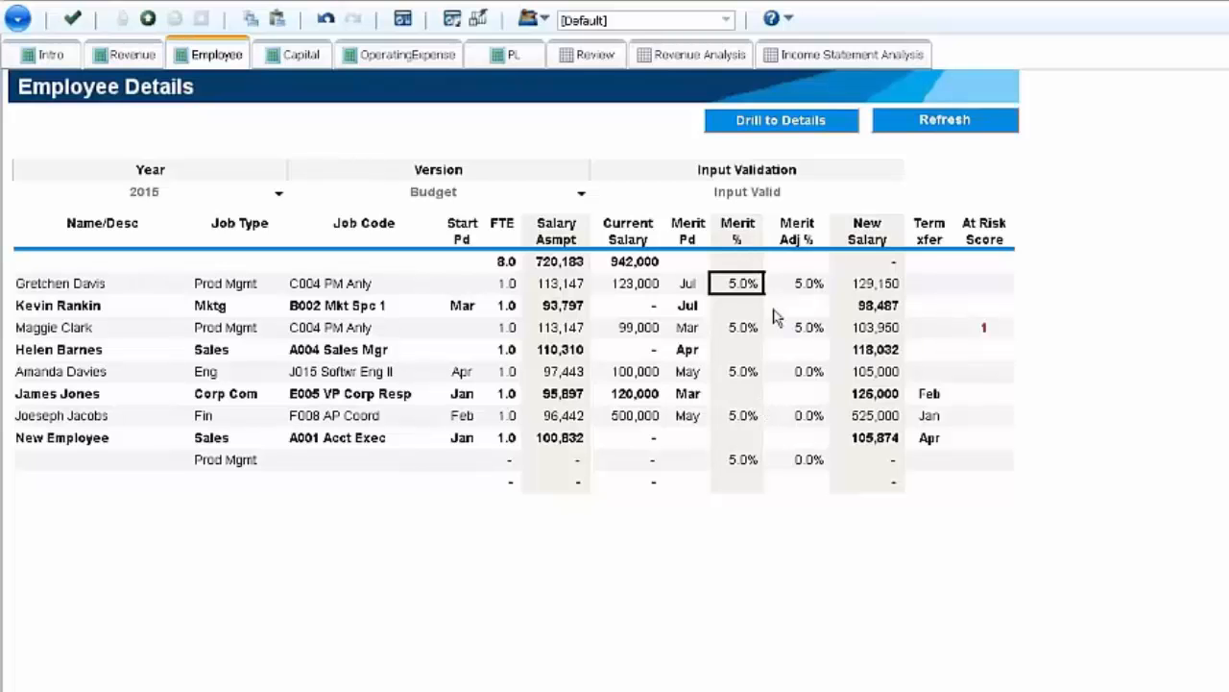
click(746, 301)
click(742, 287)
click(650, 290)
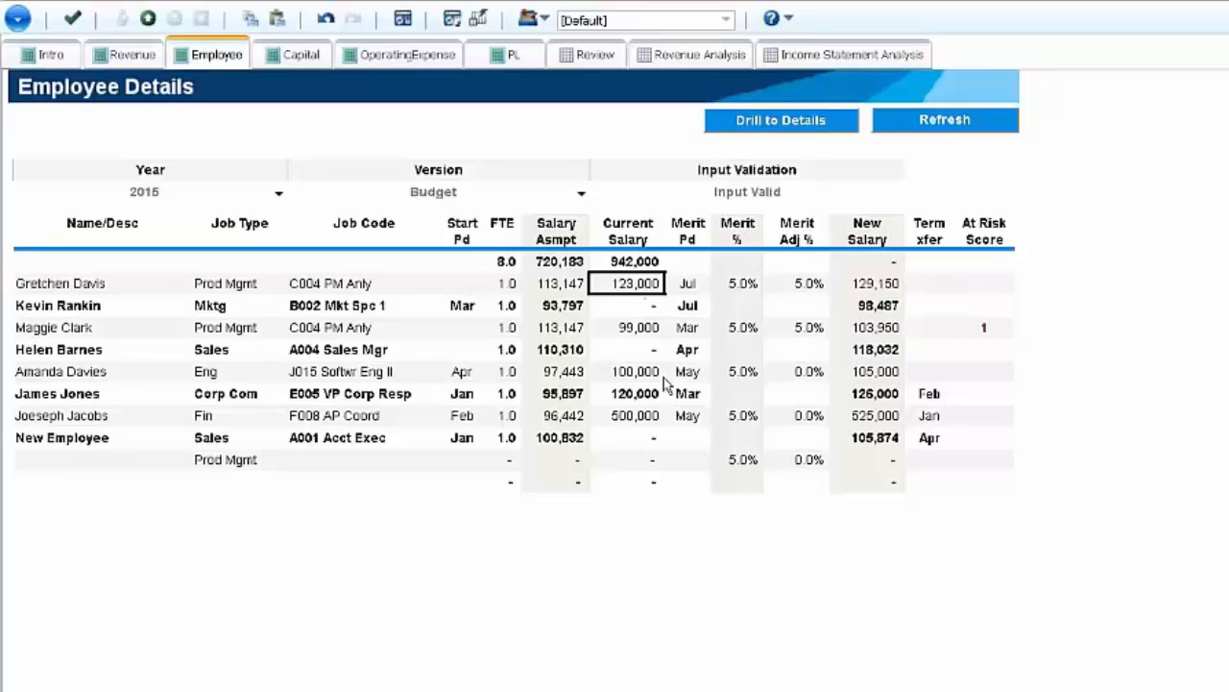
click(737, 290)
click(735, 299)
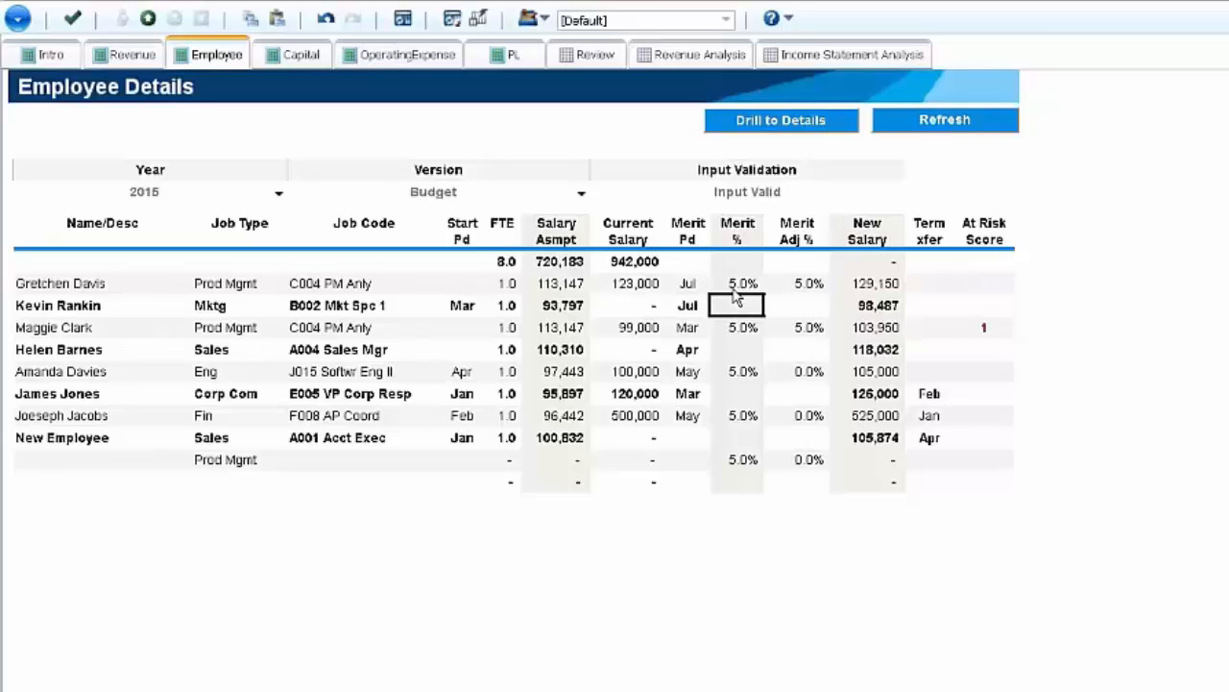
key(Up)
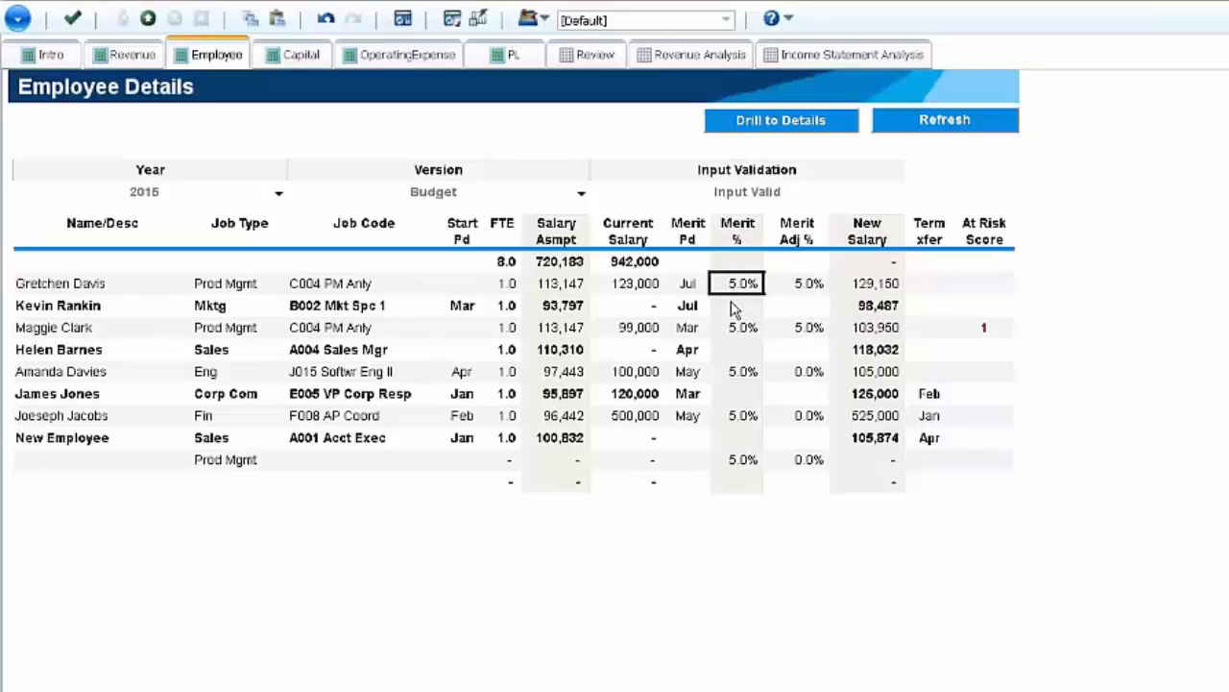
click(798, 288)
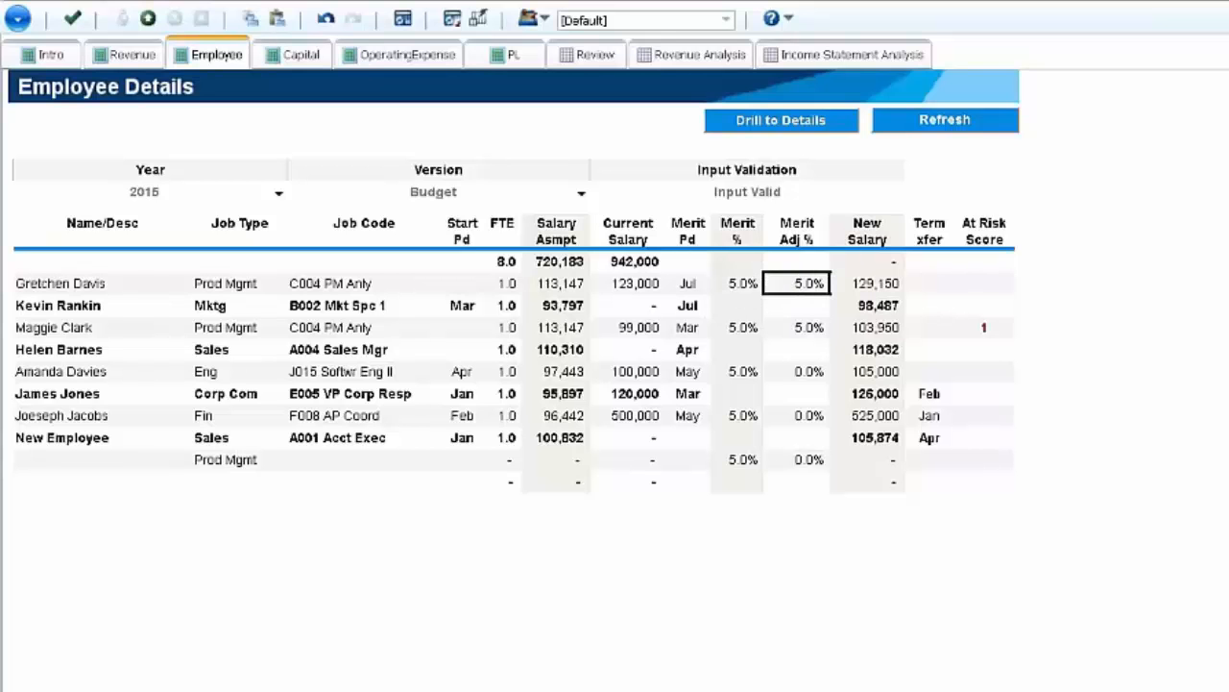
text(7)
key(Return)
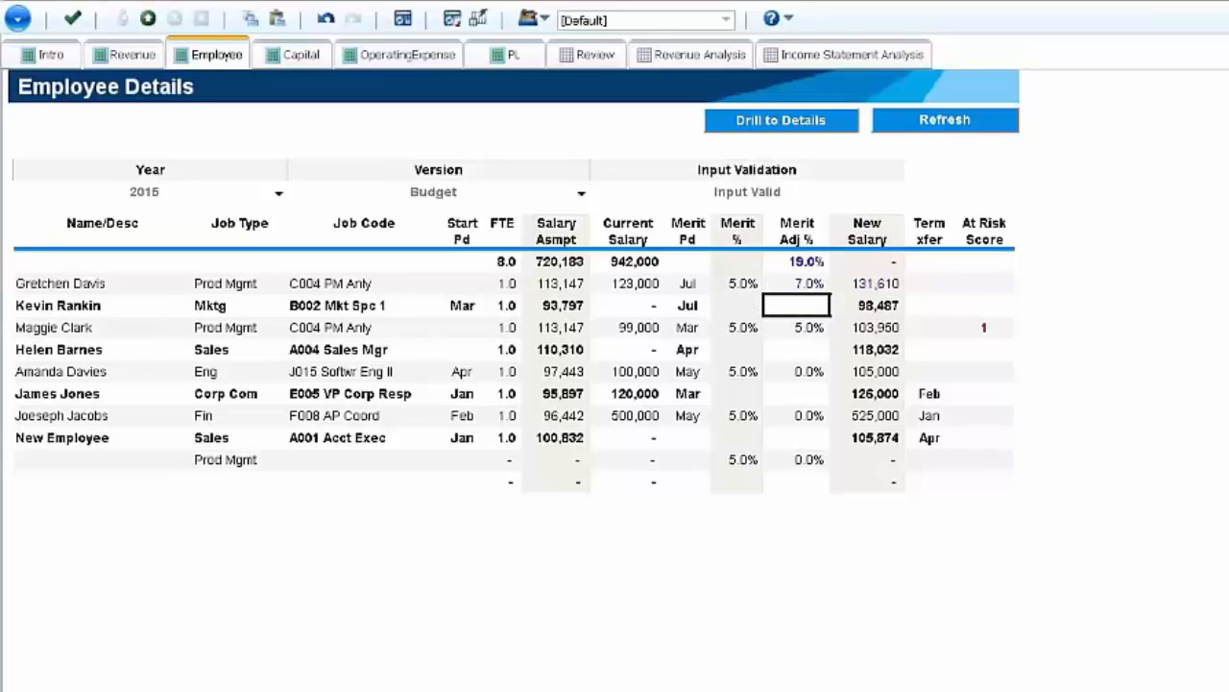
- Drill to the monthly salary, benefits and tax details of the first listed Prod Mgmt employee
click(810, 125)
click(812, 283)
click(819, 125)
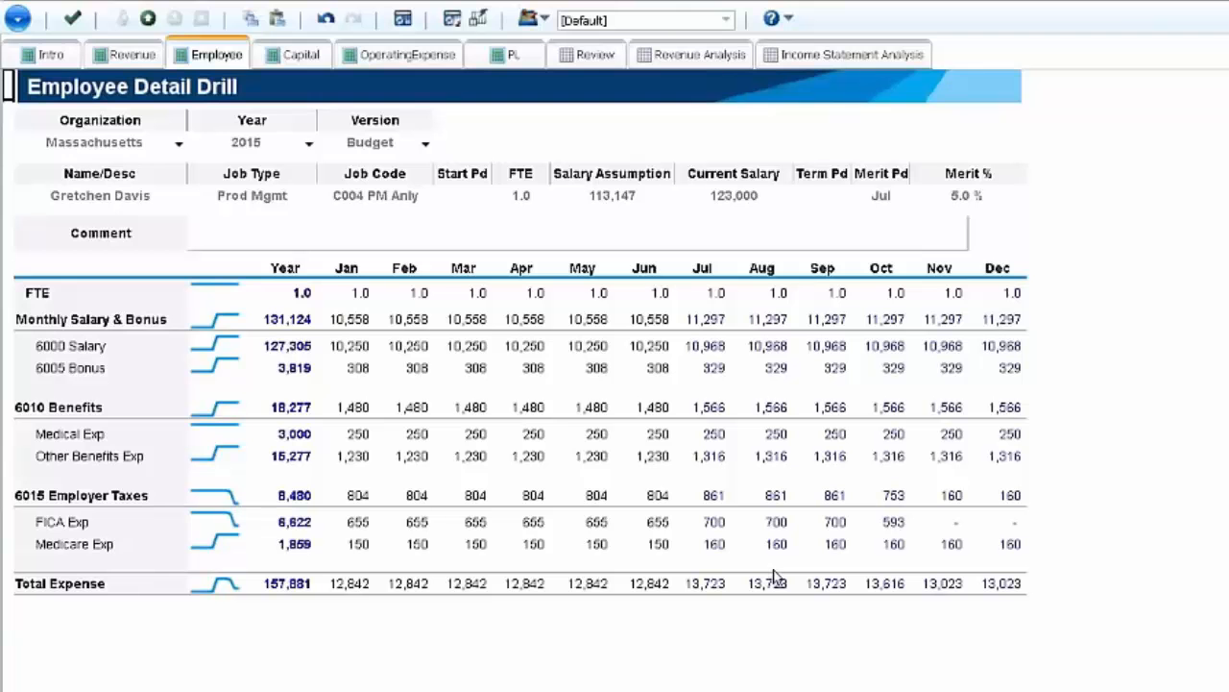
- Examine the 2014 Medicare and FICA rates in Employee Benefits Rates for the Budget version
click(80, 33)
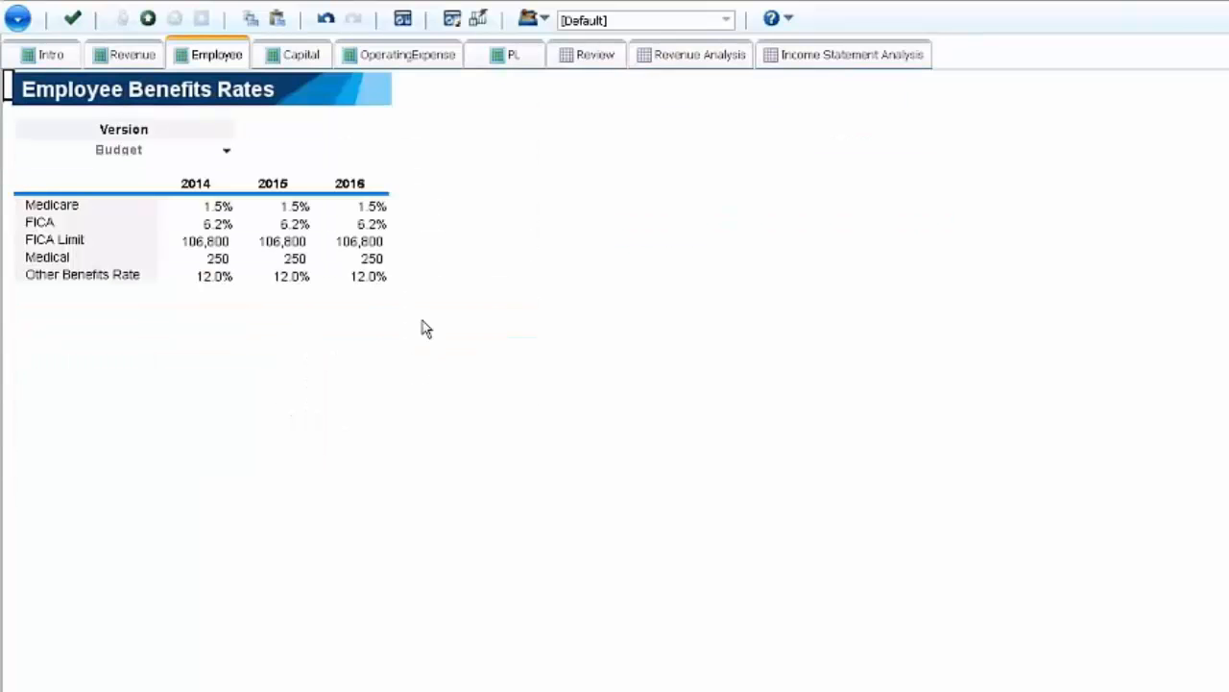
click(218, 206)
click(217, 223)
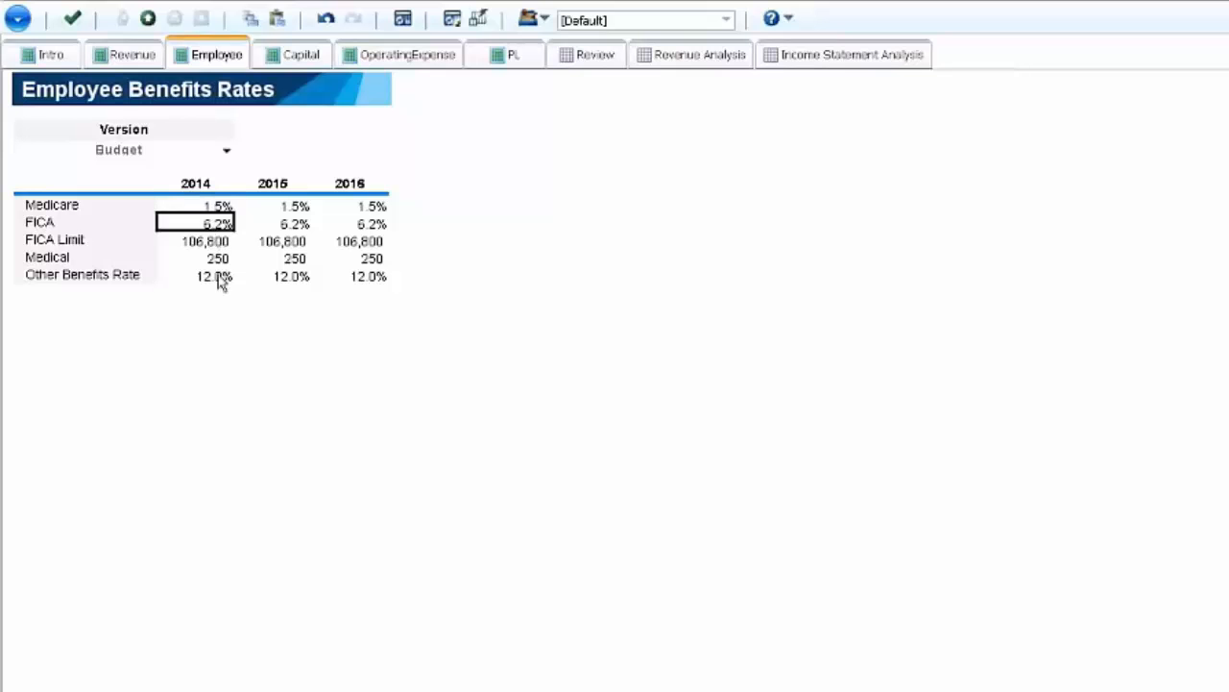
- Enter 13% as the 2014 Other Benefits Rate for the Budget version
click(219, 279)
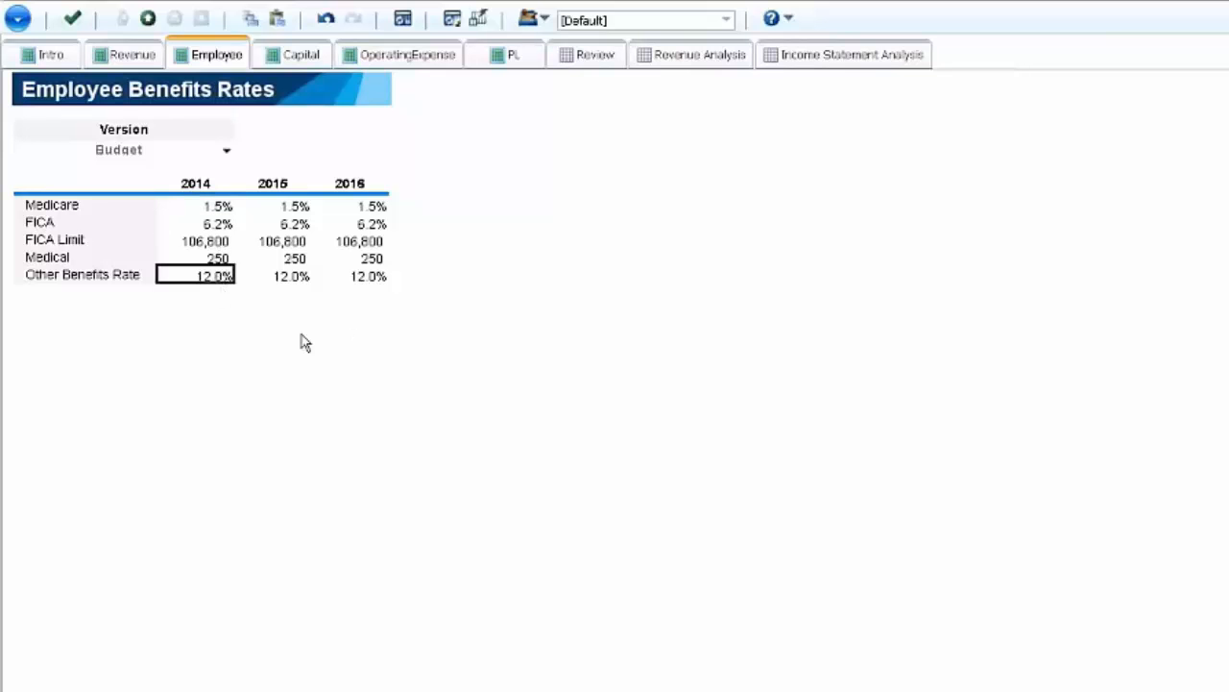
text(13)
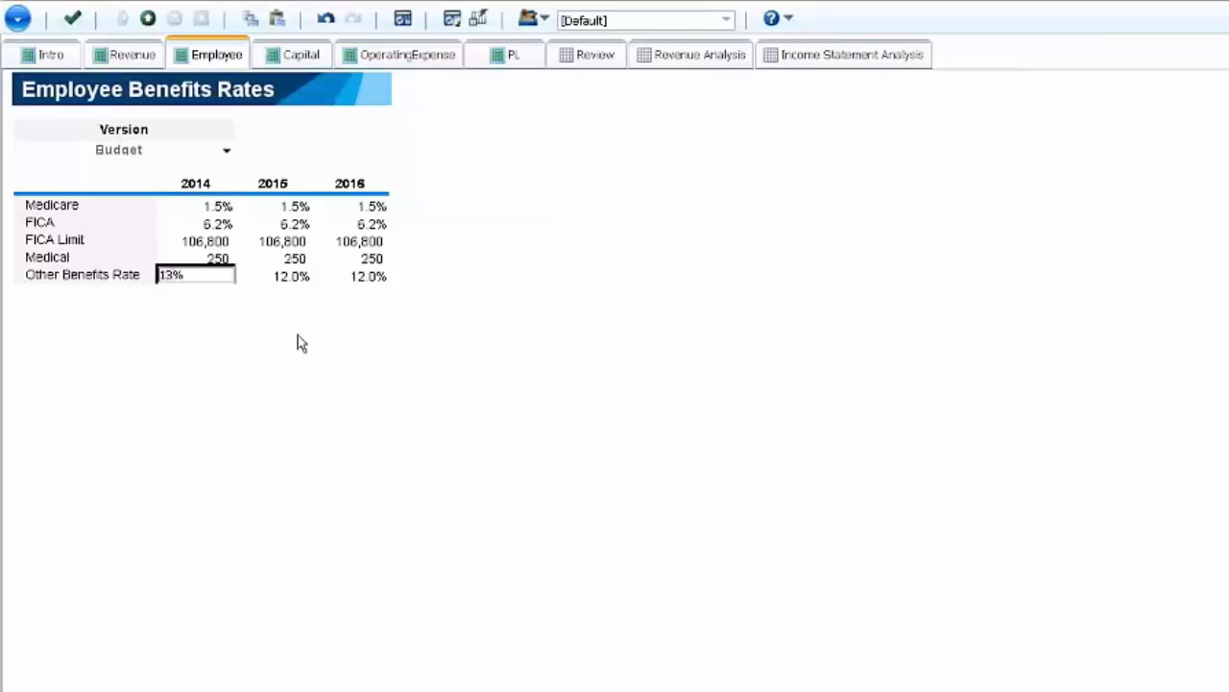
key(Return)
- Set the 2015 Other Benefits Rate to 13.0% for the Budget version
click(290, 278)
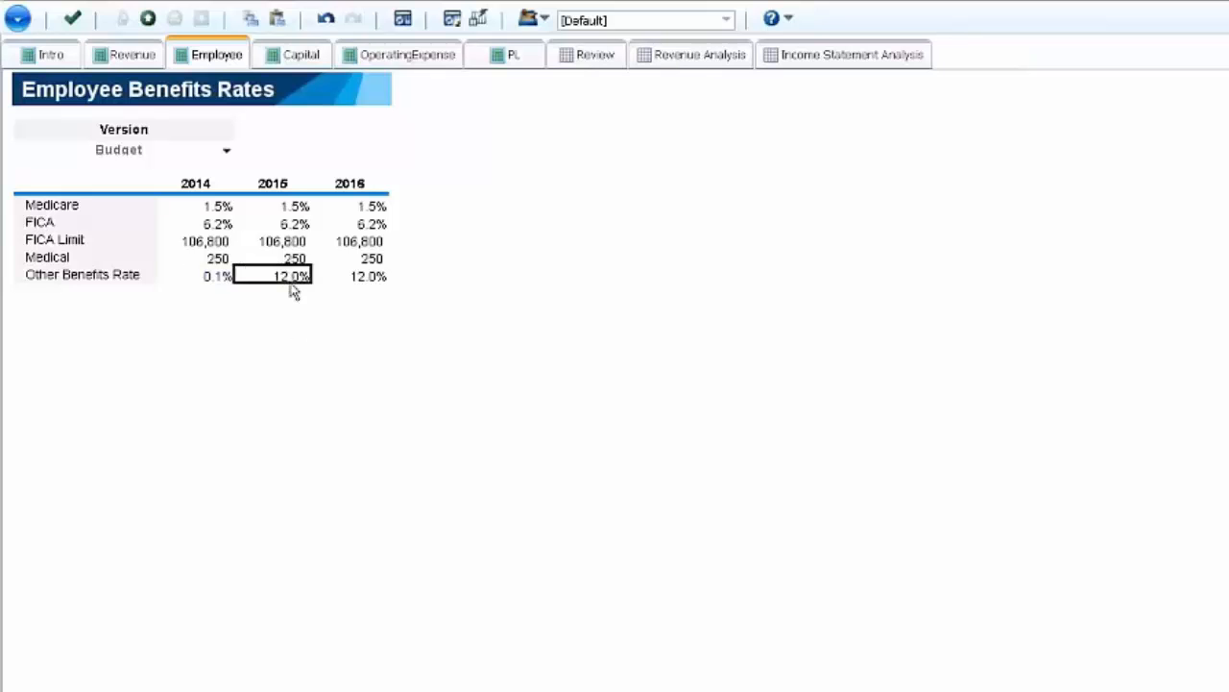
text(130)
key(Return)
text(1300)
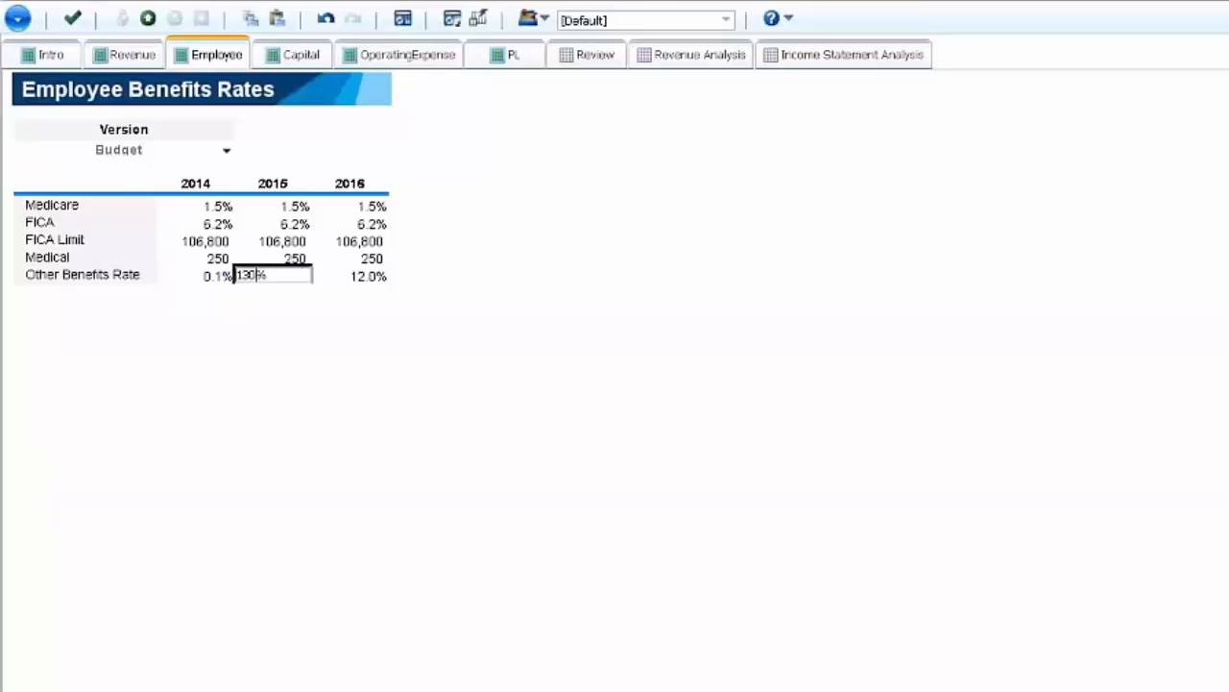
key(Return)
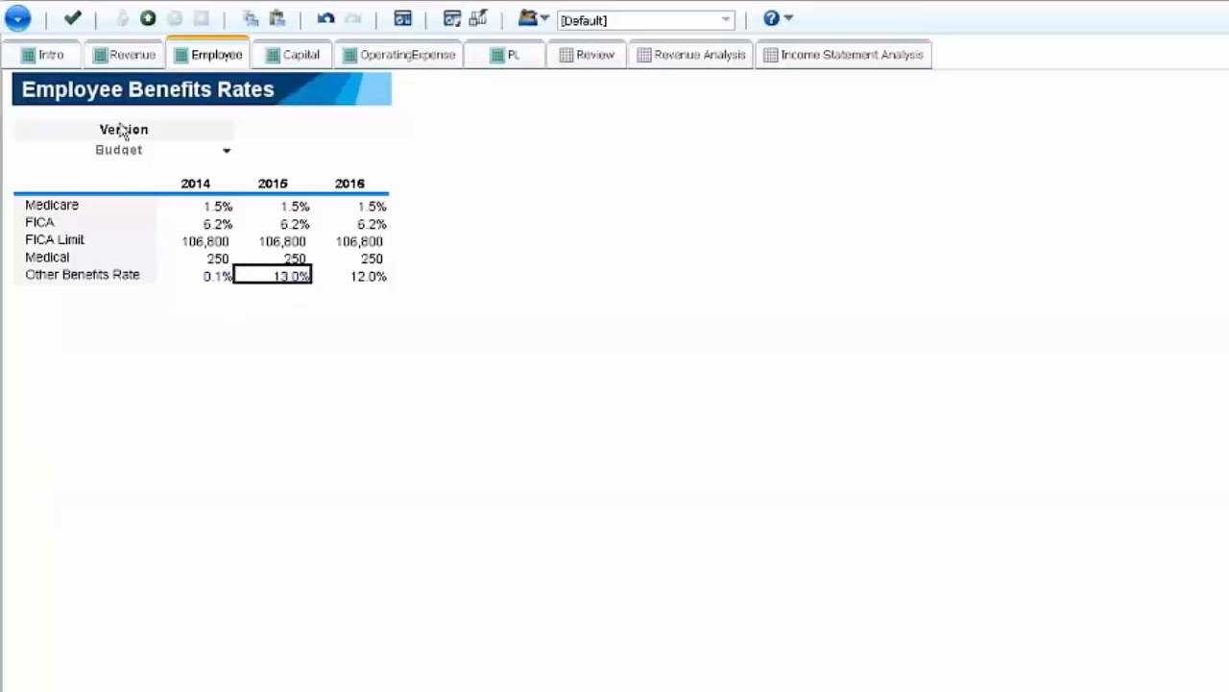
- Return to Employee Details and drill to the first listed Prod Mgmt employee's monthly salary and benefits expenses
click(125, 54)
click(210, 54)
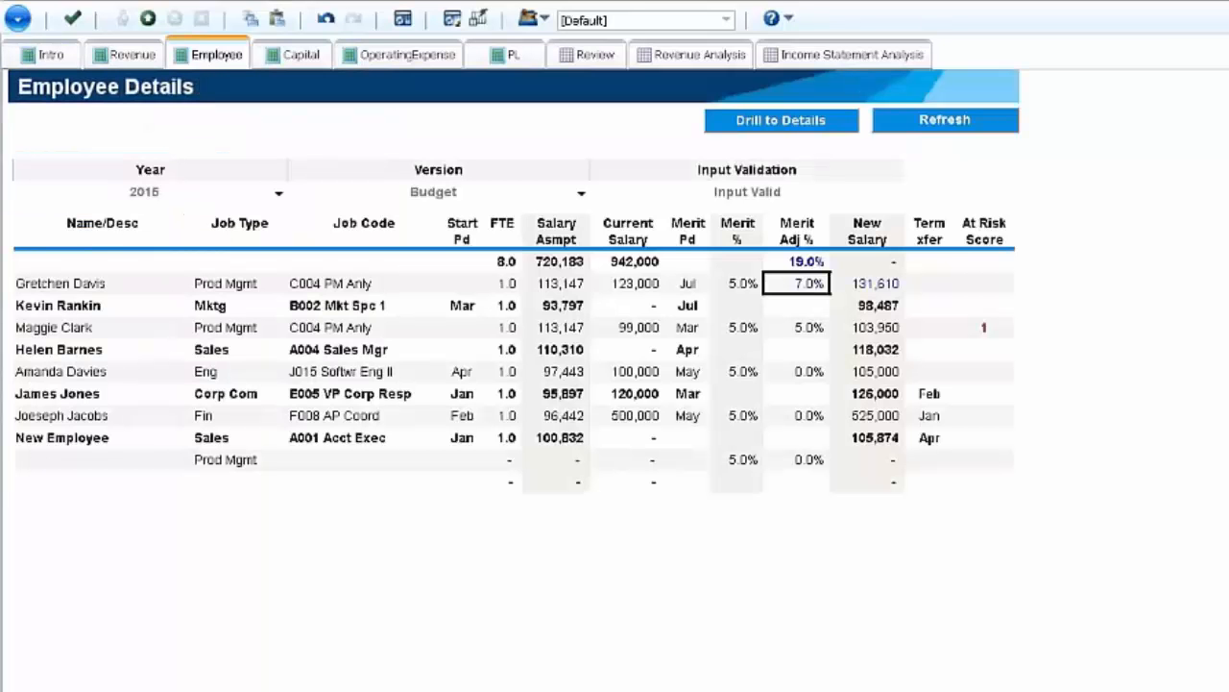
click(782, 120)
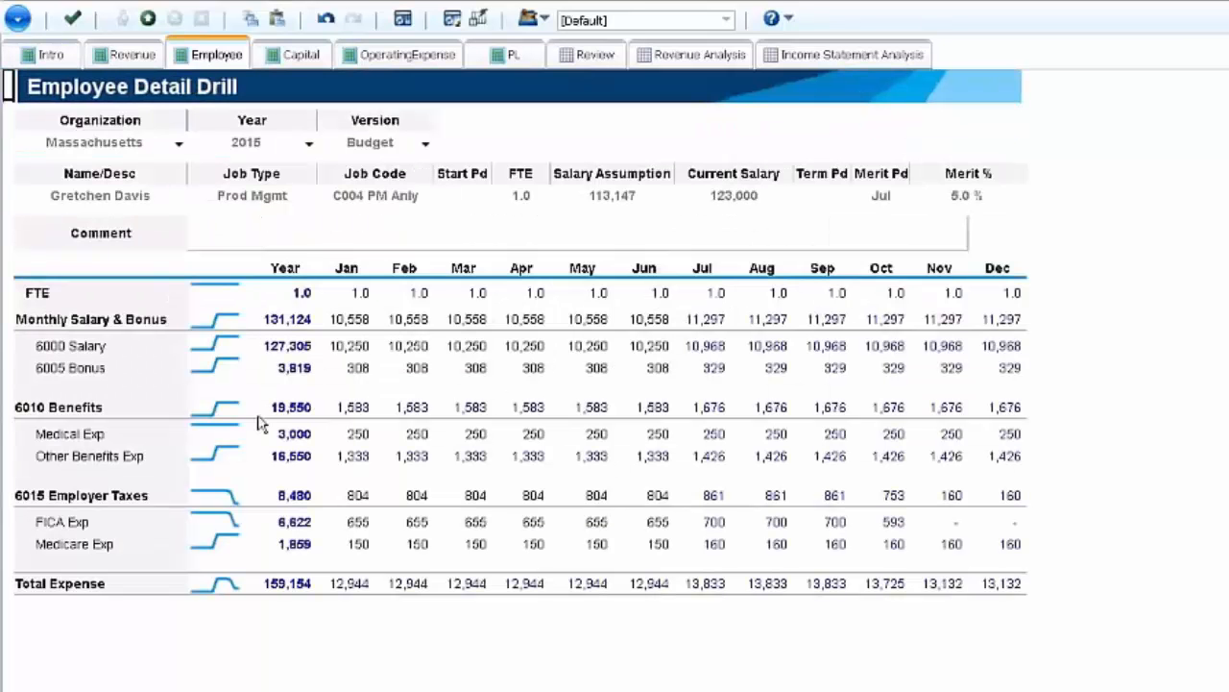
- Commit the employee changes and review the monthly Employee Summary for Massachusetts in the 2015 Budget
click(72, 18)
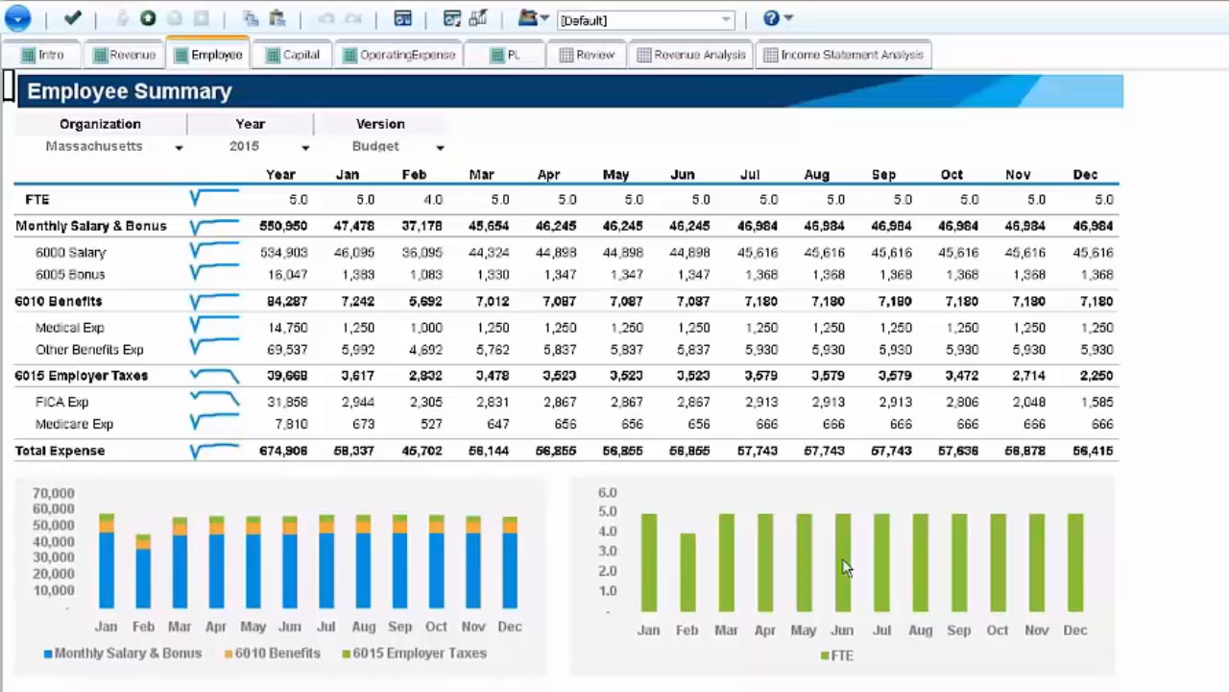
mouse_move(843, 562)
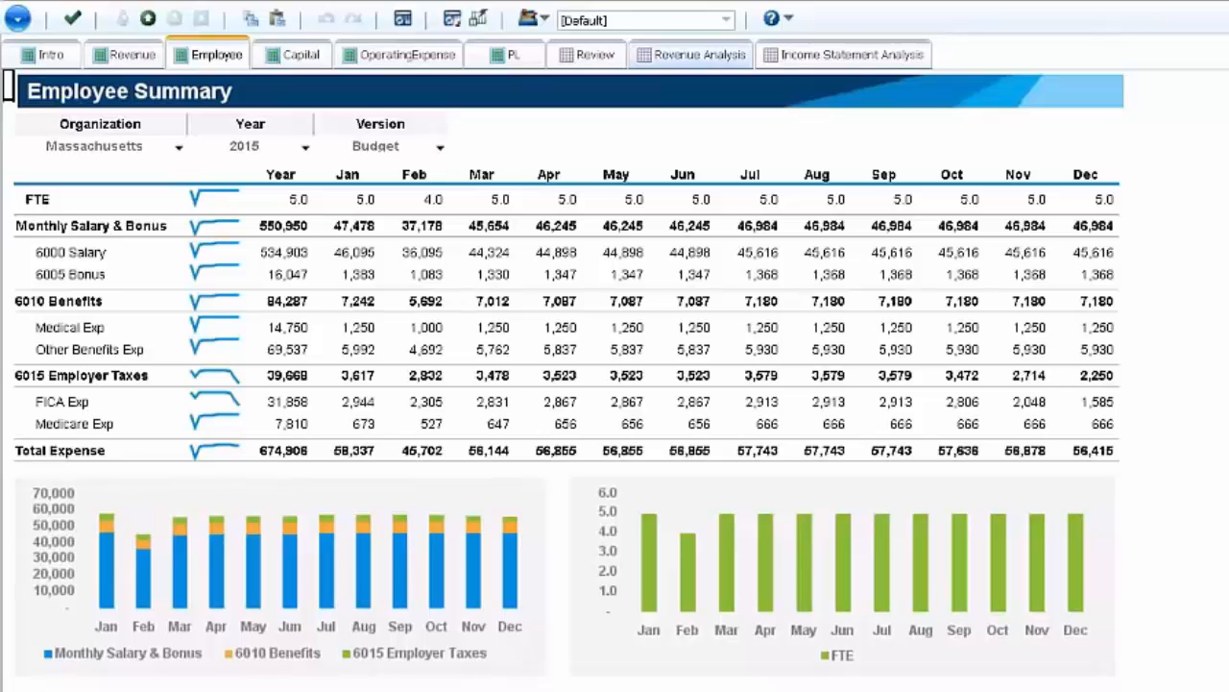
click(611, 176)
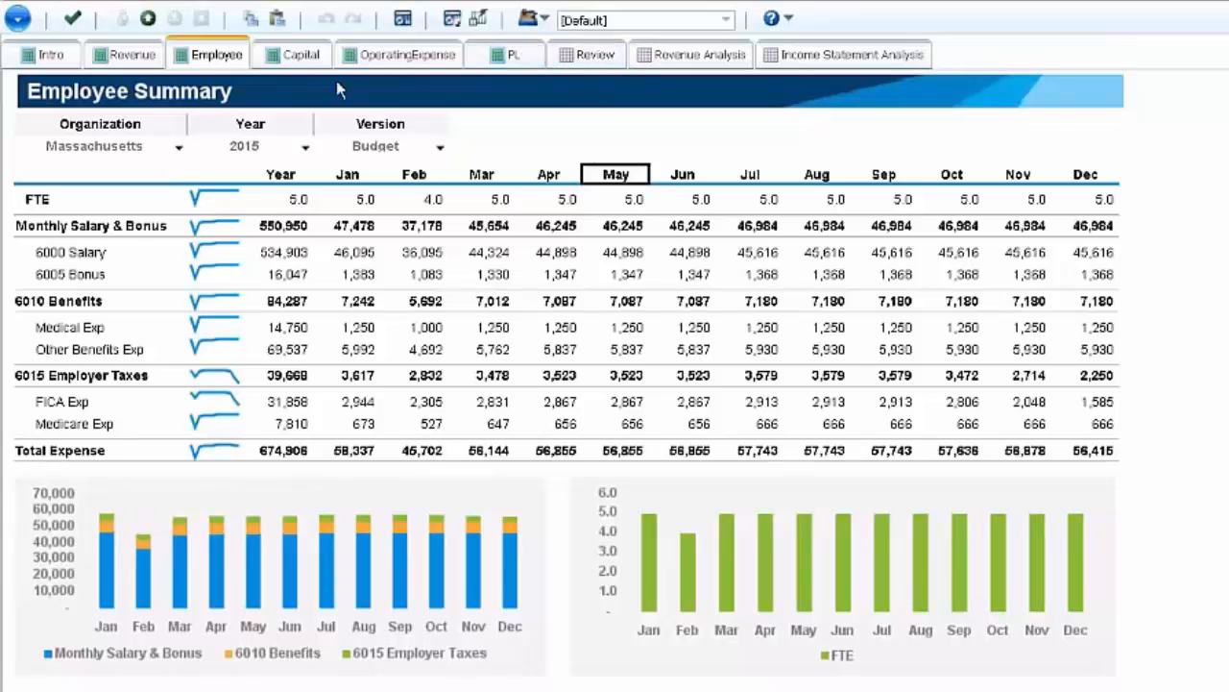
- Open the Massachusetts 2015 Operating Expense plan and select the January amount of 6110 Office Equipment
click(408, 55)
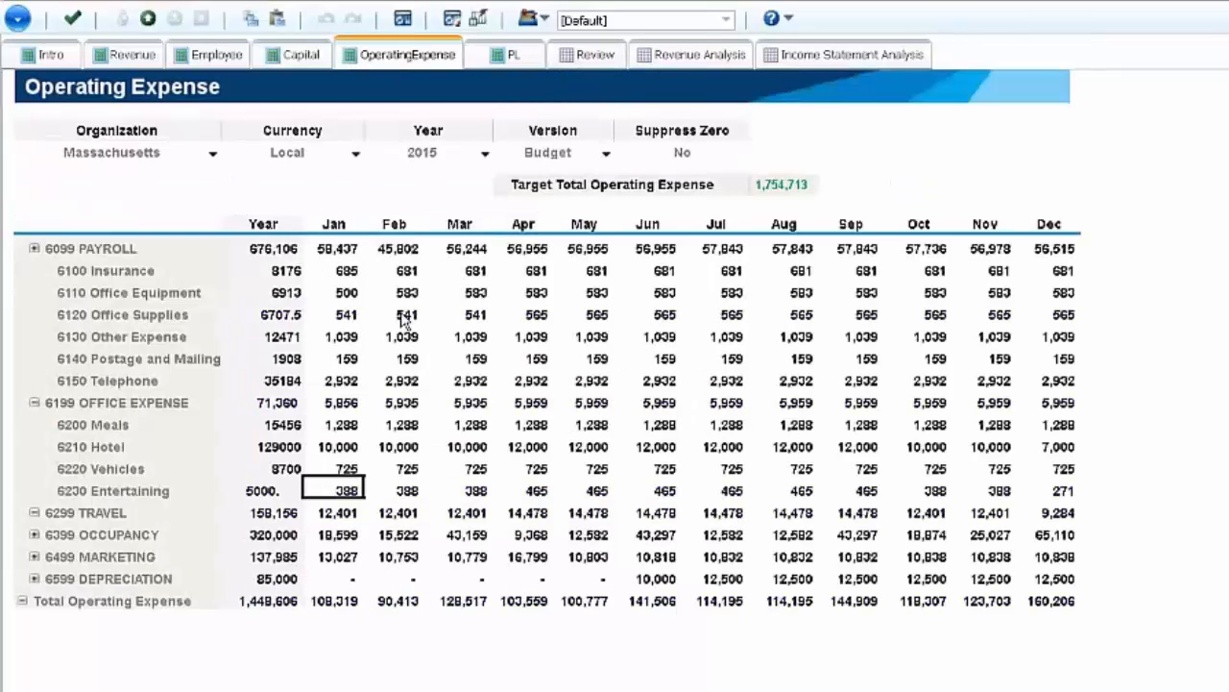
click(404, 317)
click(357, 296)
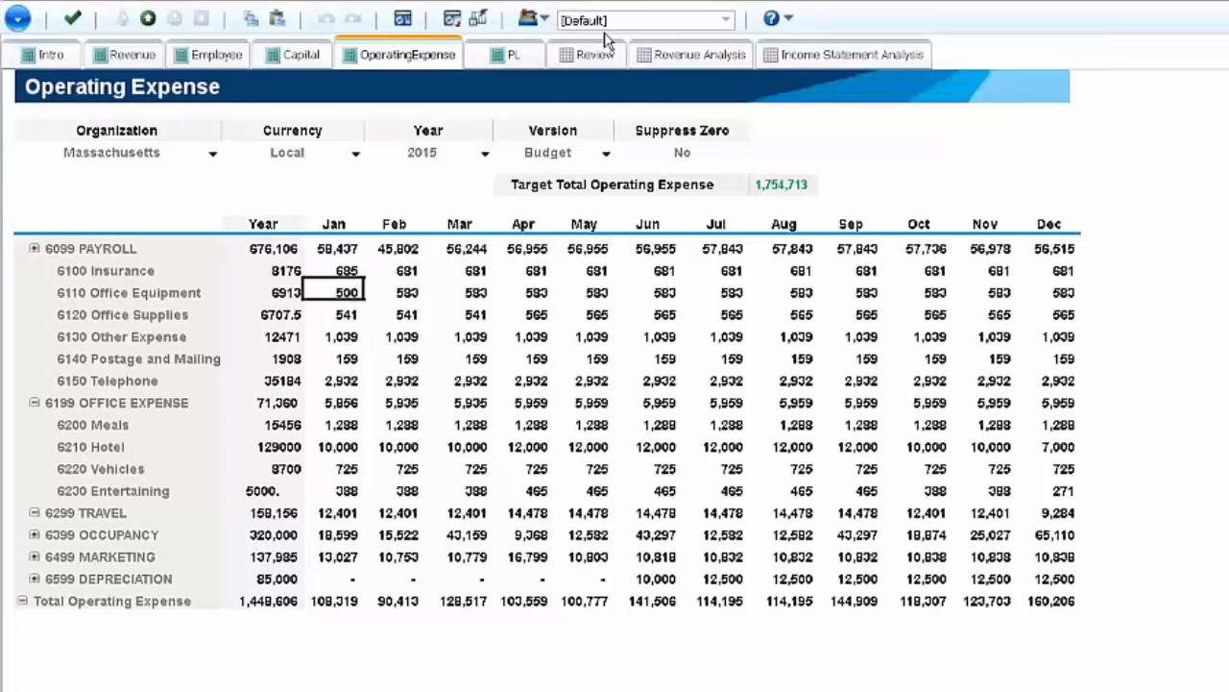
- Create a new sandbox named Demo Sandbox
click(532, 20)
click(549, 43)
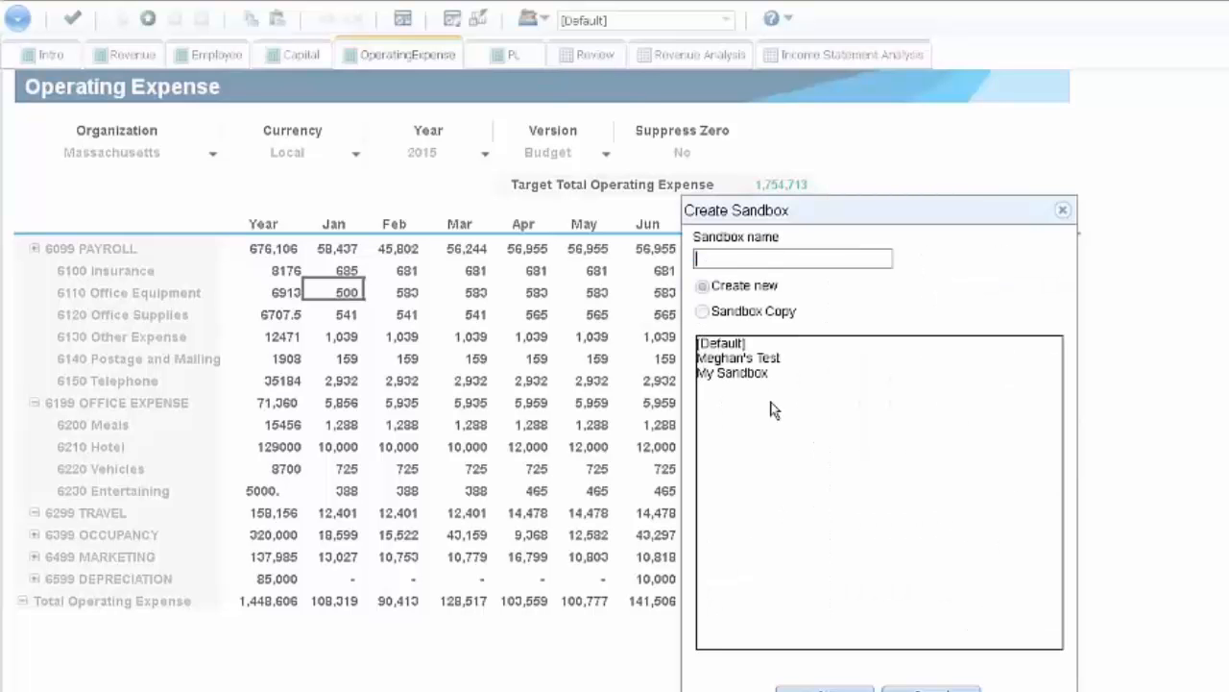
click(746, 359)
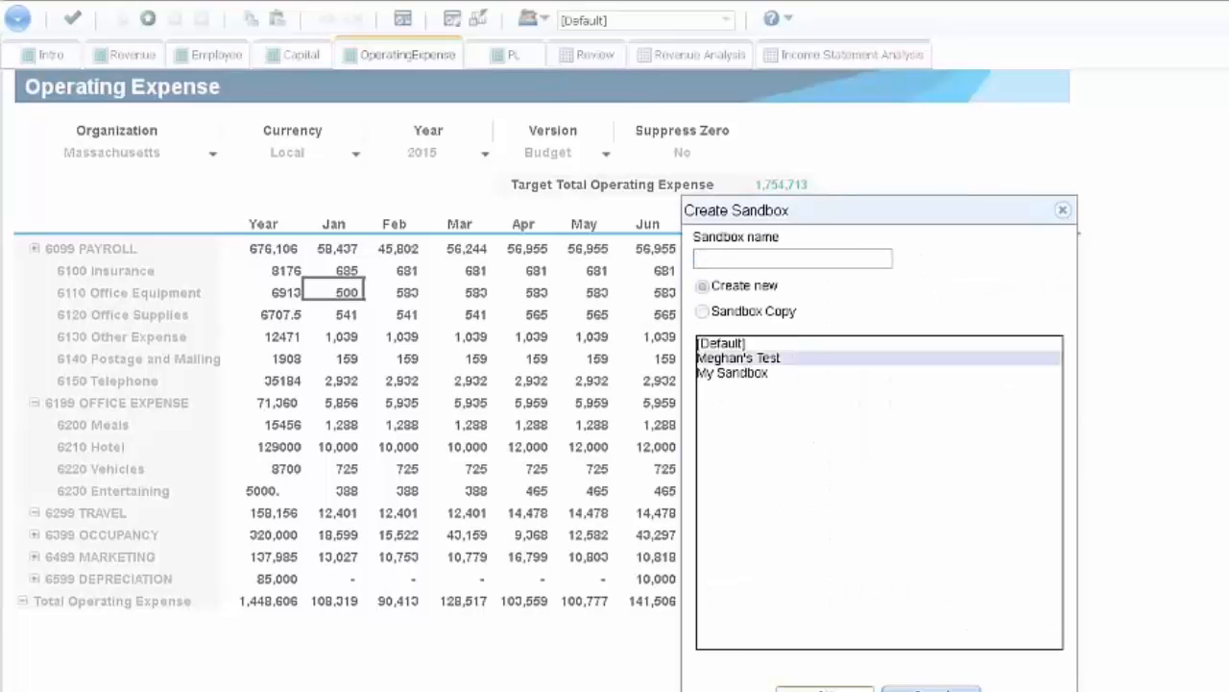
click(824, 688)
click(924, 363)
click(776, 259)
text(Demo Sandbox)
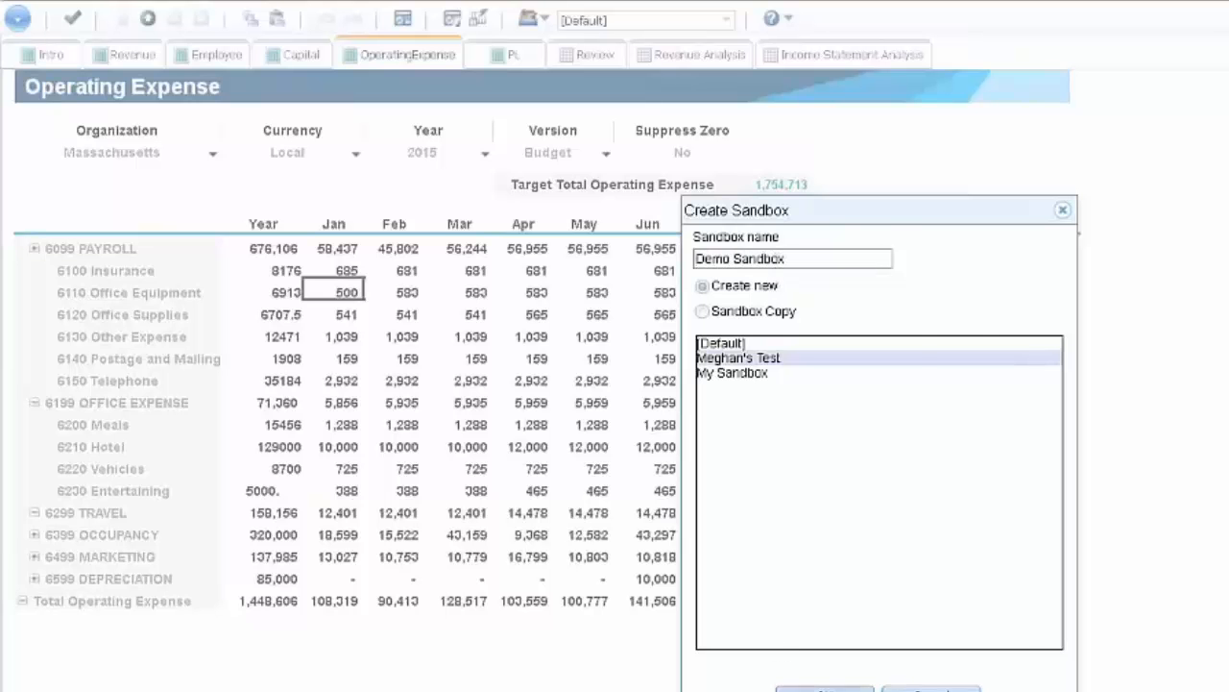
click(799, 684)
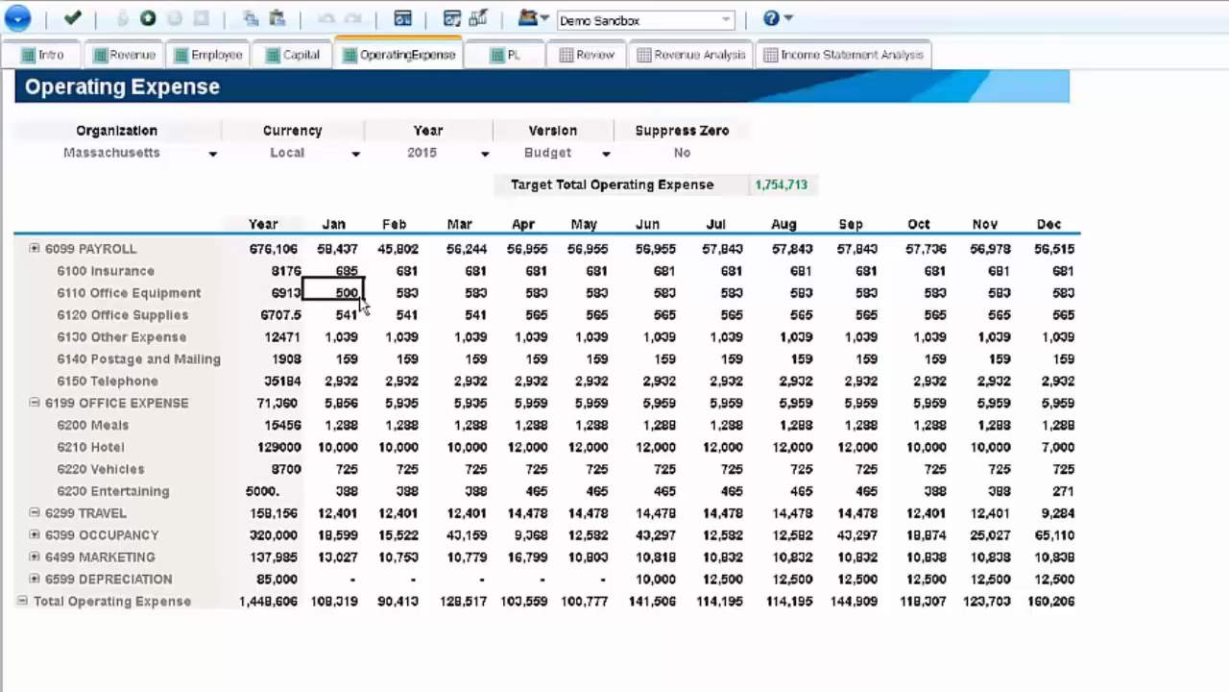
- In Demo Sandbox, set the January amount of 6110 Office Equipment to 6,000
text(5)
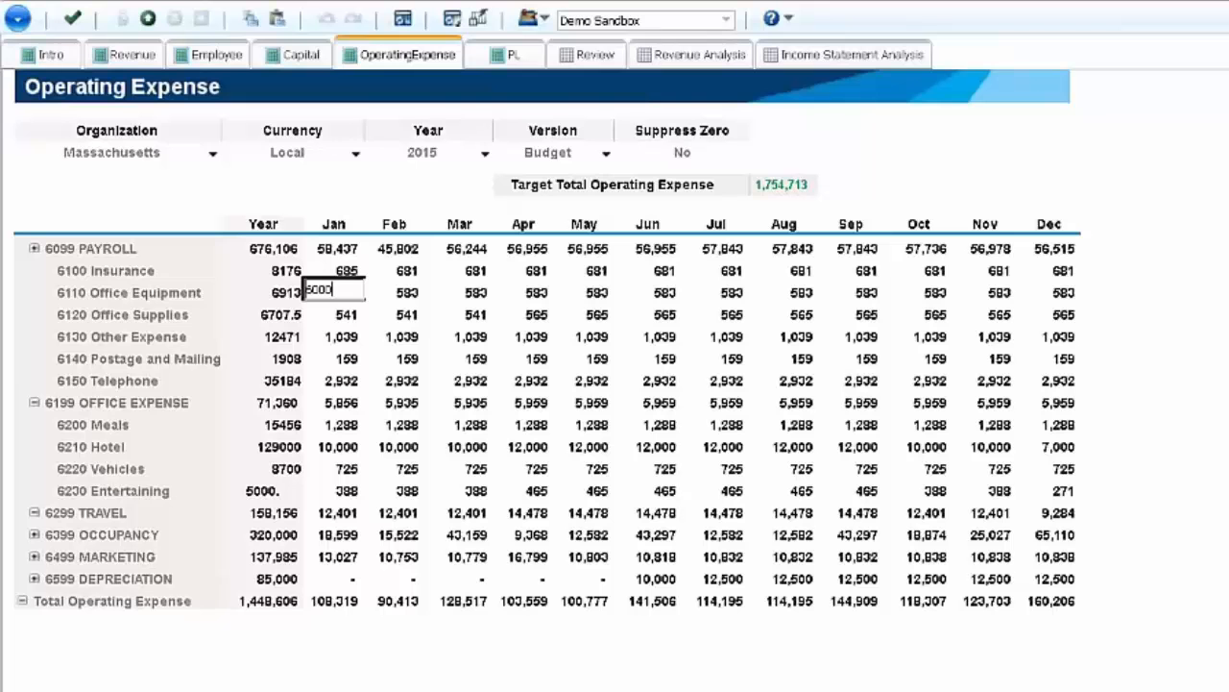
key(Return)
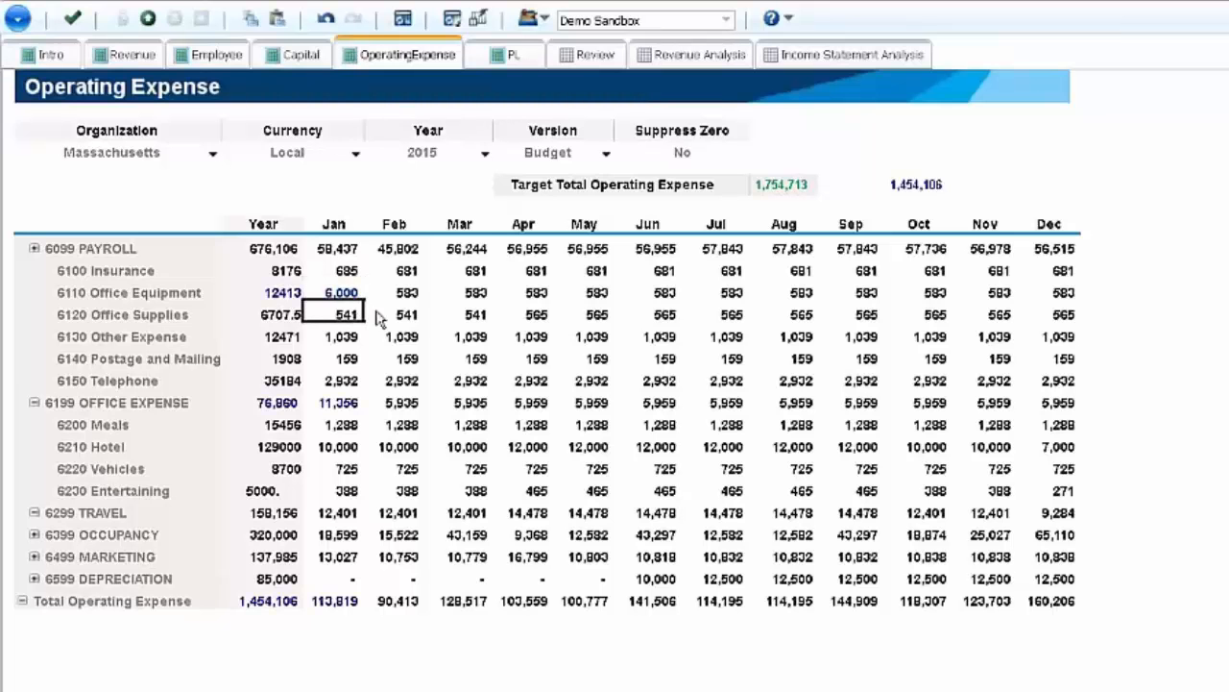
click(351, 297)
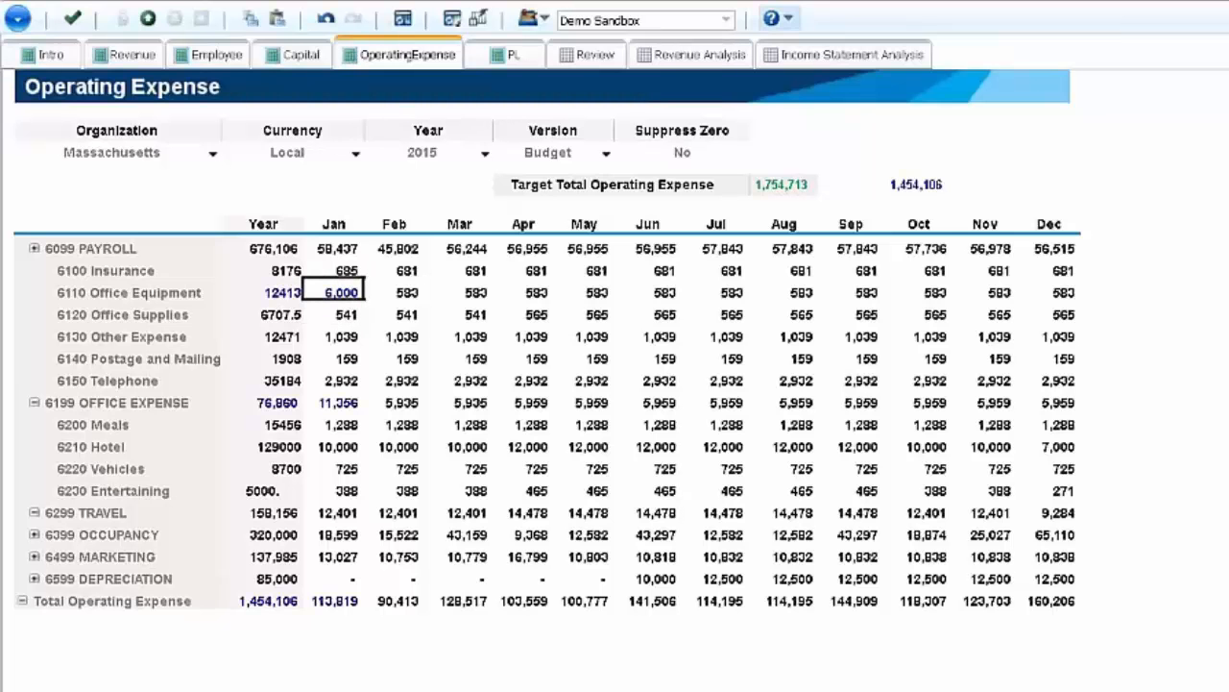
- Compare the January Office Equipment amount in the [Default] sandbox and in My Sandbox
click(727, 20)
click(586, 38)
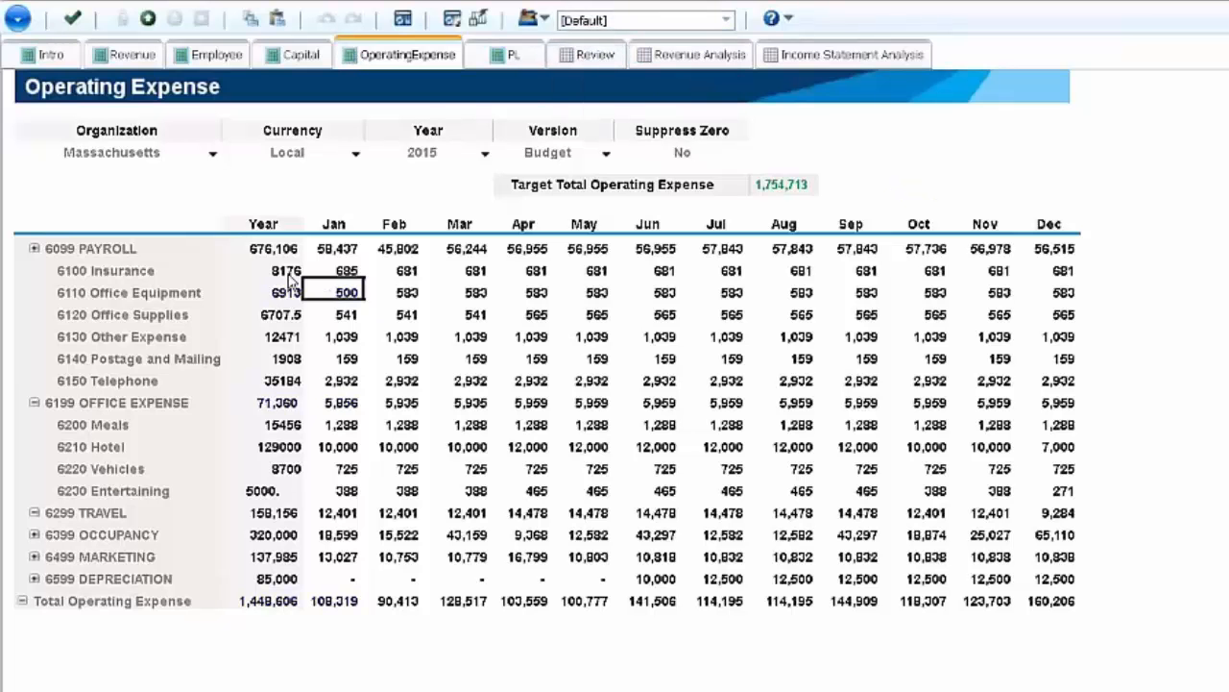
click(368, 287)
click(336, 287)
click(397, 293)
click(353, 294)
click(728, 24)
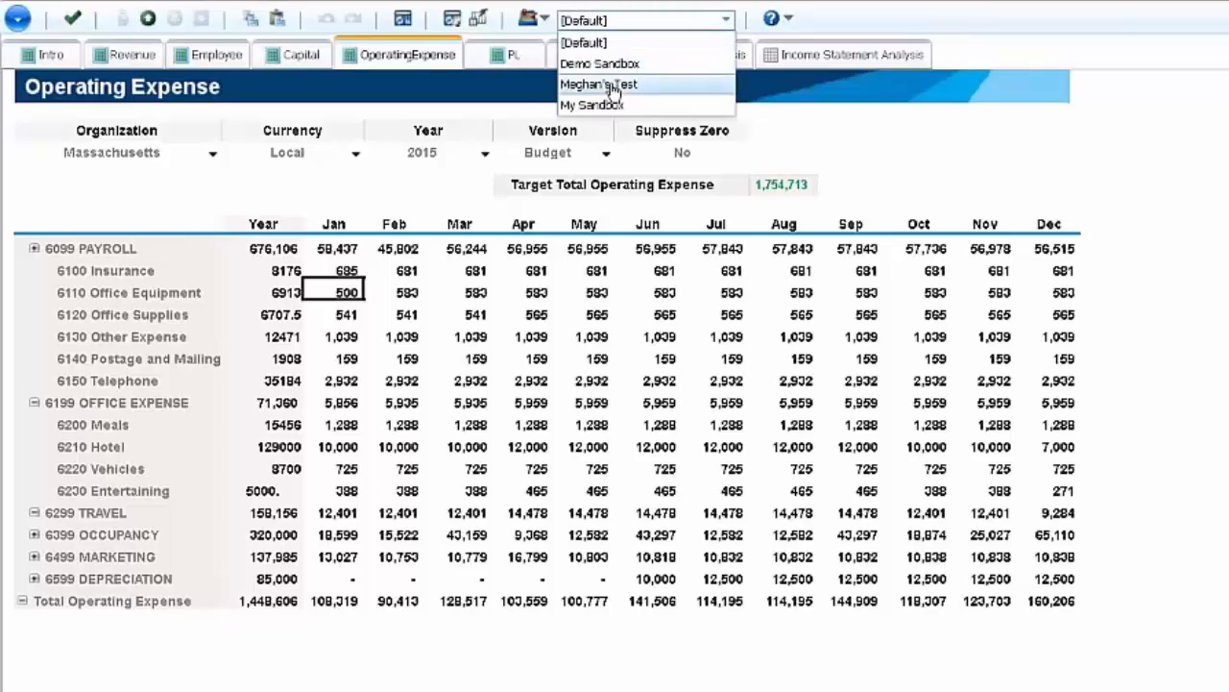
click(607, 100)
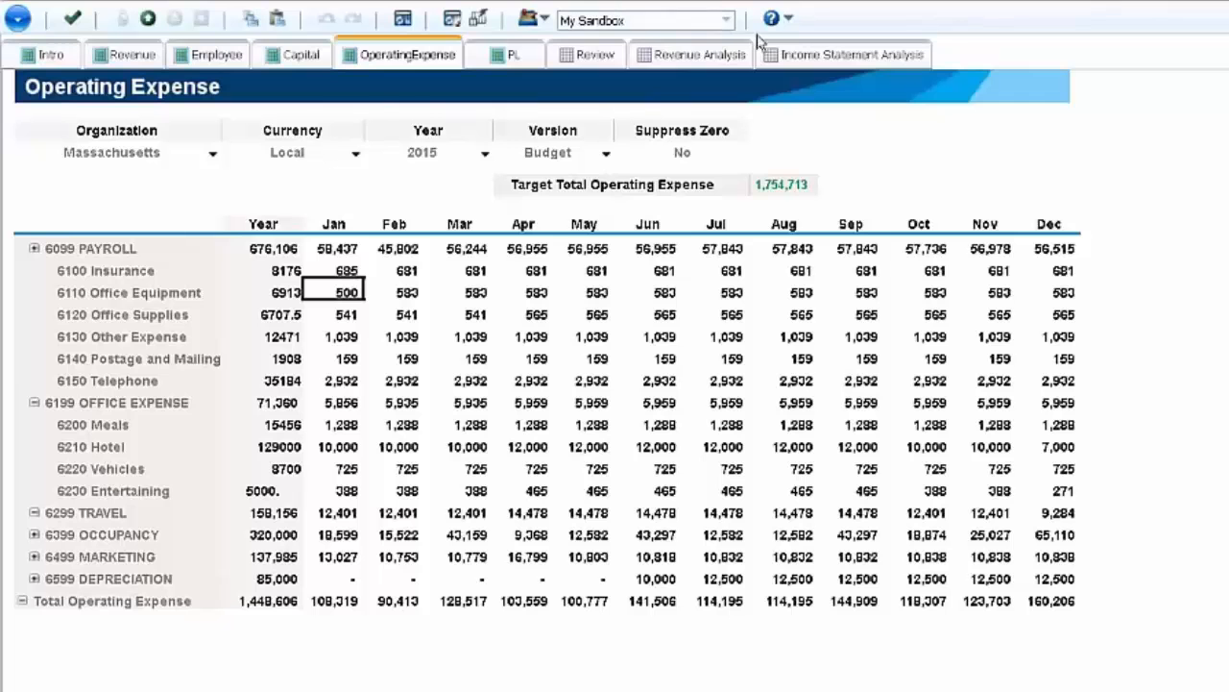
- Switch back to Demo Sandbox and commit its Operating Expense changes
click(727, 22)
click(620, 64)
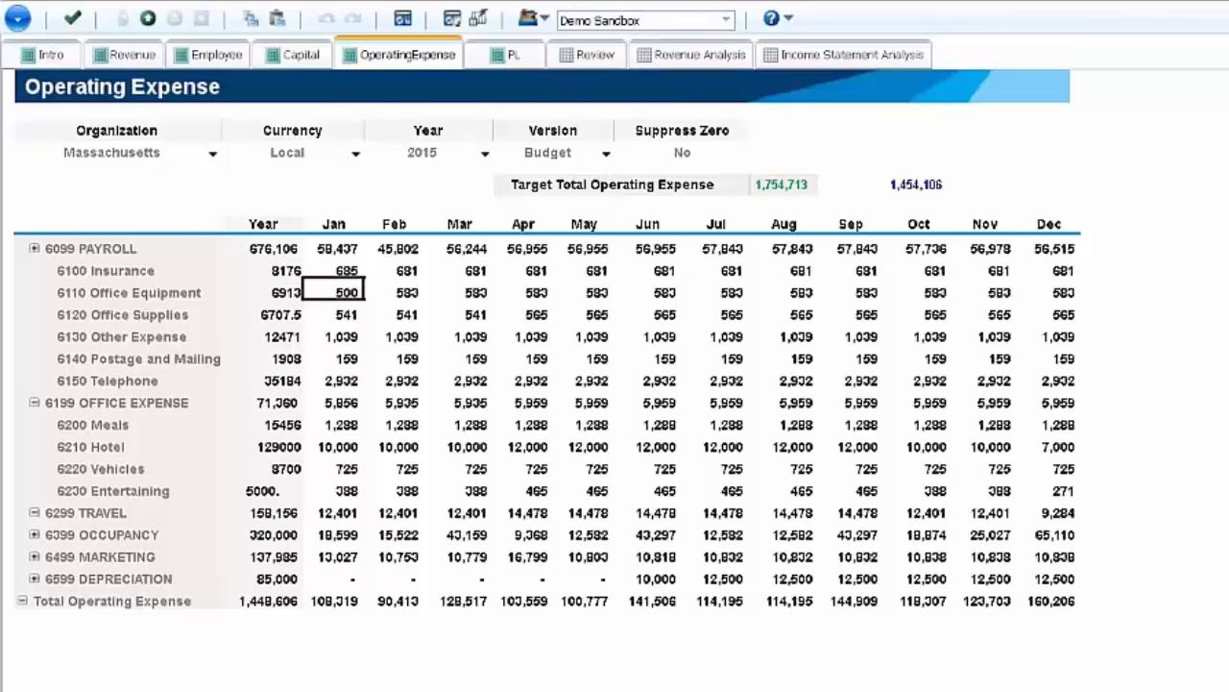
click(73, 19)
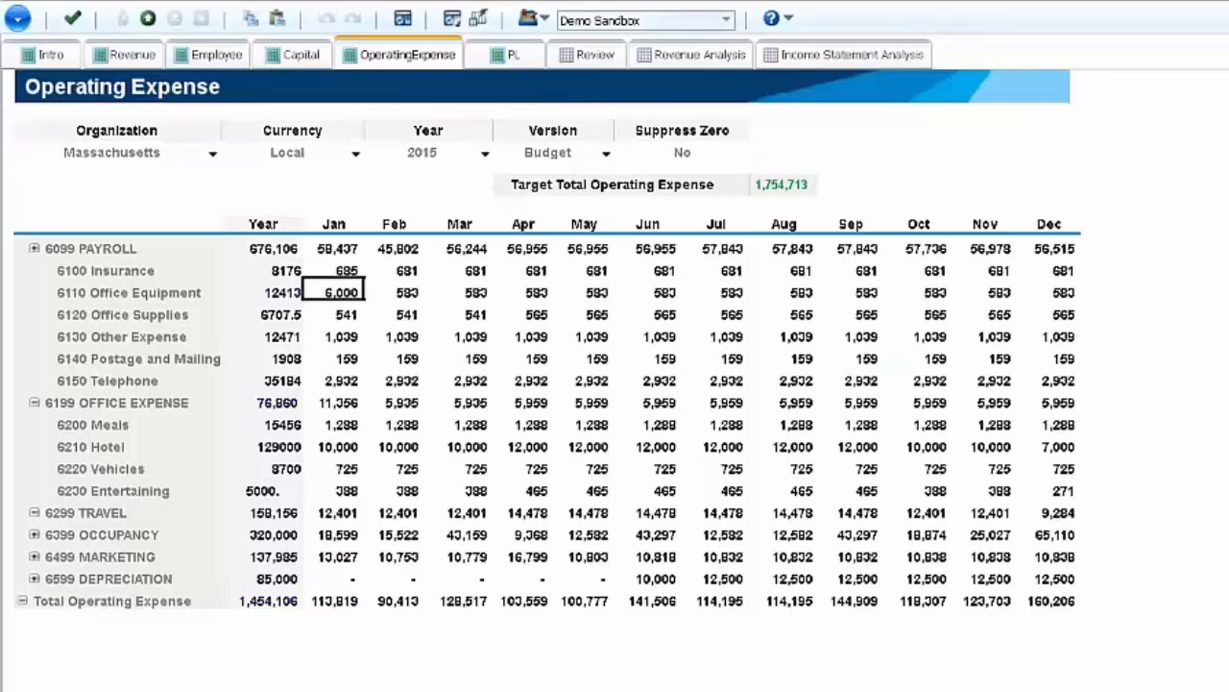
- Return to the [Default] sandbox and check the committed January Office Equipment amount in Operating Expense
click(727, 21)
click(615, 42)
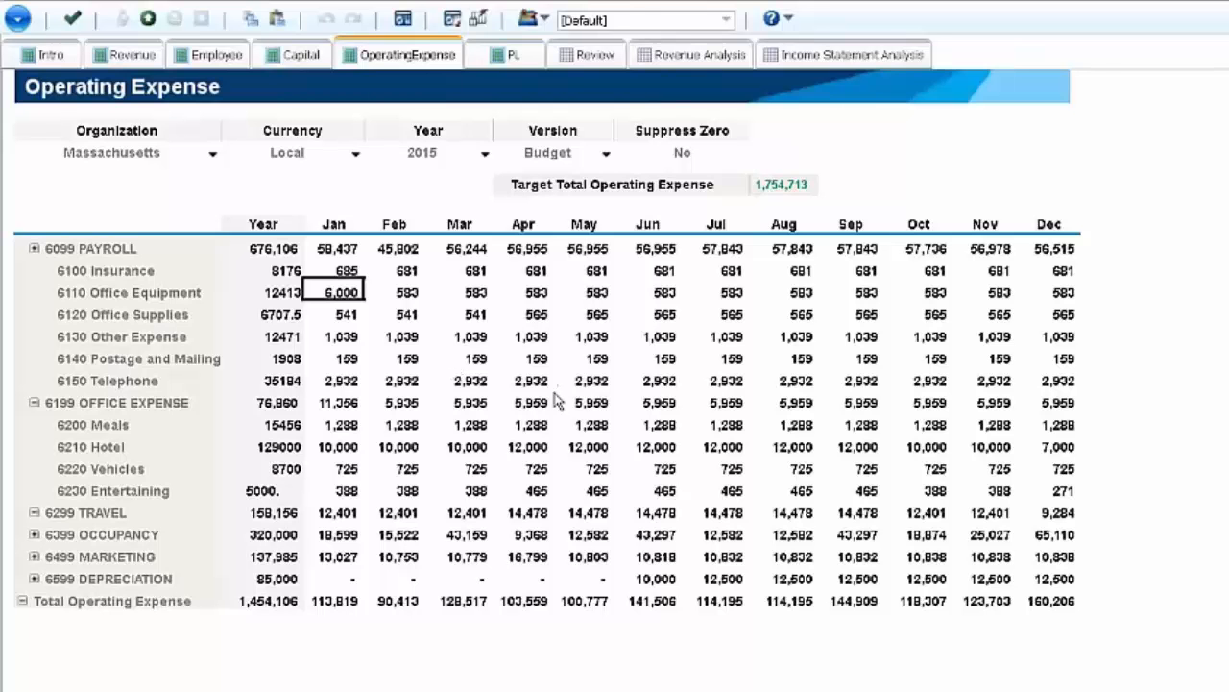
click(525, 445)
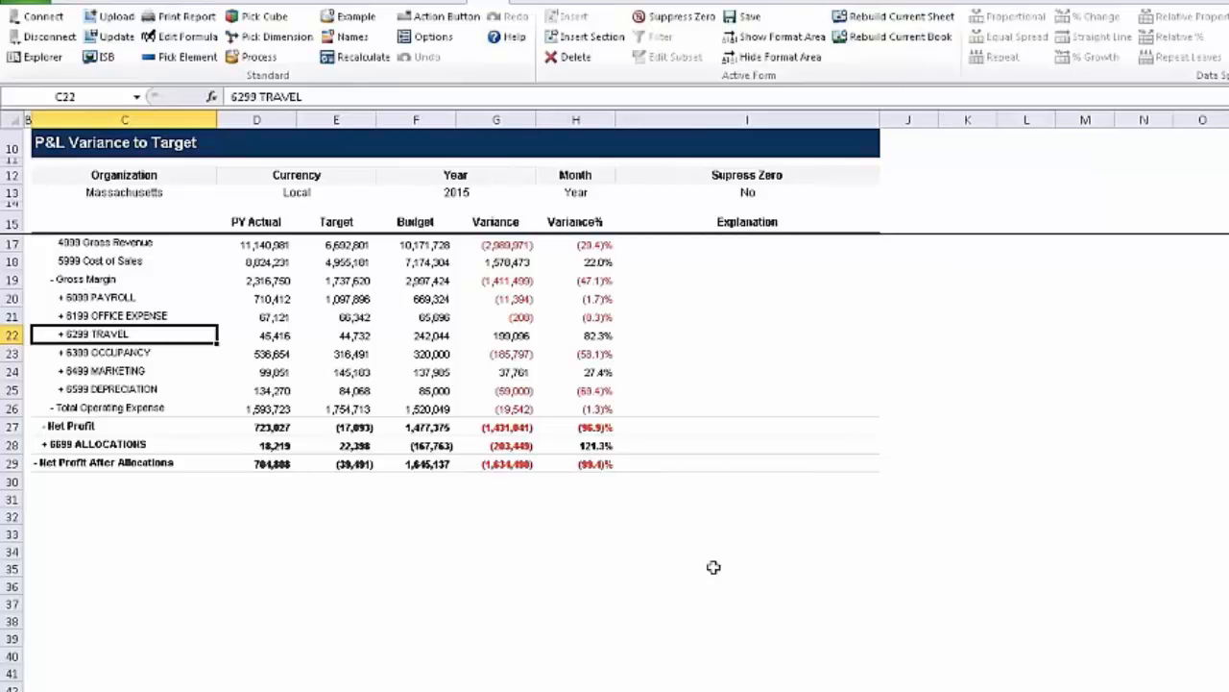
- From the P&L Variance to Target workbook in Excel, open the Load UnitsSold from SPSS TurboIntegrator process and reposition its window
click(83, 5)
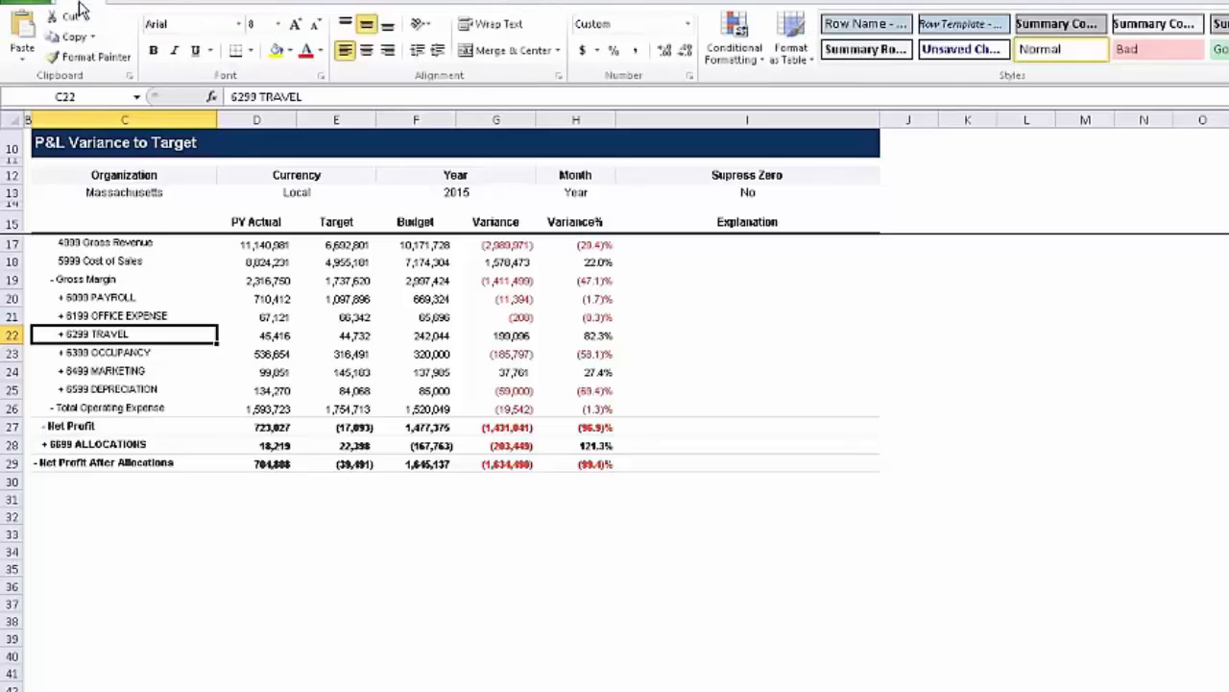
click(514, 6)
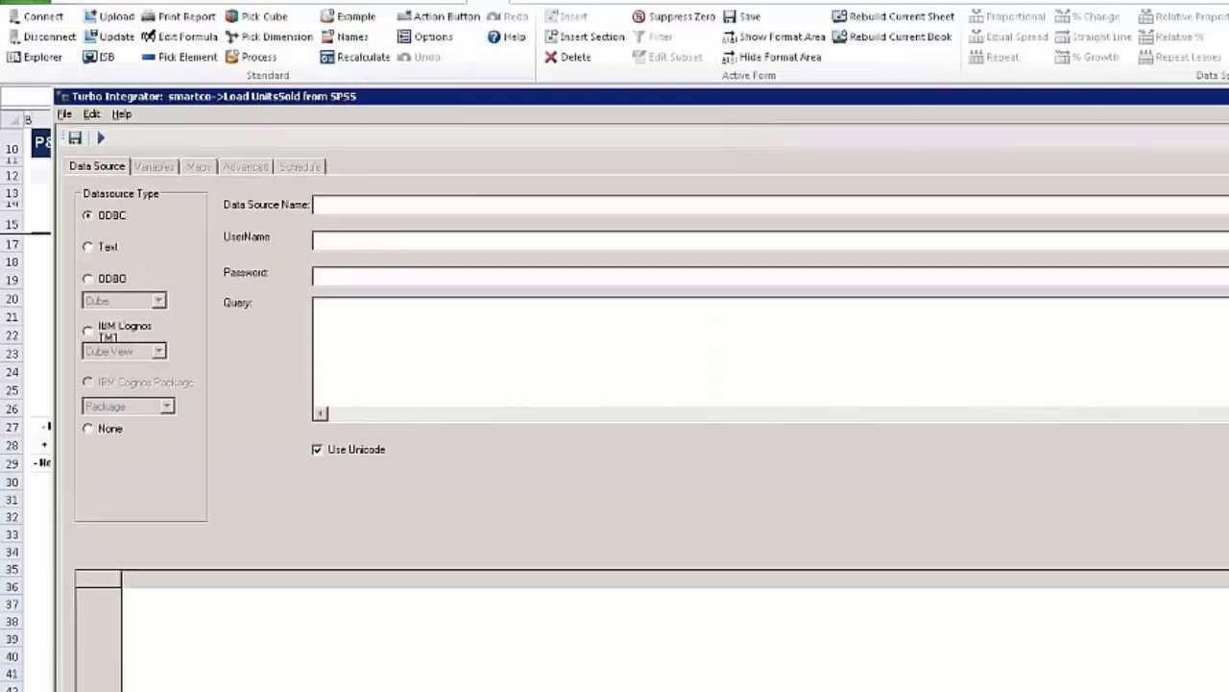
drag(614, 97, 542, 103)
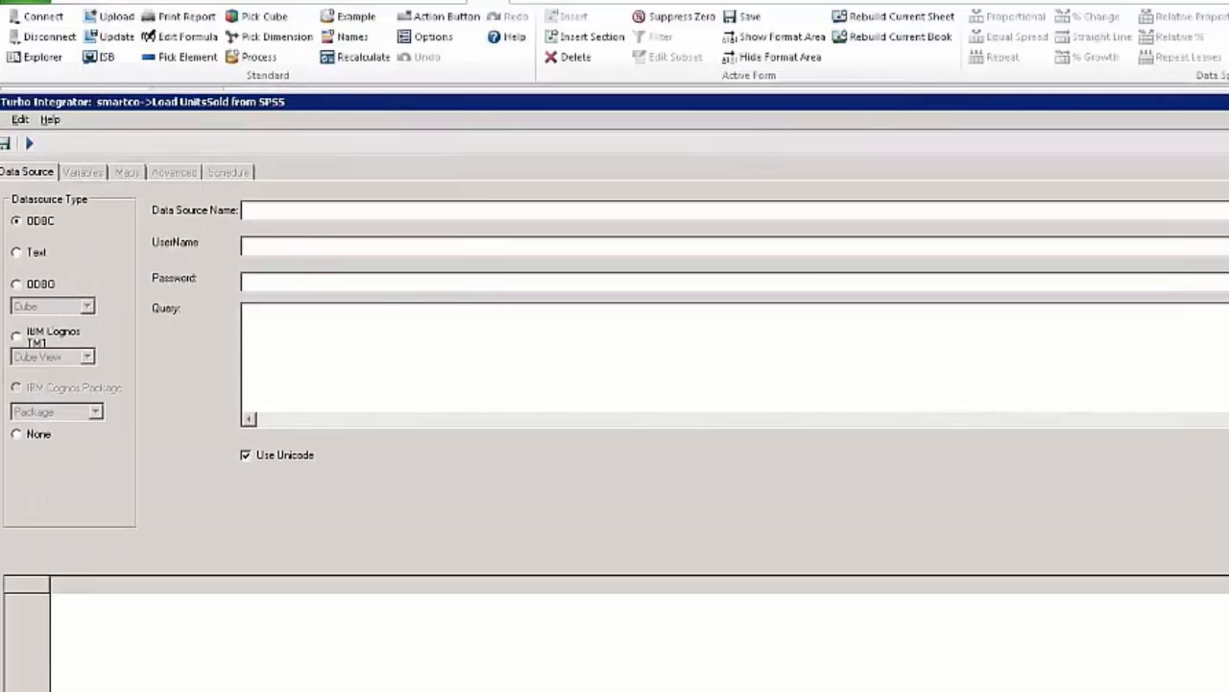
drag(404, 102, 558, 40)
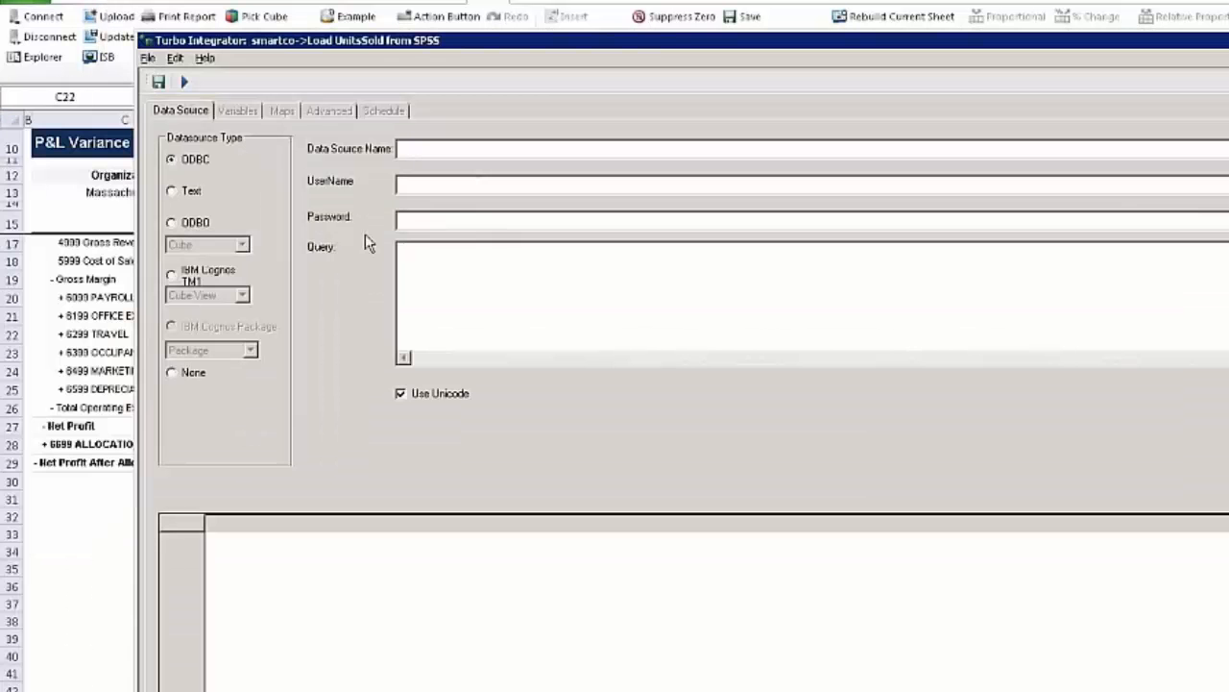
- Examine the process's data source settings for the IBM Cognos TM1 cube view and ODBC types
click(191, 276)
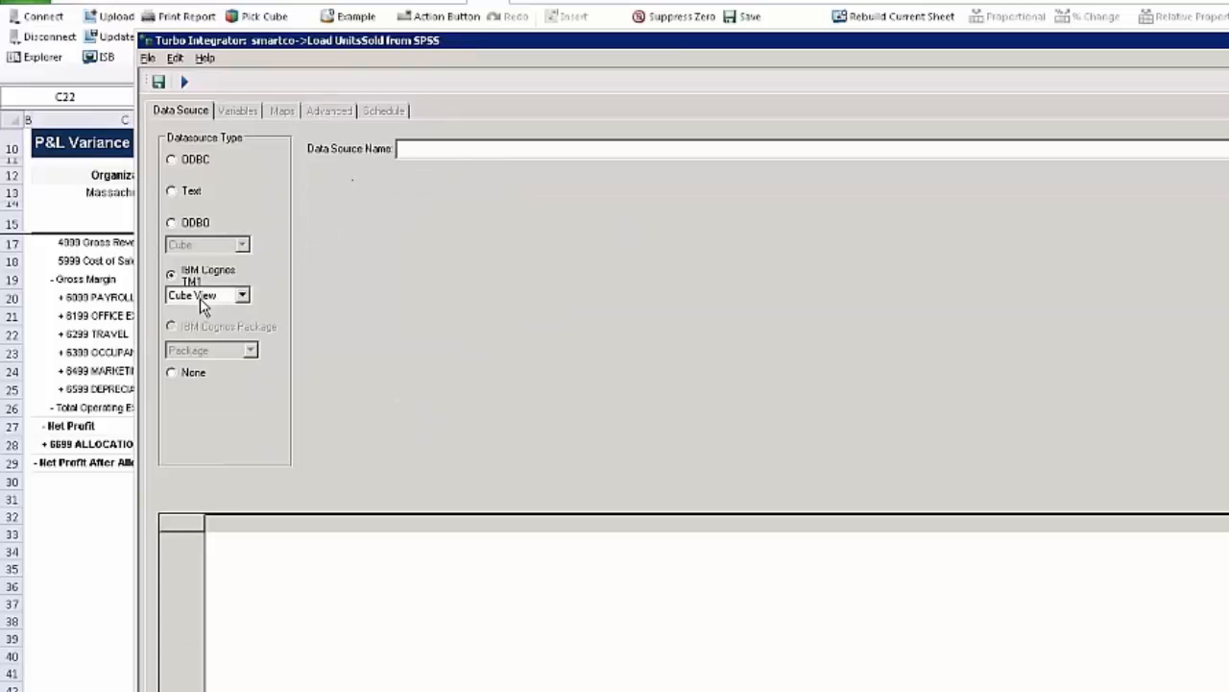
click(204, 161)
click(478, 149)
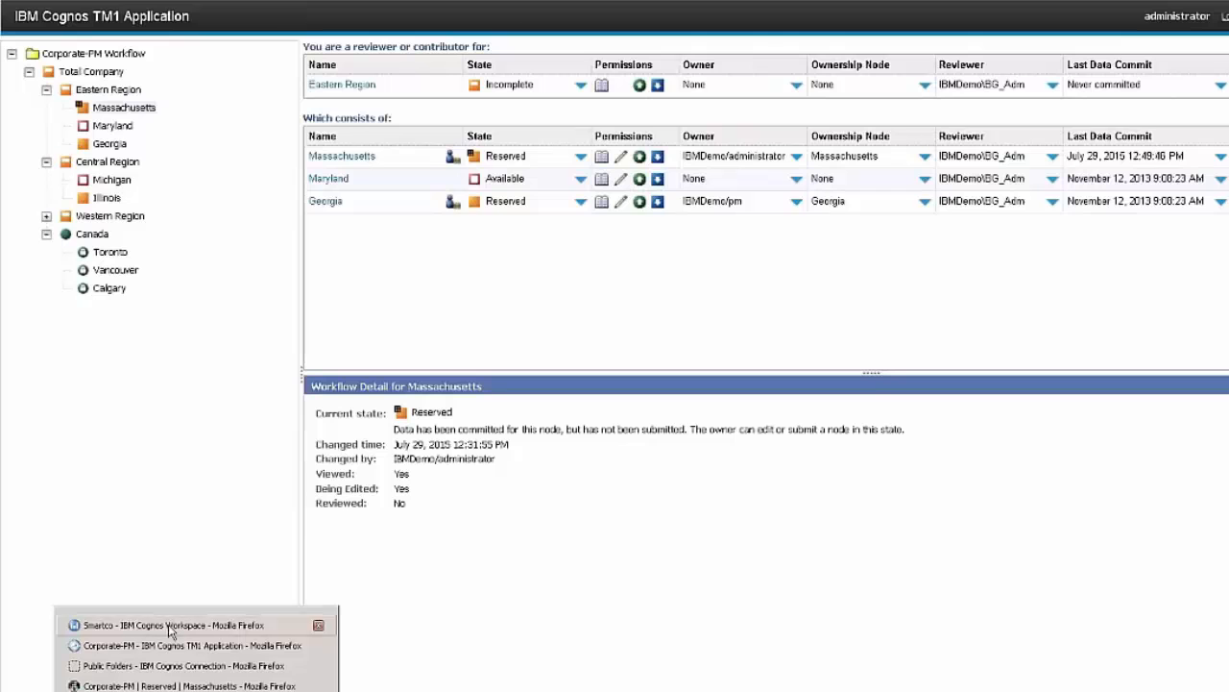
- Switch to the Smartco IBM Cognos Workspace dashboard in Firefox and open the Welcome to SmartCo page
click(170, 628)
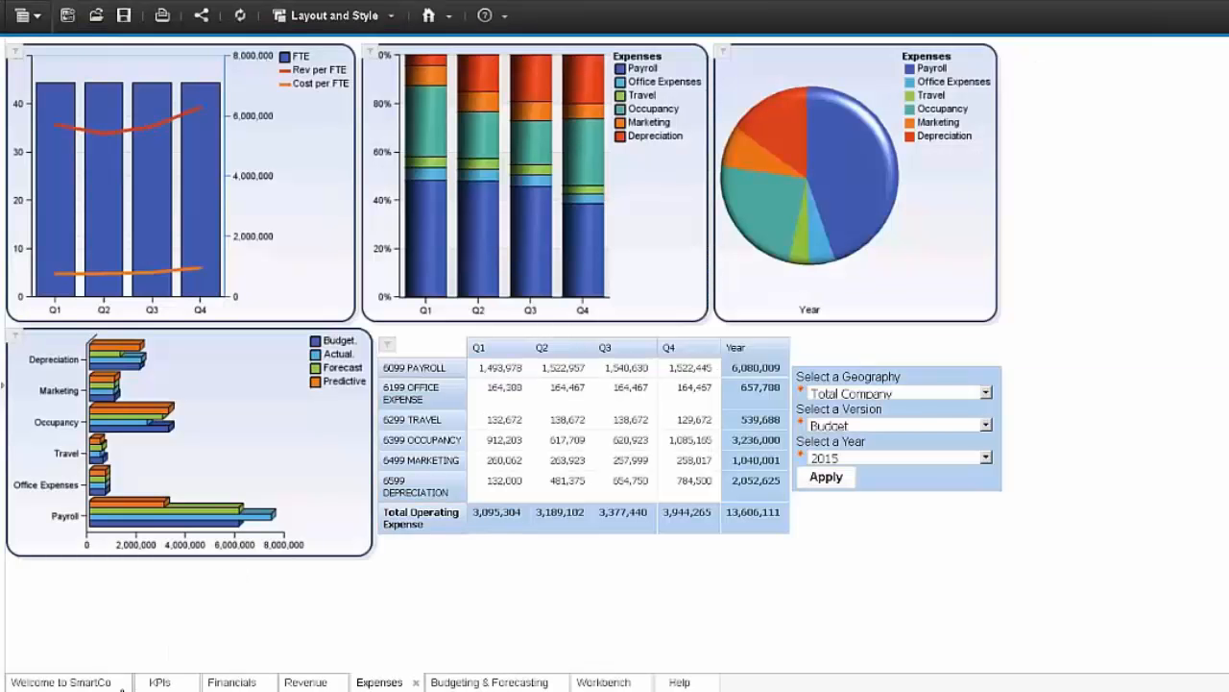
click(96, 682)
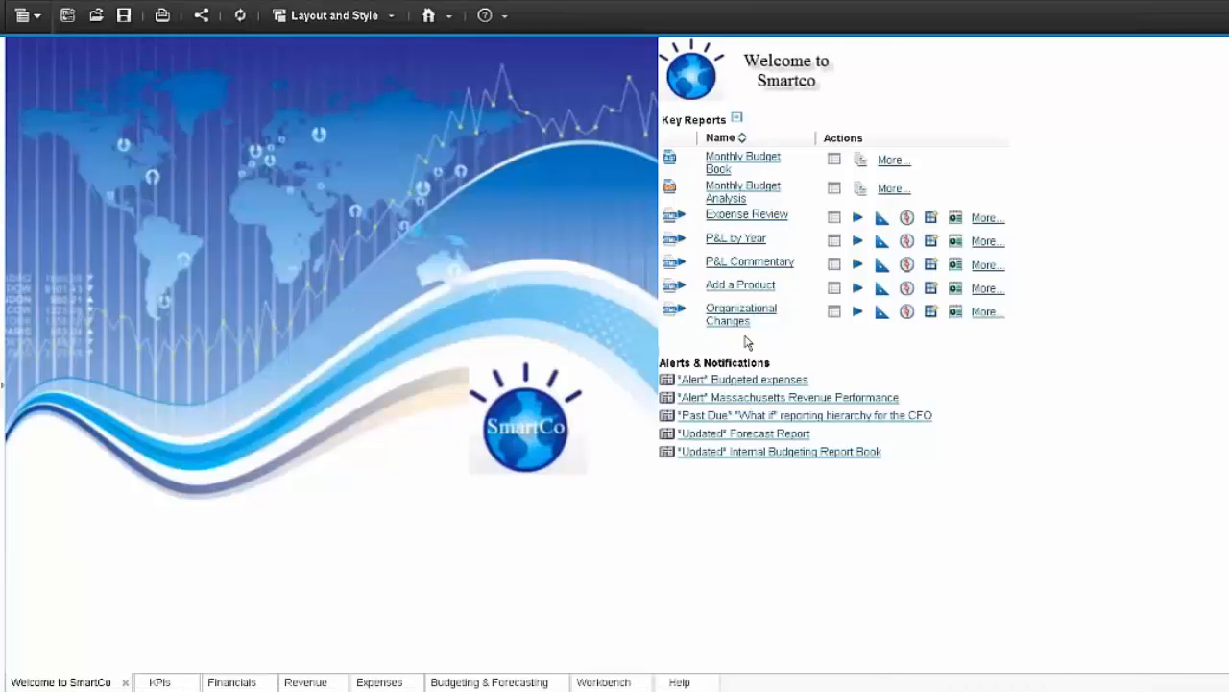
- Read the Massachusetts Revenue Performance alert report, drilling down from the year to quarters and into the Q1 months, and close it
click(753, 398)
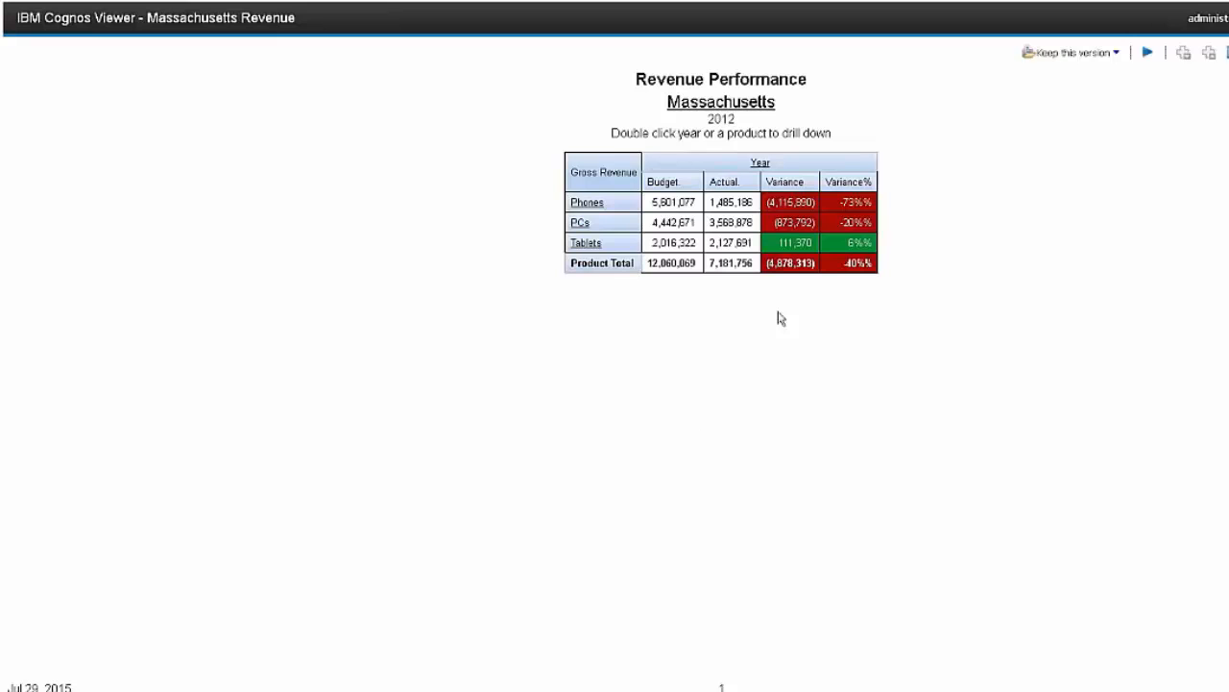
double_click(763, 165)
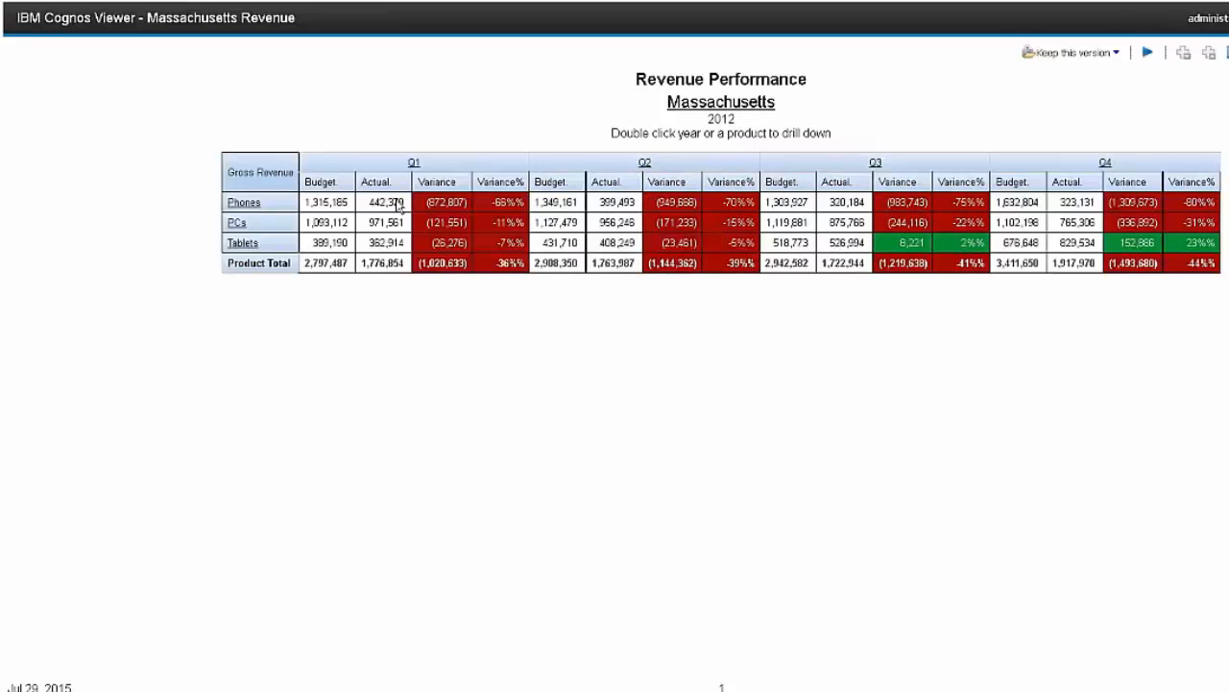
double_click(413, 165)
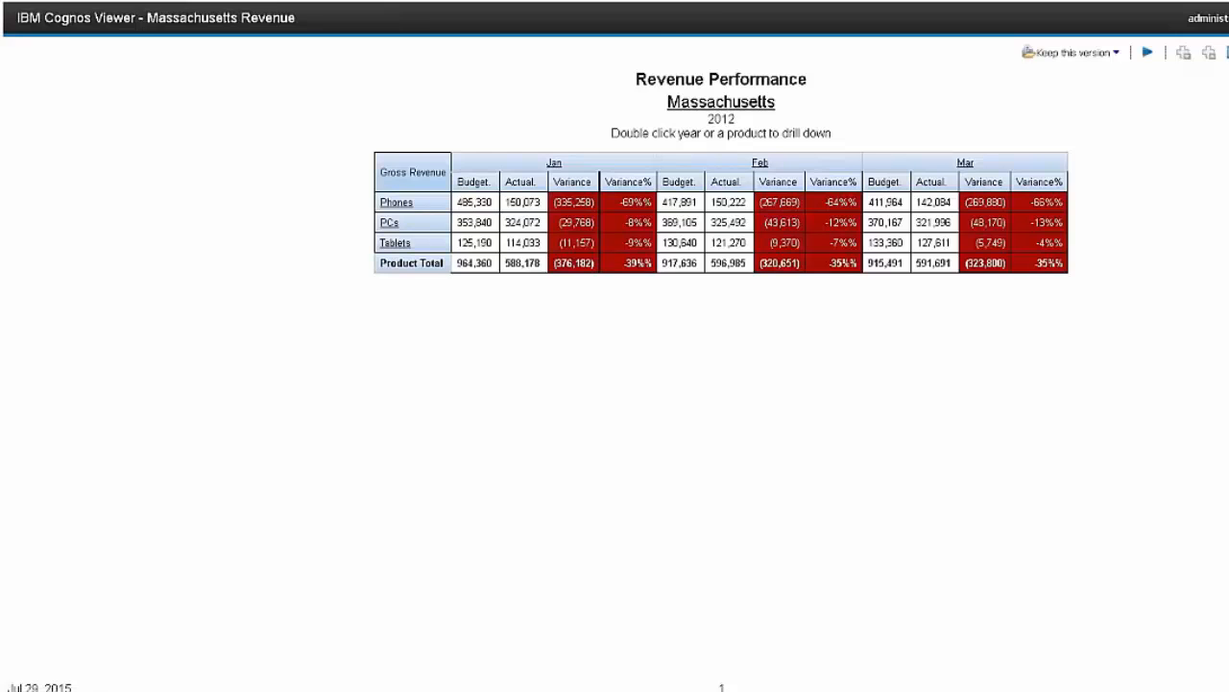
key(ctrl+w)
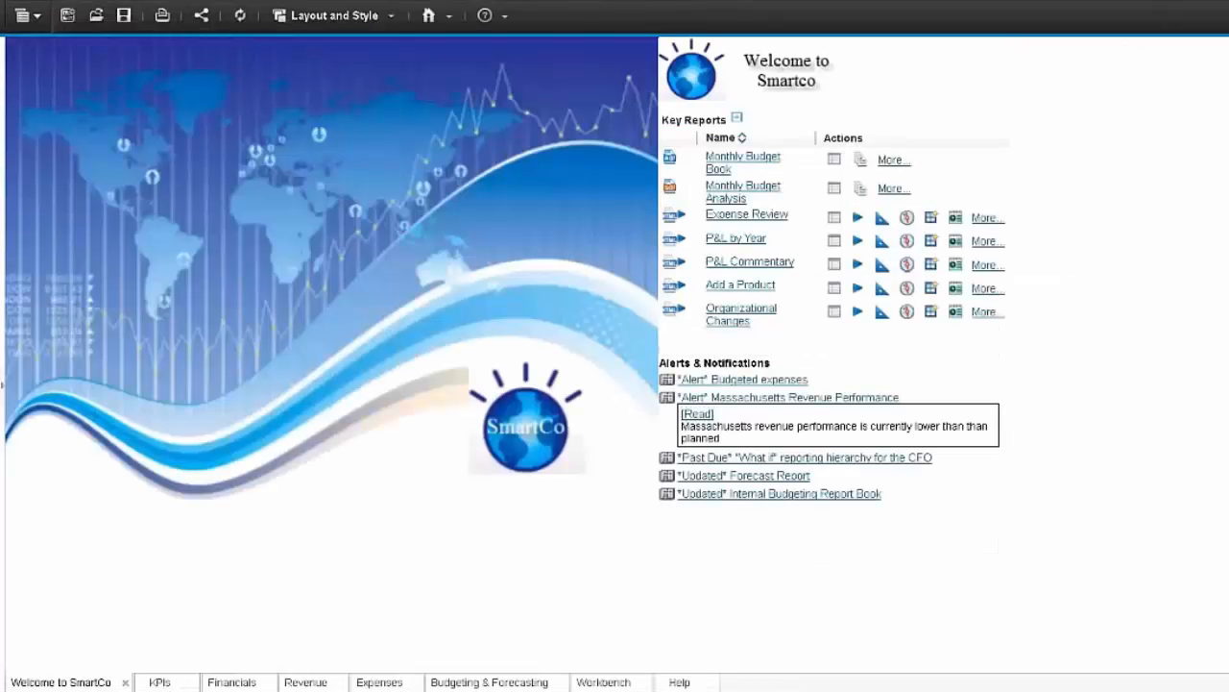
- On the KPIs page, drill down on Gross Revenue in the Year over Year $ Variances chart
click(163, 682)
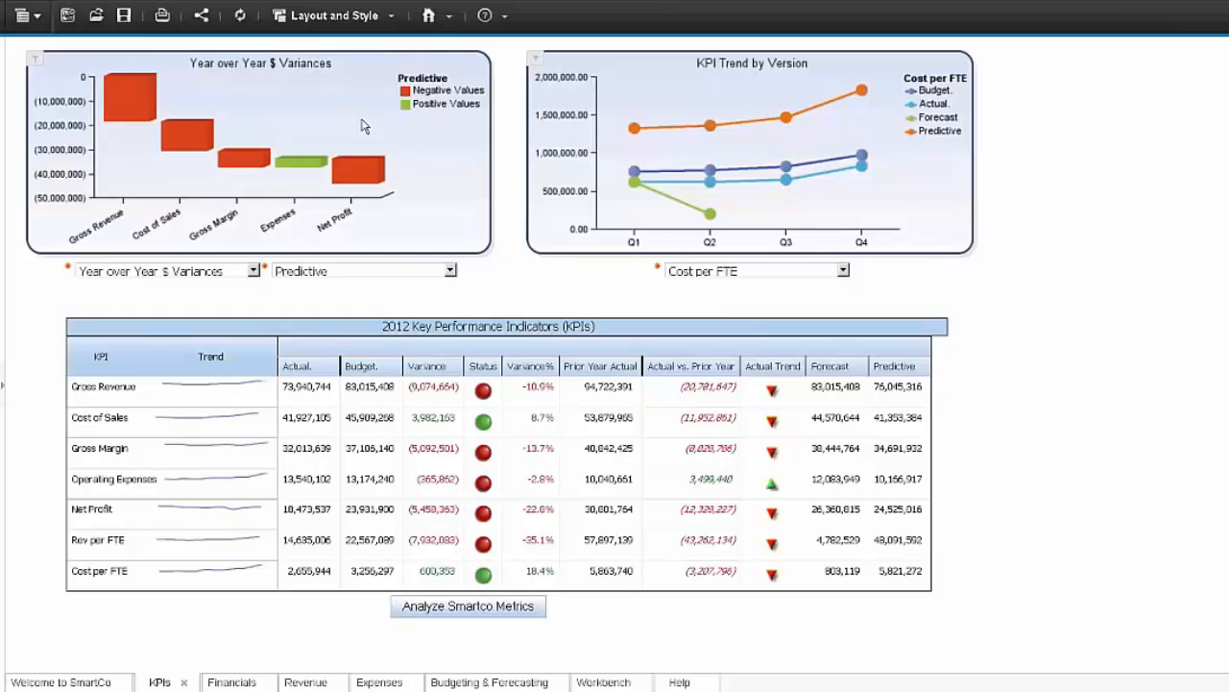
click(127, 100)
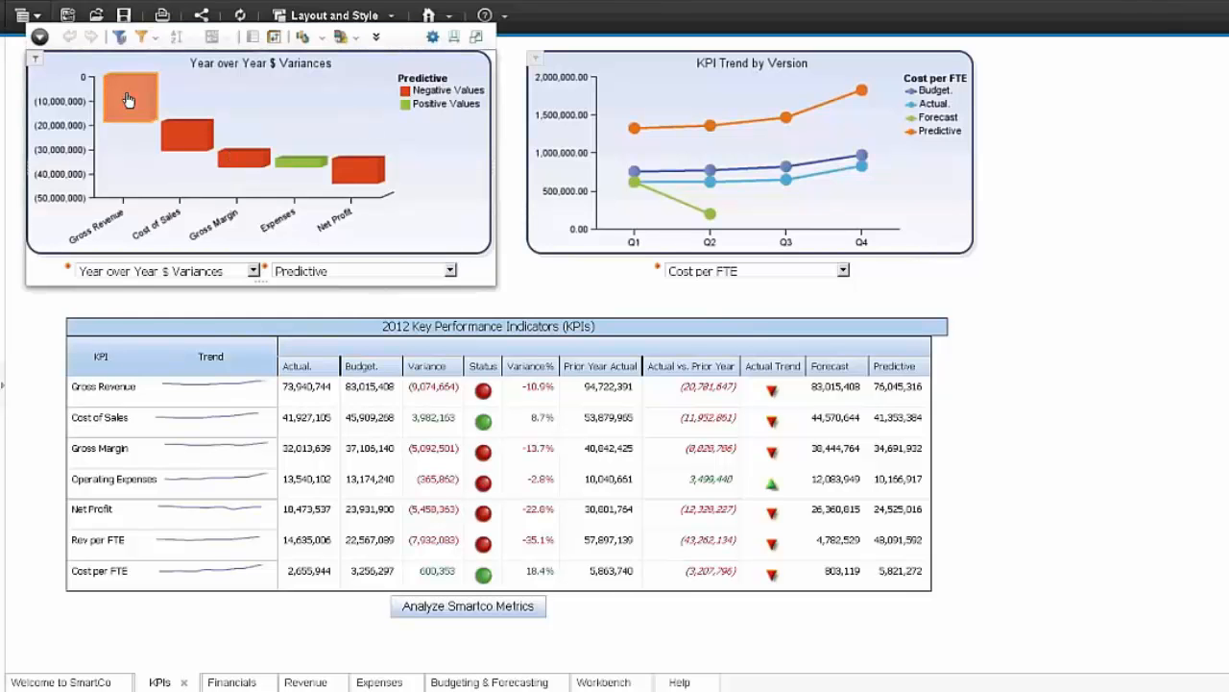
right_click(128, 100)
key(Escape)
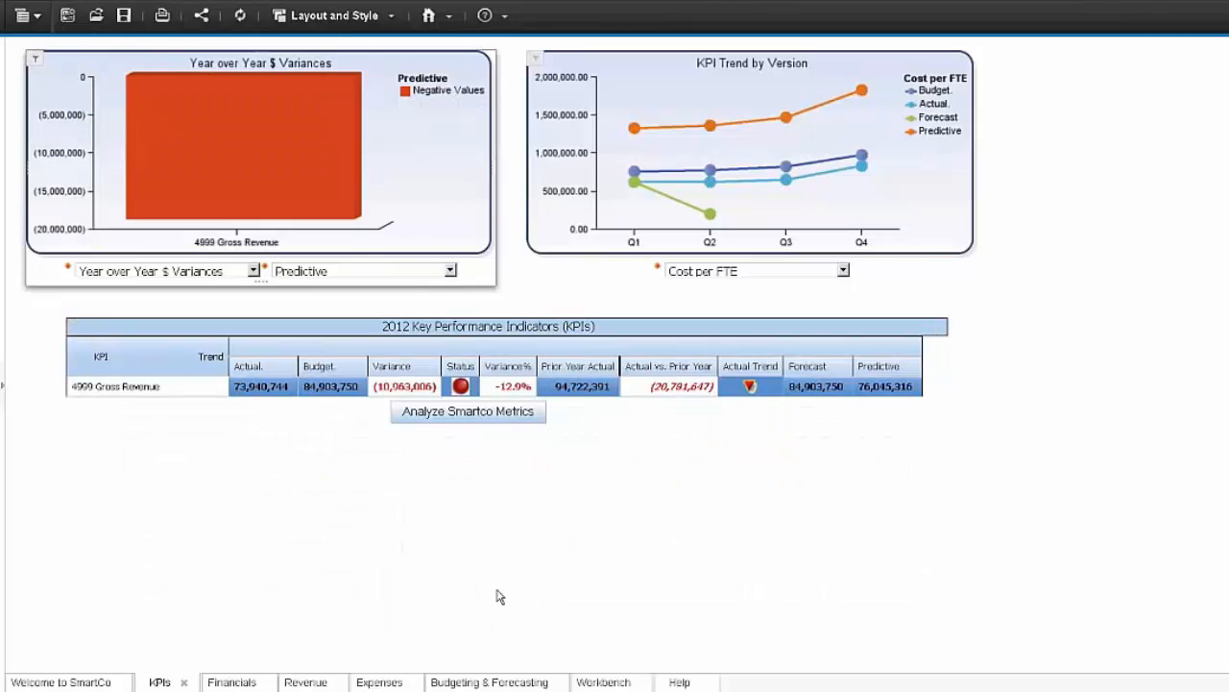
- Review the Financials page's P&L view choices and Commentary section, and look at the Revenue page's charts
click(232, 682)
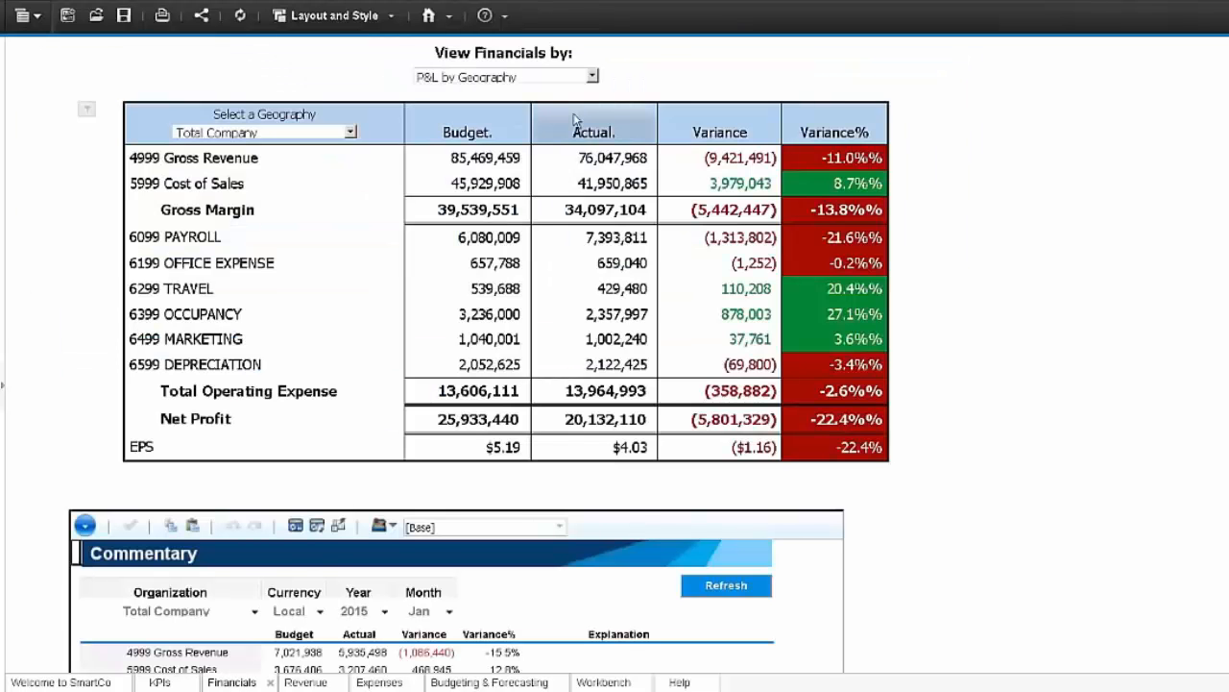
click(591, 75)
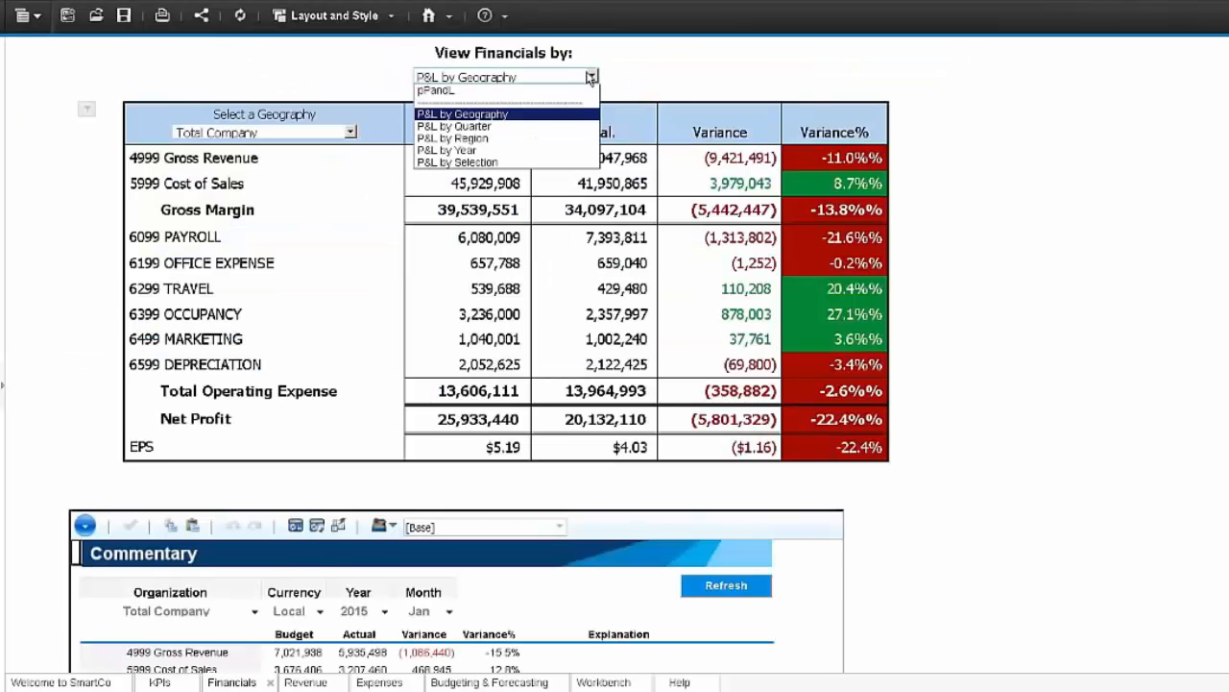
click(680, 72)
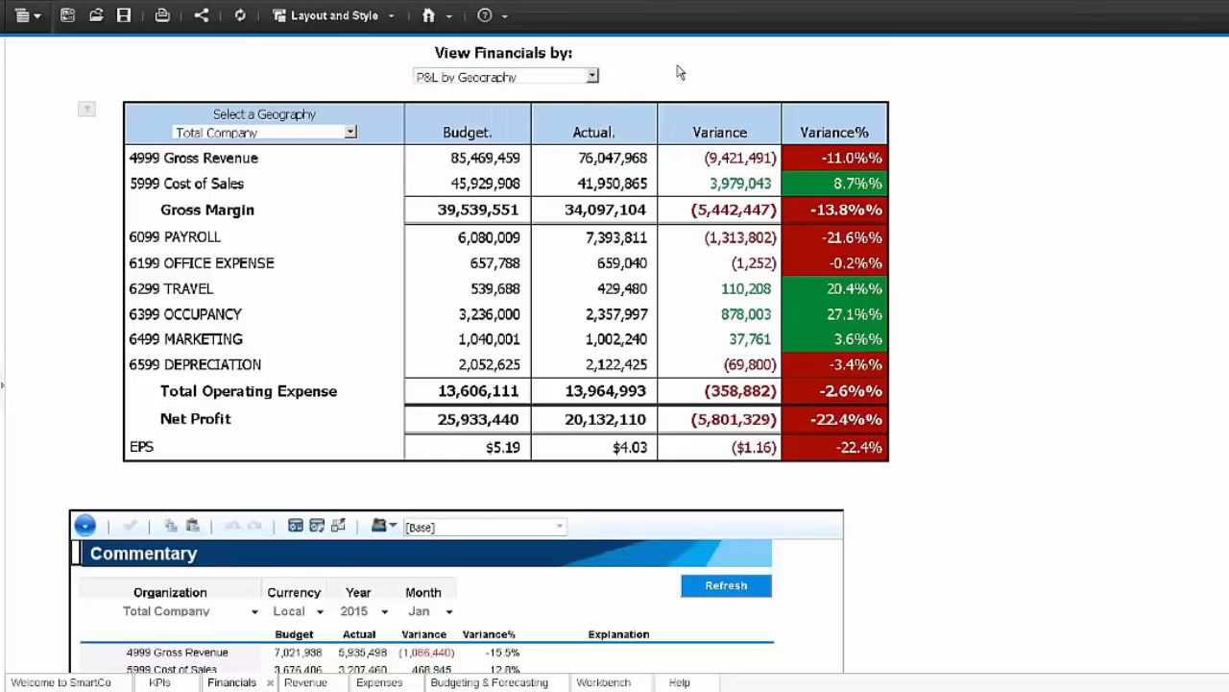
scroll(938, 570, down, 3)
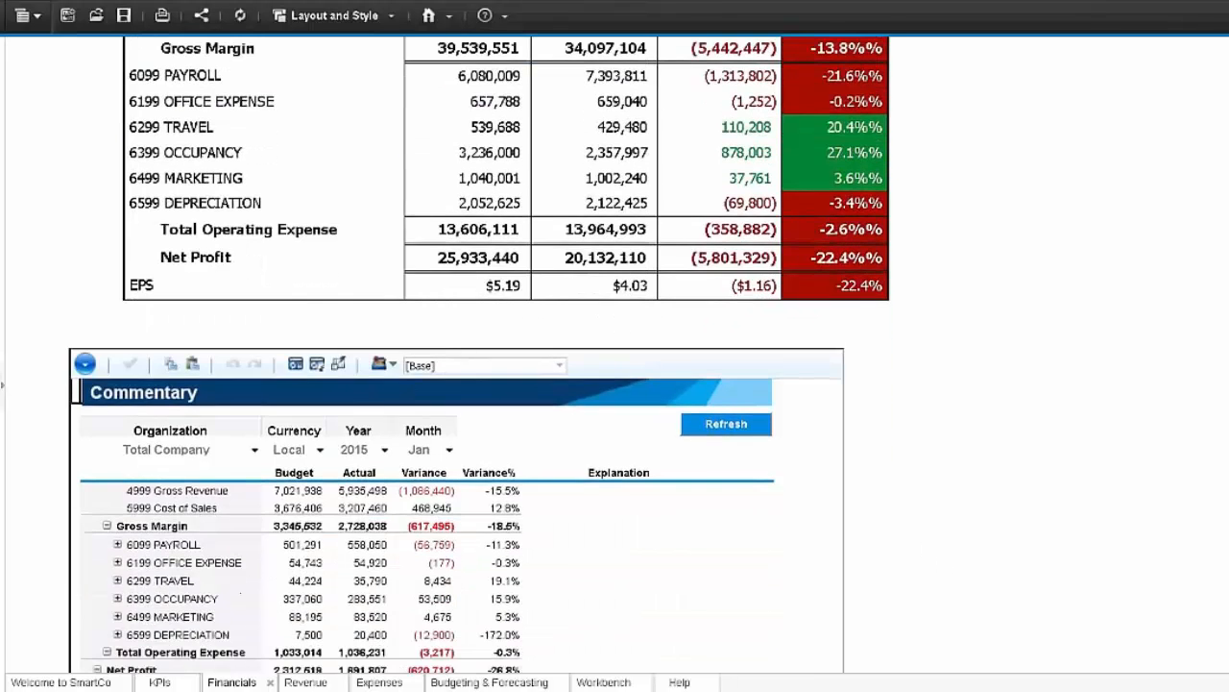
click(304, 683)
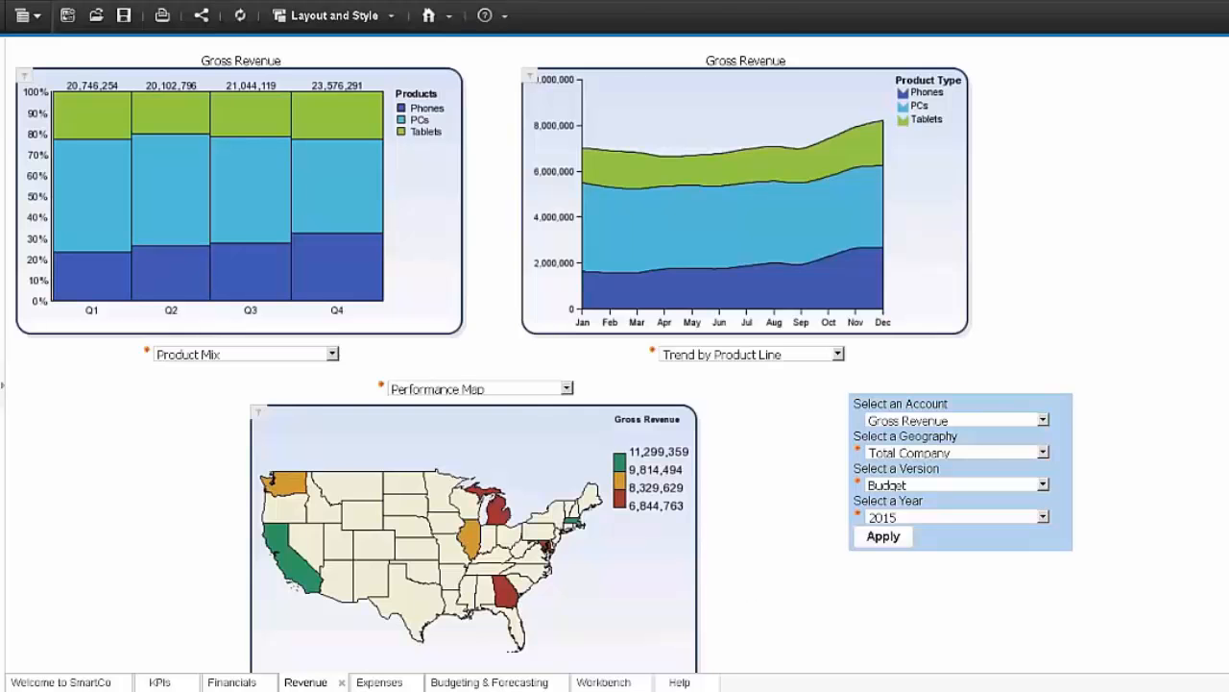
- On the Expenses page, drill down on Q1 Occupancy in the stacked expense chart and drill back up to all expenses
click(384, 682)
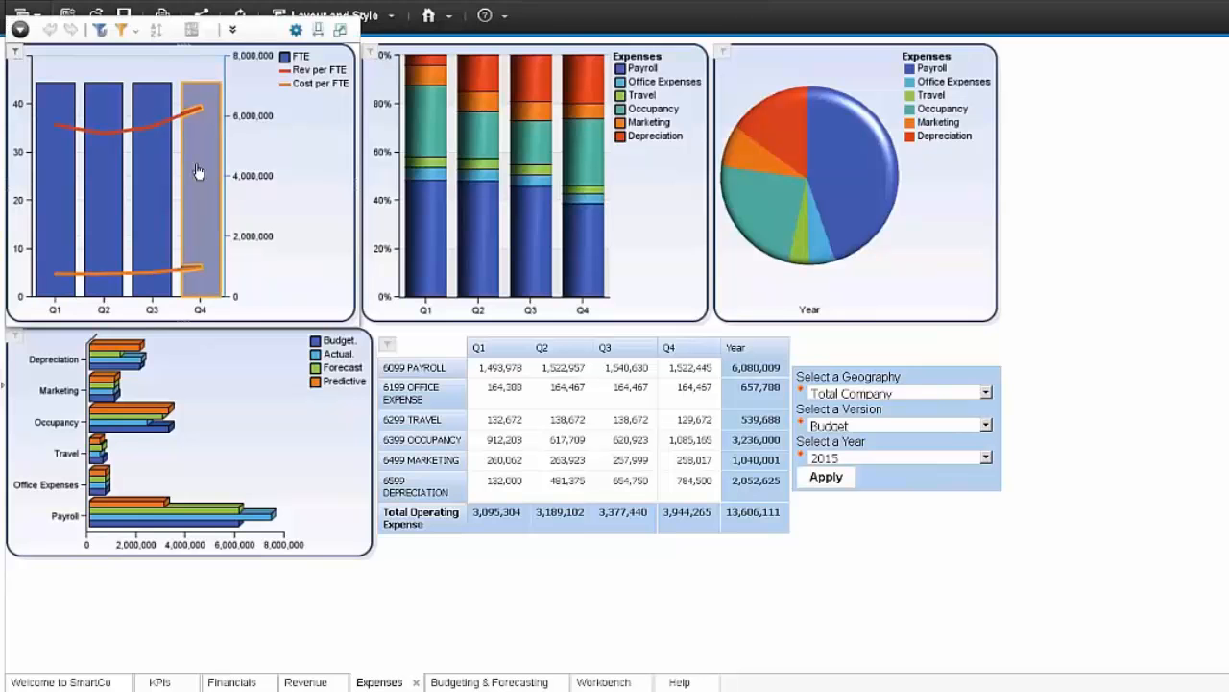
click(424, 134)
right_click(417, 129)
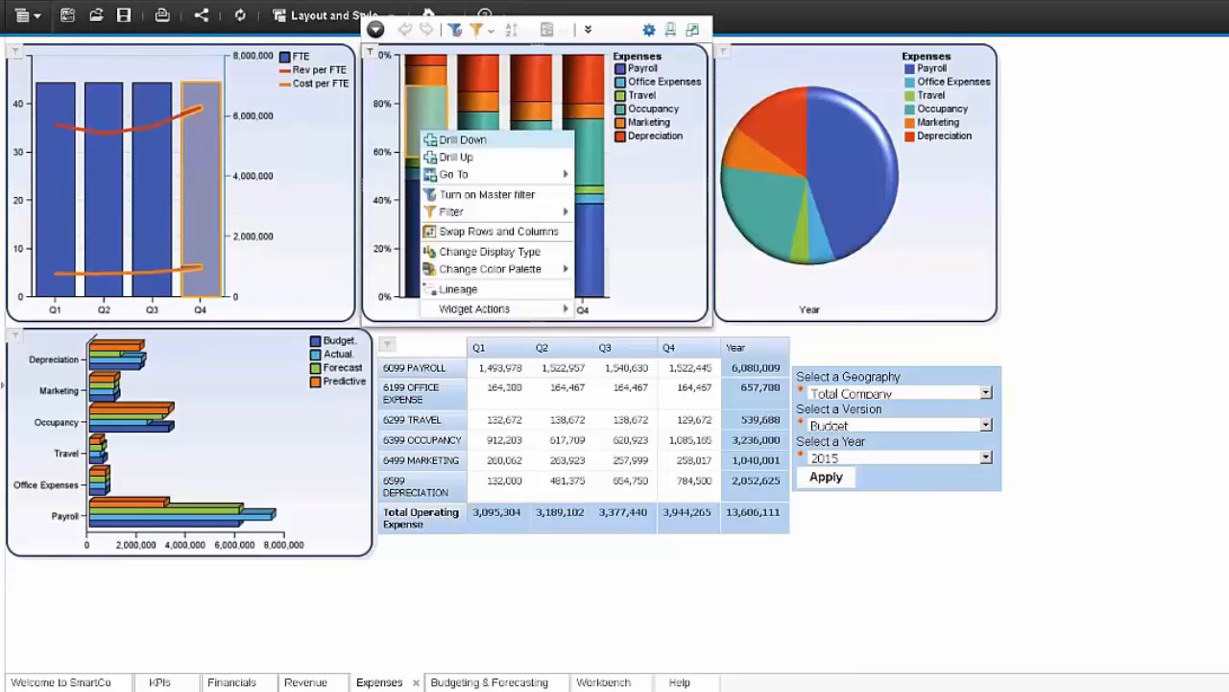
click(467, 137)
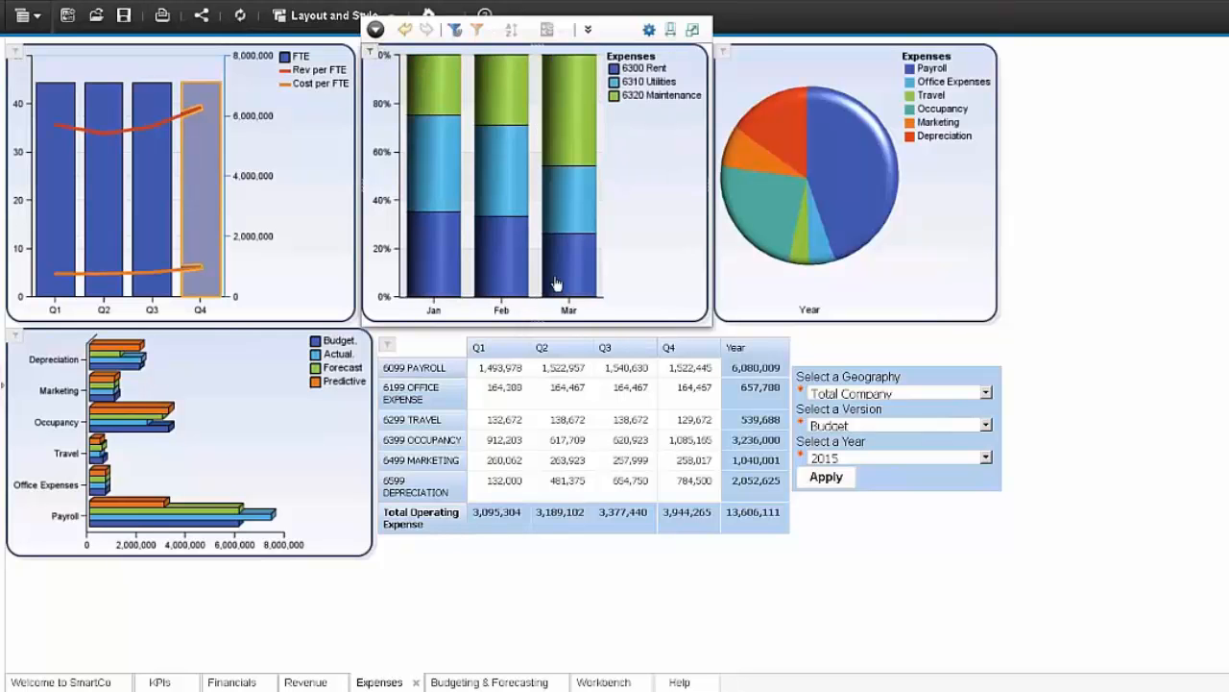
right_click(427, 90)
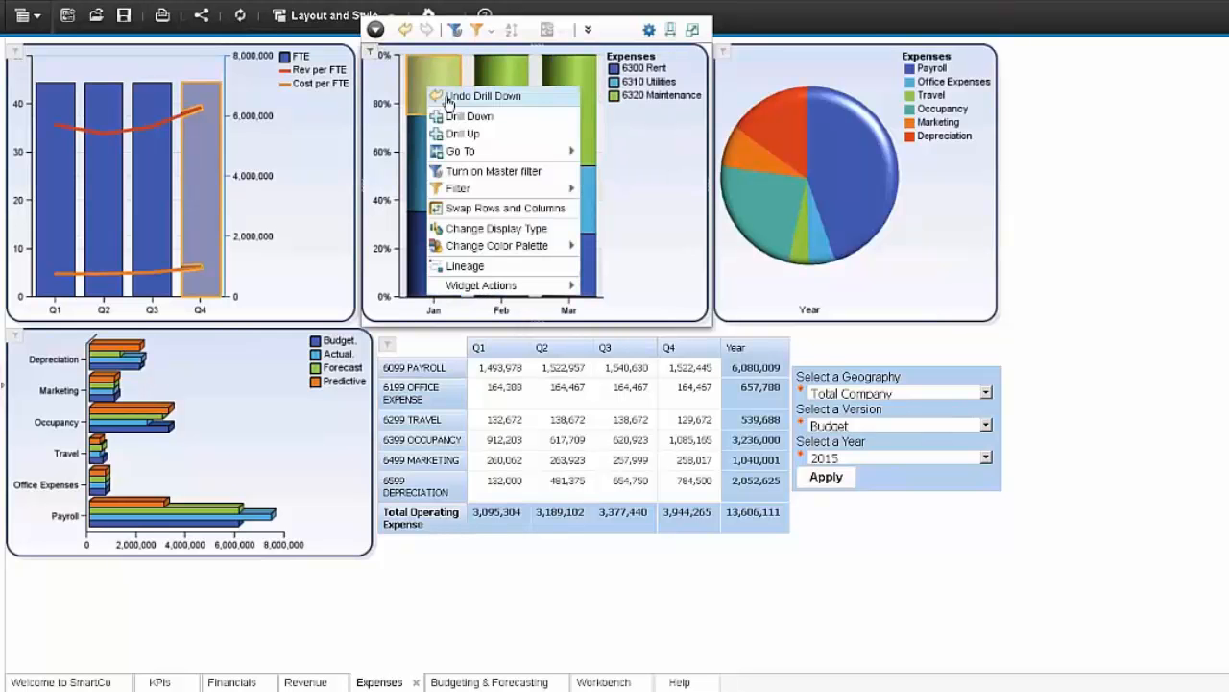
click(483, 139)
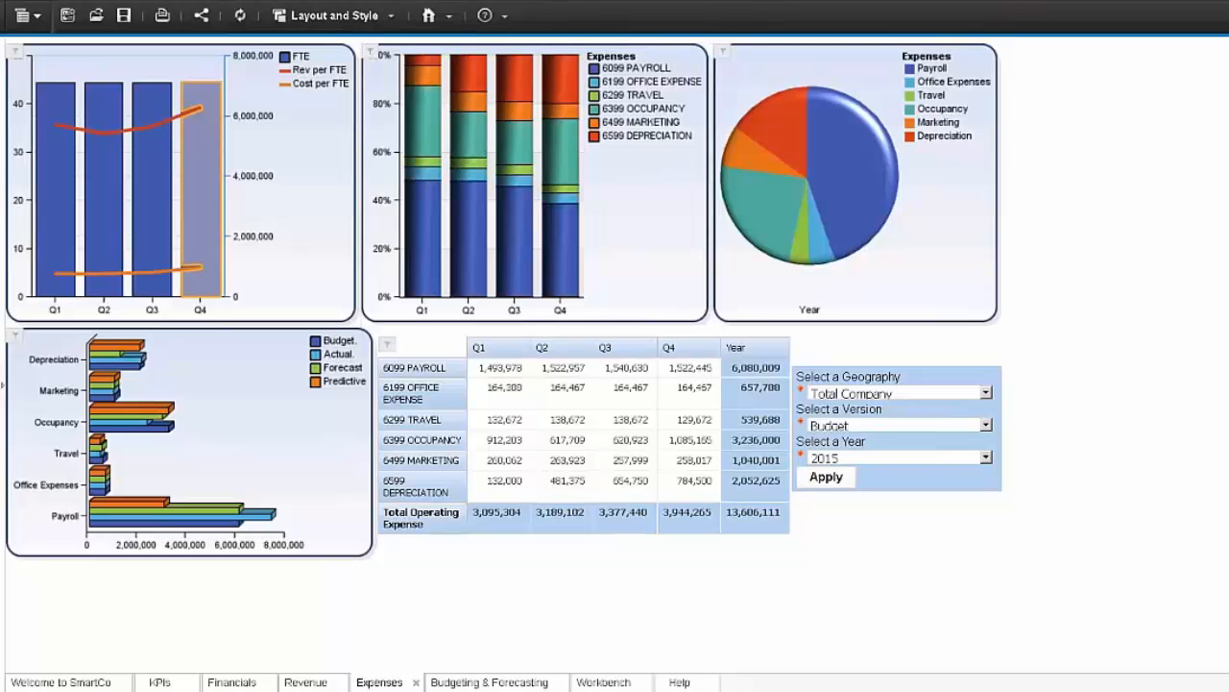
- Look at the Massachusetts Operating Expense sheet in Firefox and switch to the IBM Cognos Software welcome page
click(195, 691)
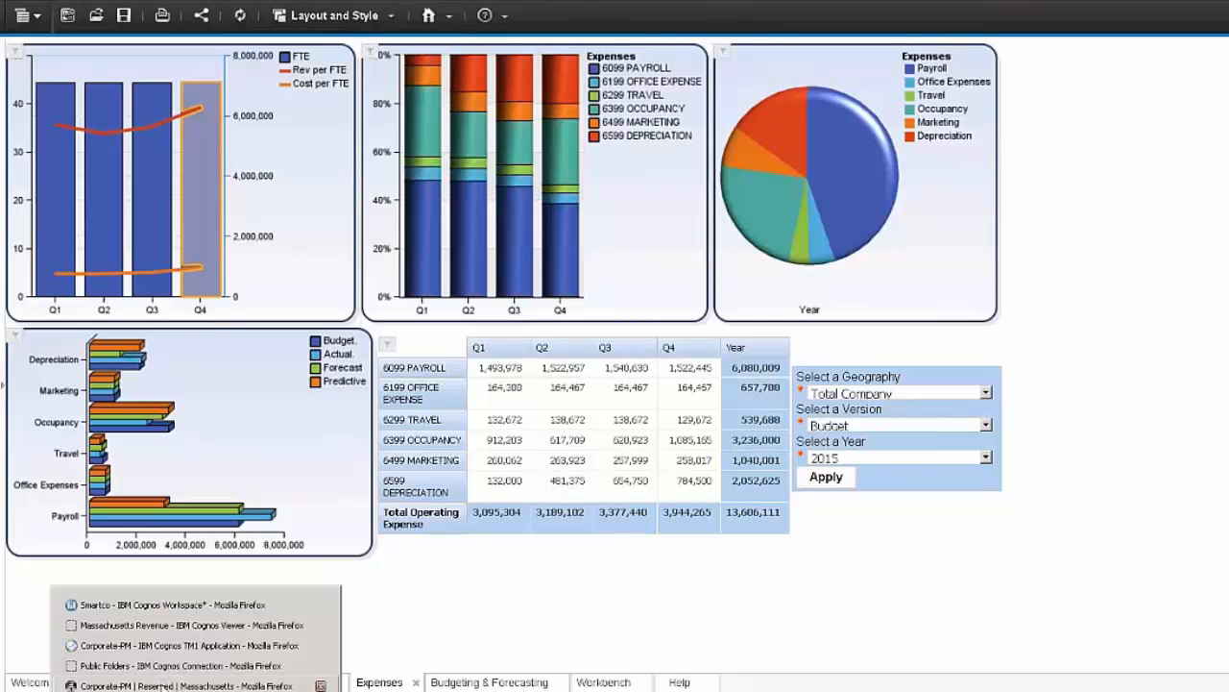
click(164, 686)
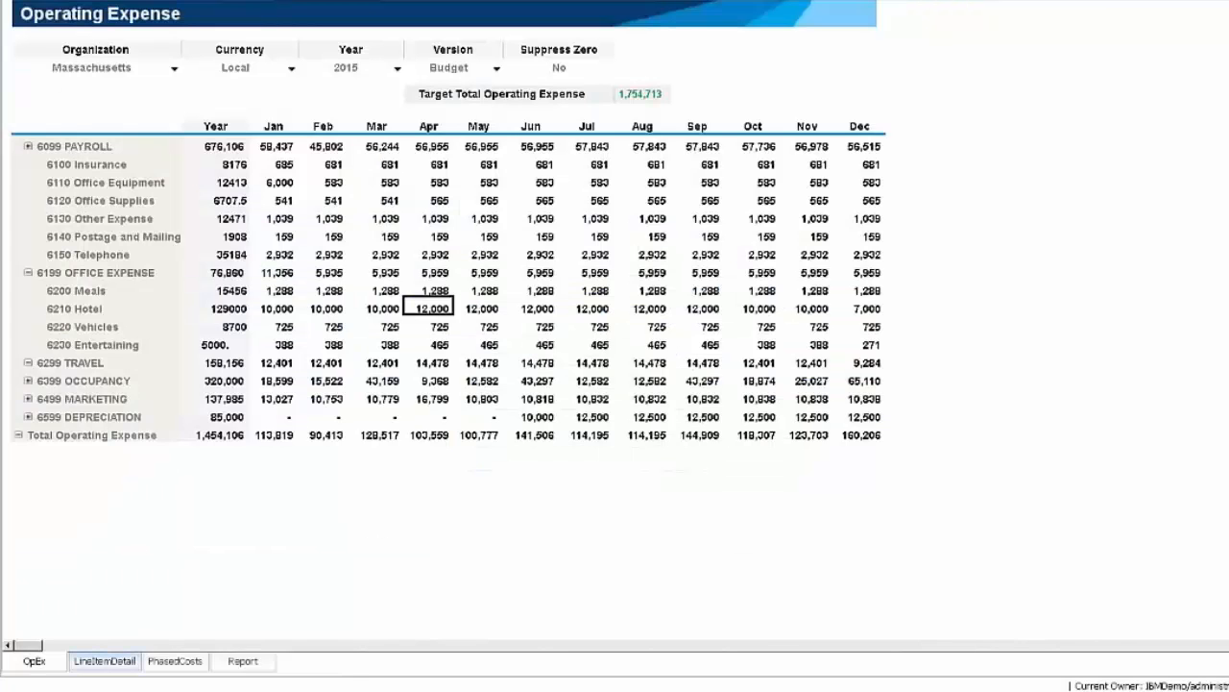
click(195, 690)
click(123, 624)
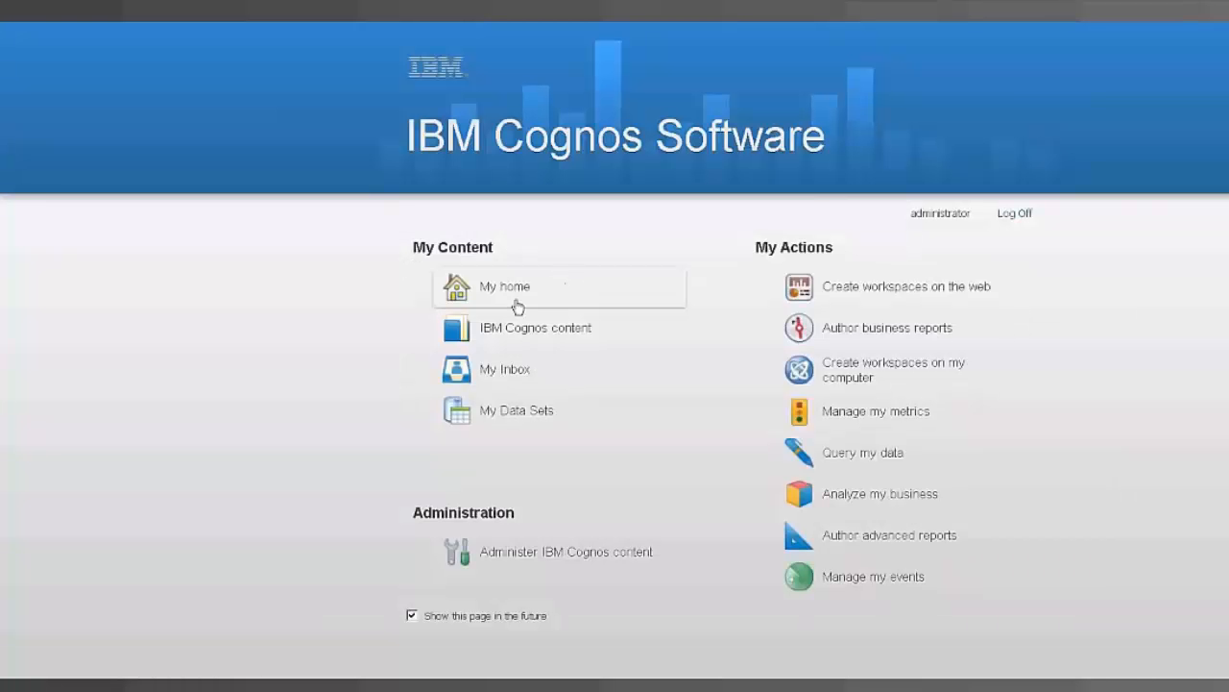
- Open the IT System & Server Usage workspace from the IT folder of D2G in Public Folders
click(492, 279)
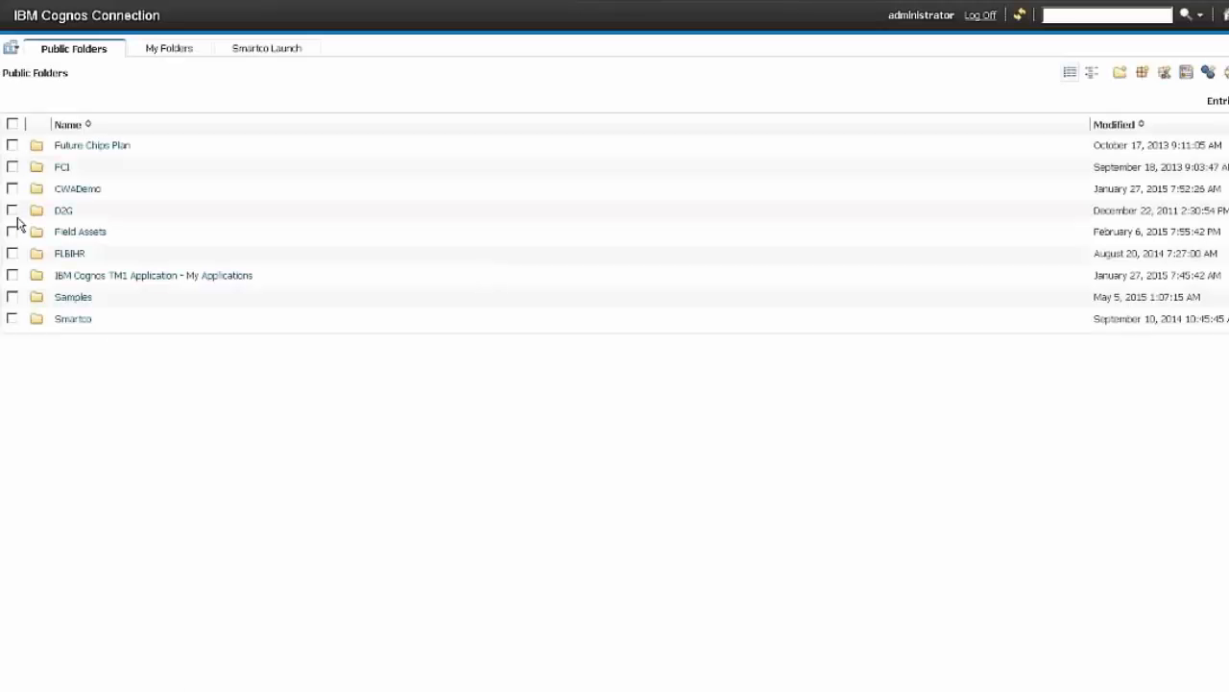
click(67, 212)
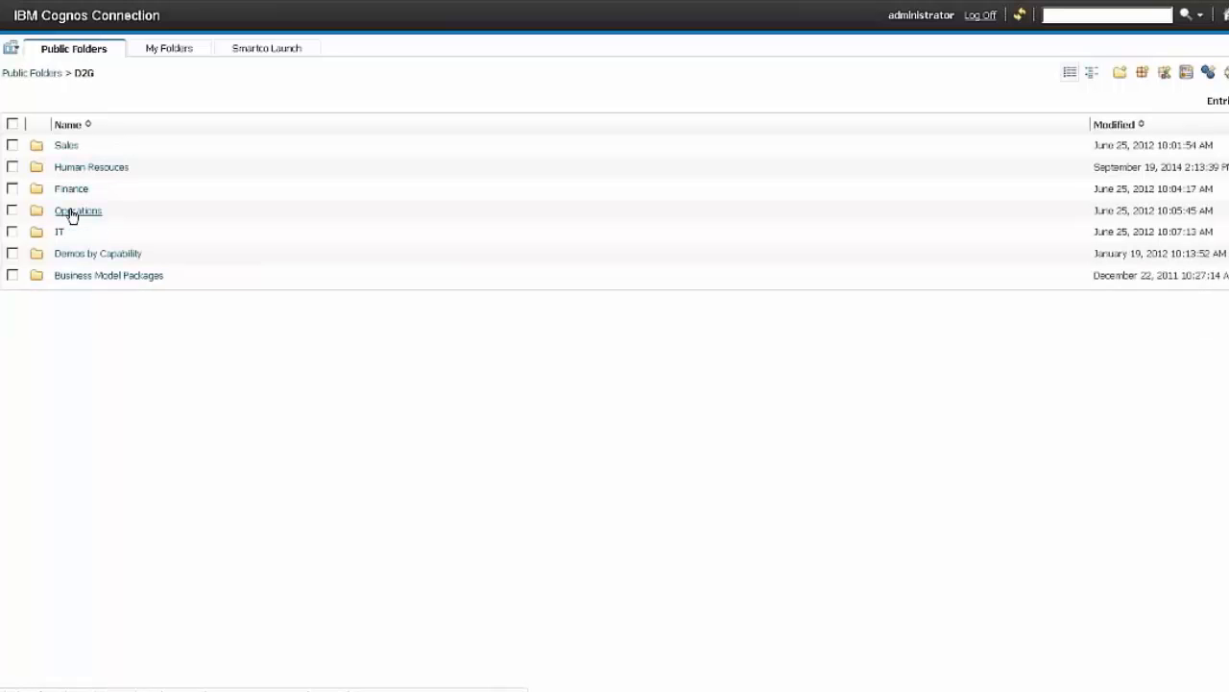
click(63, 234)
click(77, 233)
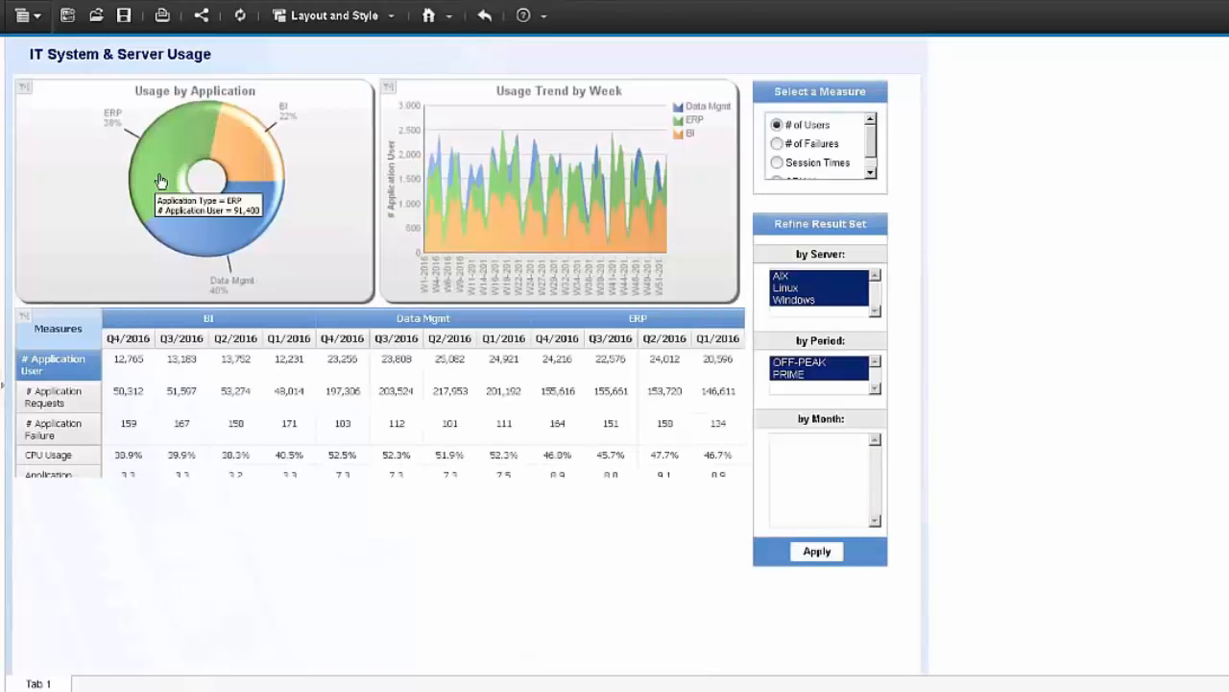
- Drill down on the ERP segment of the Usage by Application chart to its individual applications
right_click(164, 165)
click(203, 168)
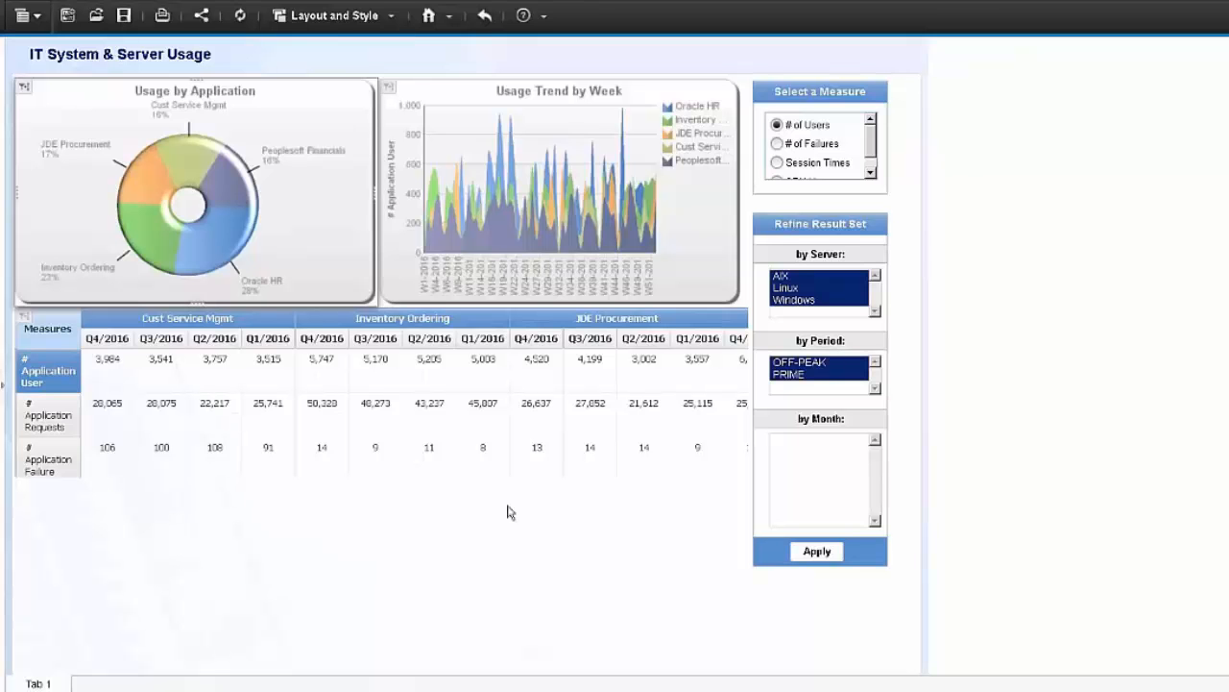
mouse_move(137, 212)
- Move the measures table widget partly over the filter controls, view its Oracle HR and Peoplesoft Financials columns, and scroll back to the start
click(214, 446)
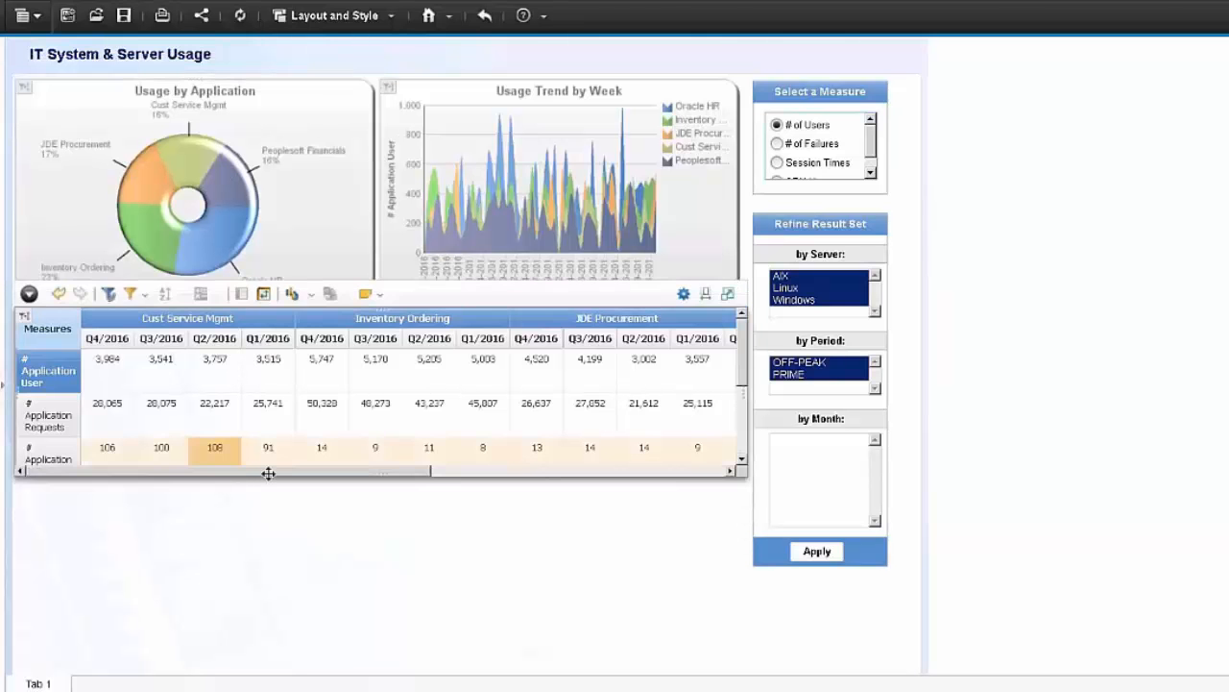
drag(259, 478, 423, 485)
click(686, 480)
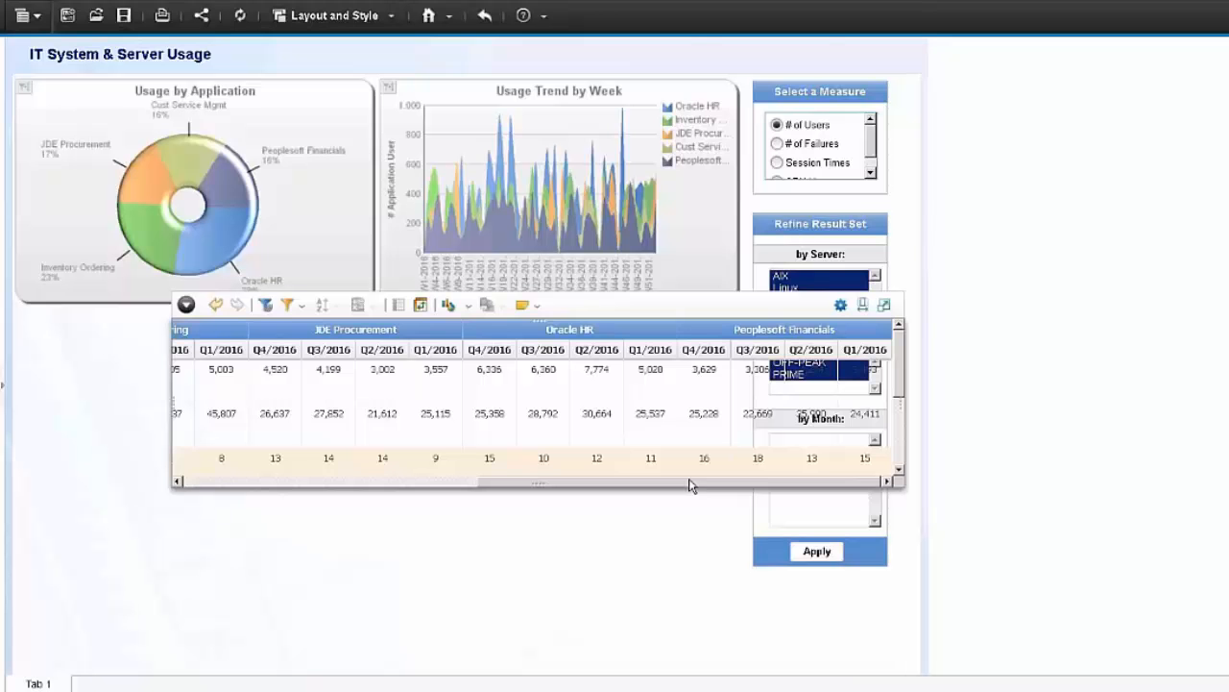
drag(592, 336, 471, 369)
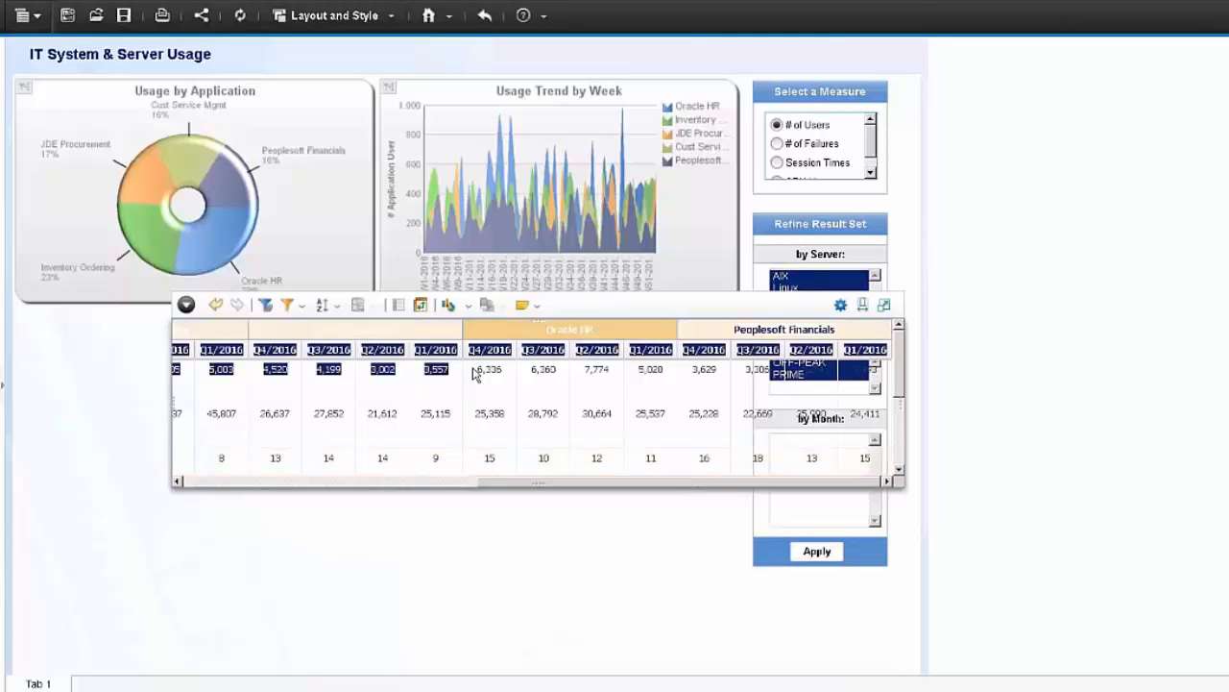
click(444, 487)
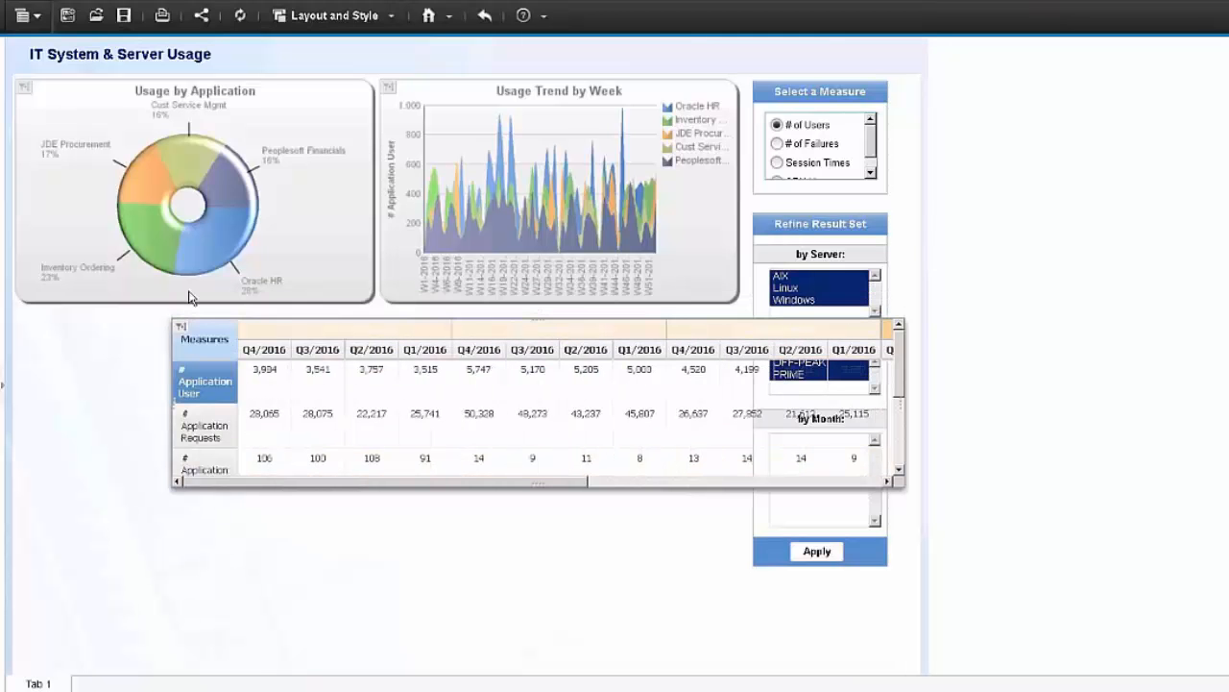